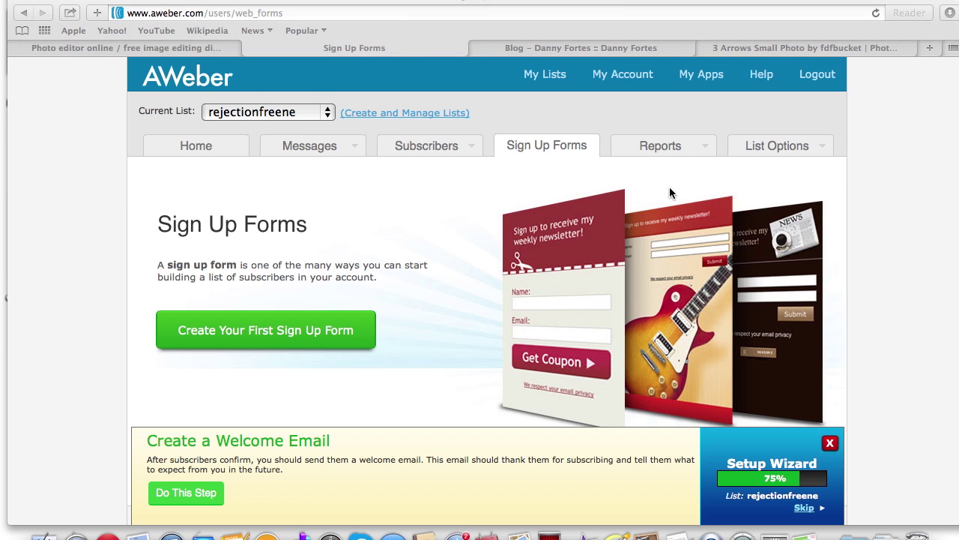
- Look through the blog page, examining its sidebar ads, recent posts, article content and comments area
left_click(587, 48)
scroll(444, 238, "down", 10)
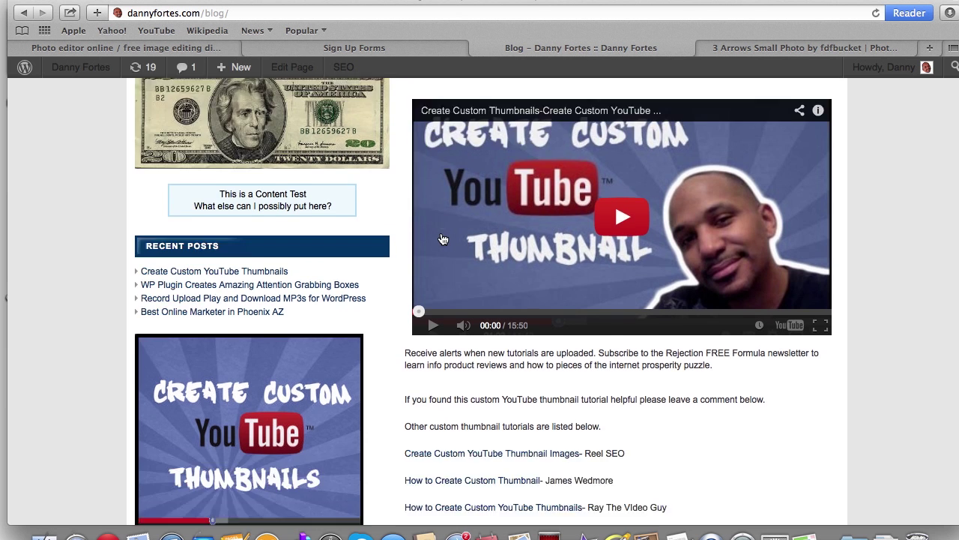
scroll(444, 238, "down", 4)
scroll(441, 237, "up", 5)
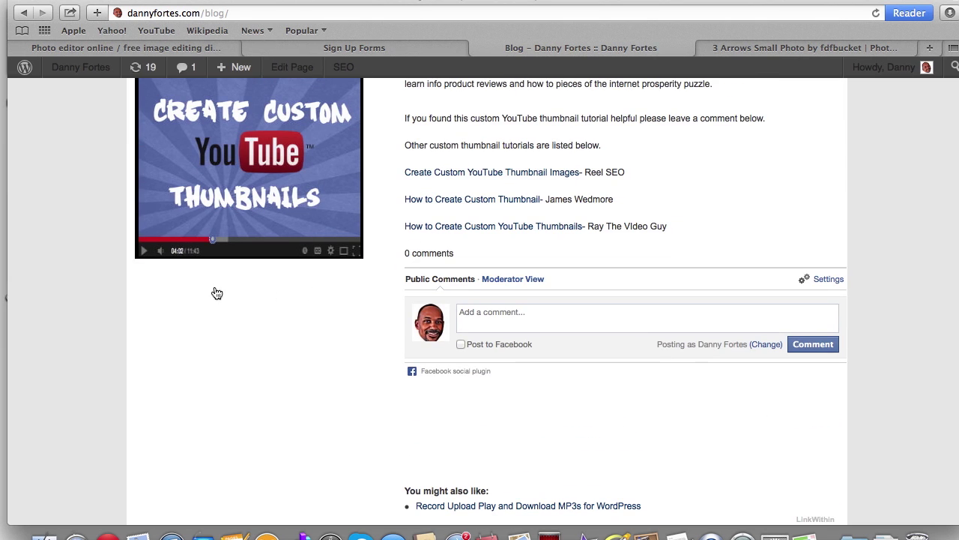
scroll(360, 475, "down", 4)
scroll(363, 474, "up", 10)
scroll(361, 475, "up", 6)
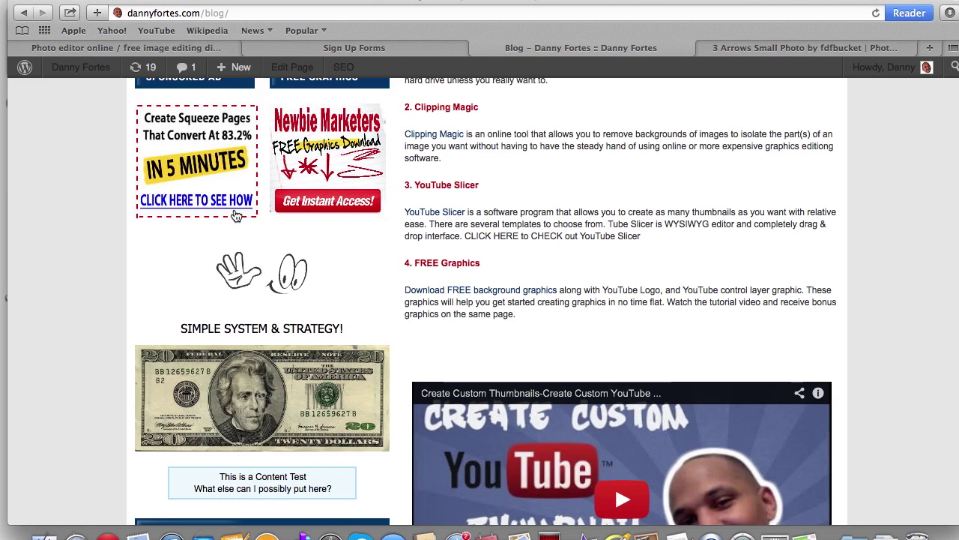
scroll(285, 375, "up", 2)
scroll(236, 216, "up", 5)
scroll(236, 215, "down", 6)
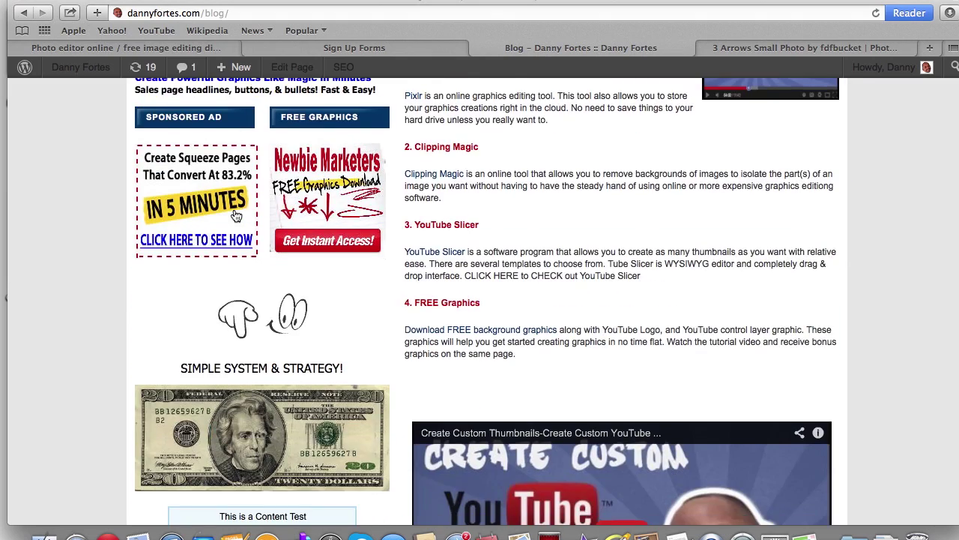
scroll(236, 216, "down", 10)
scroll(236, 216, "down", 3)
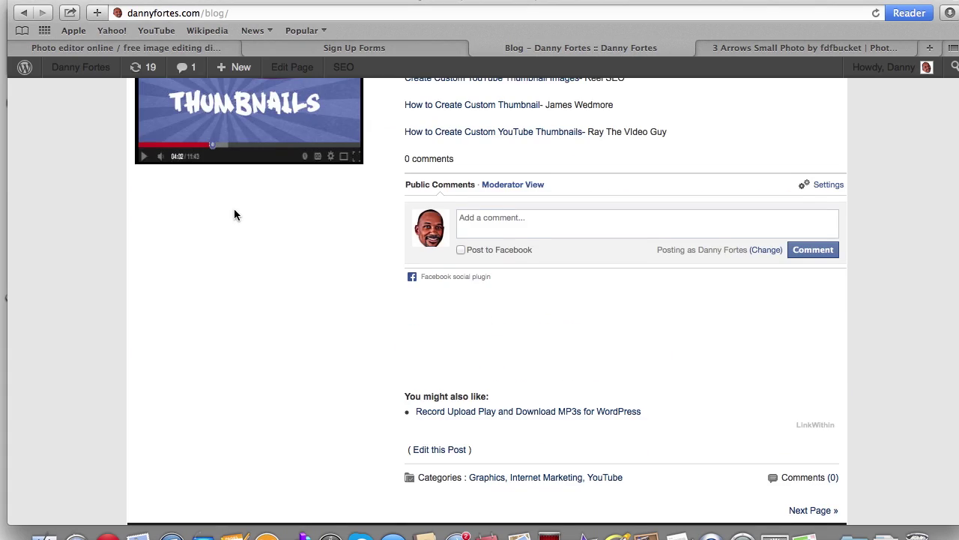
- Return to AWeber's sign-up forms page and start creating the first sign-up form for the current list
left_click(381, 48)
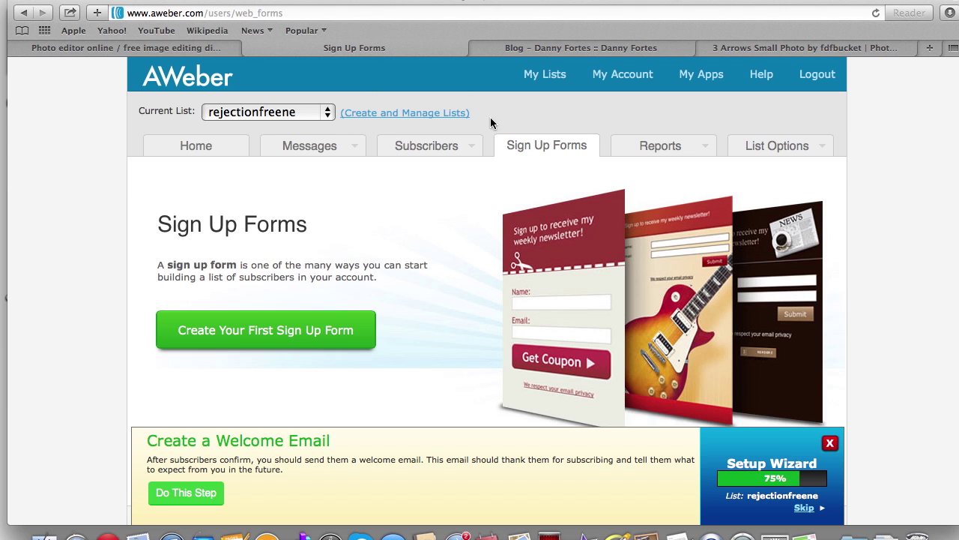
scroll(469, 258, "down", 2)
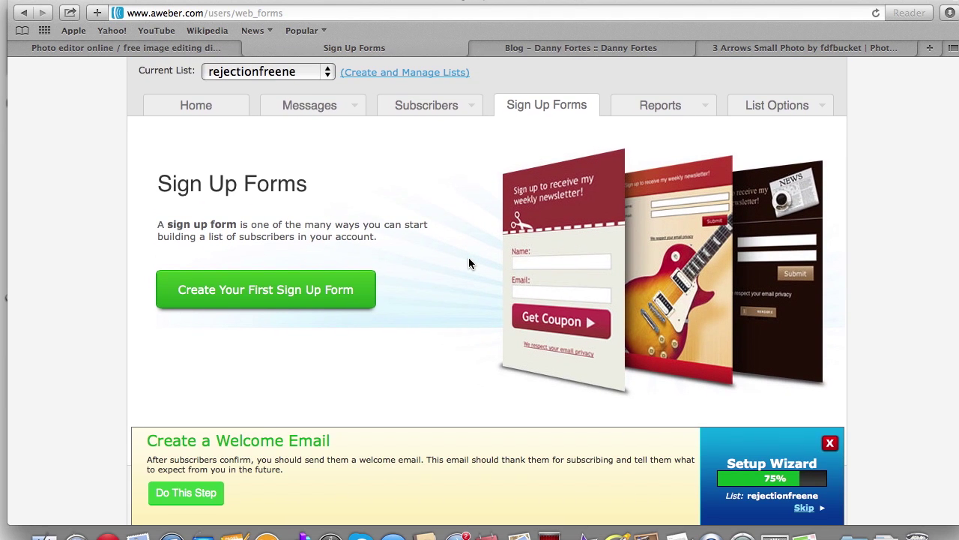
left_click(323, 303)
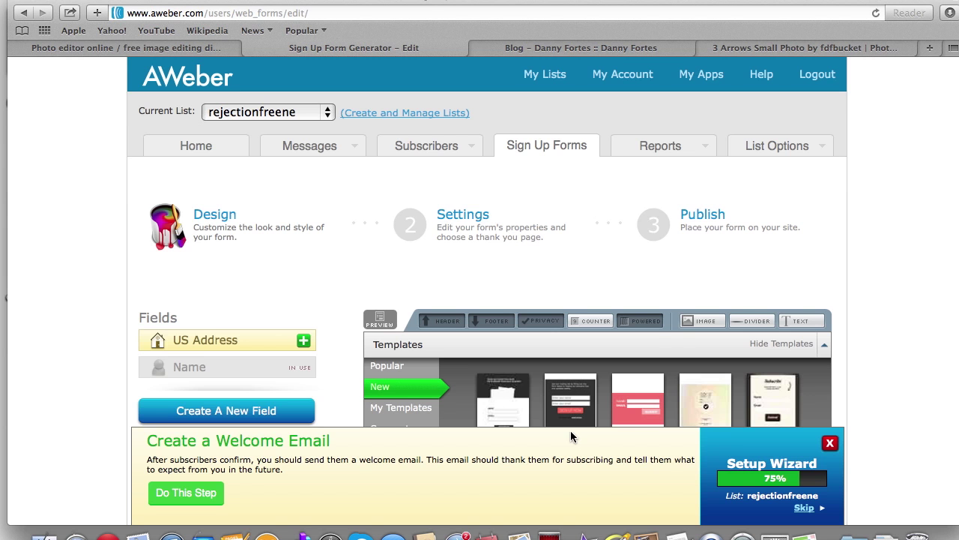
scroll(571, 436, "down", 10)
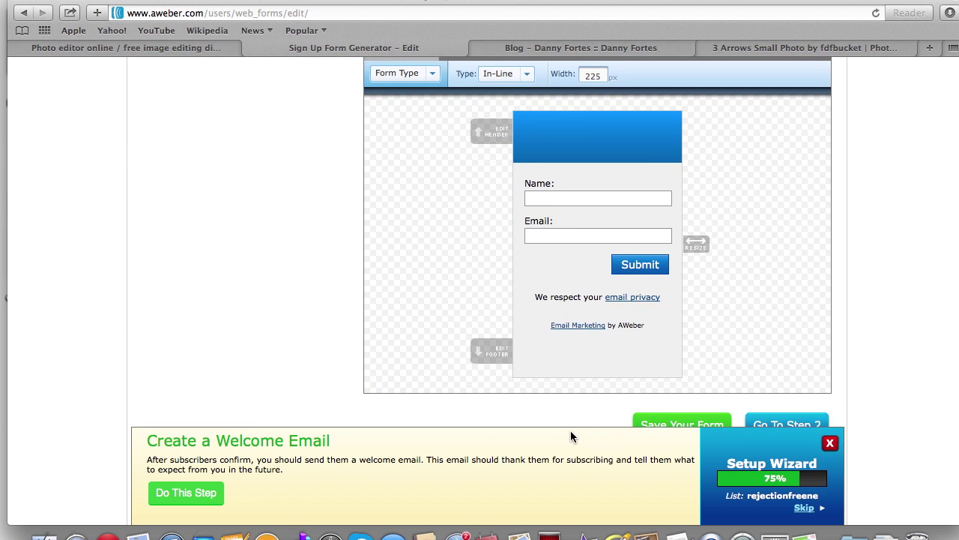
scroll(637, 280, "down", 2)
scroll(638, 284, "up", 5)
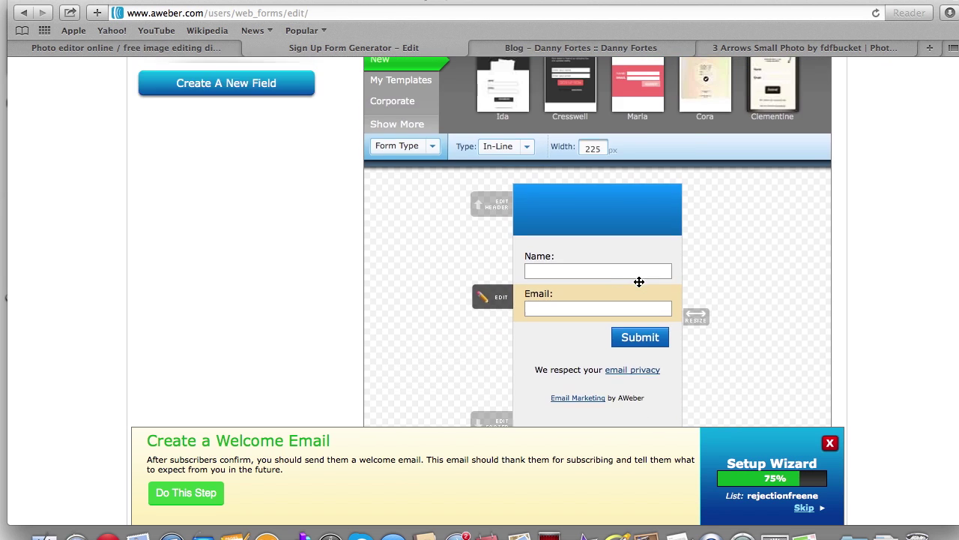
scroll(639, 281, "up", 2)
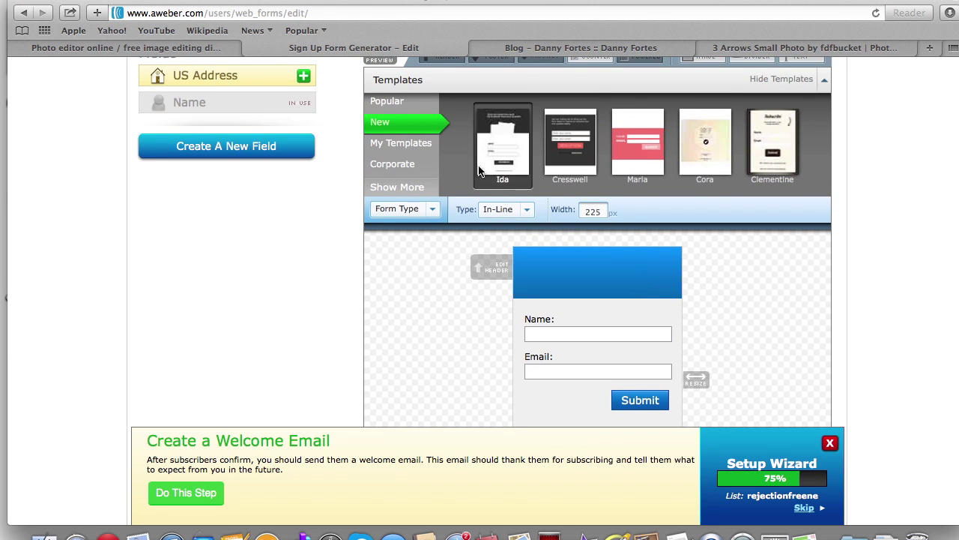
- Browse all the form templates in the Blog category
left_click(389, 187)
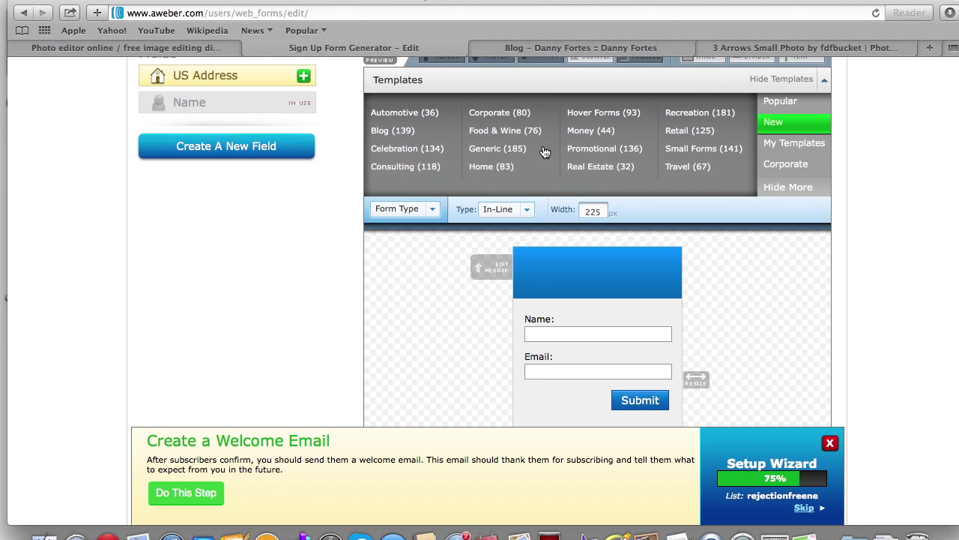
left_click(402, 131)
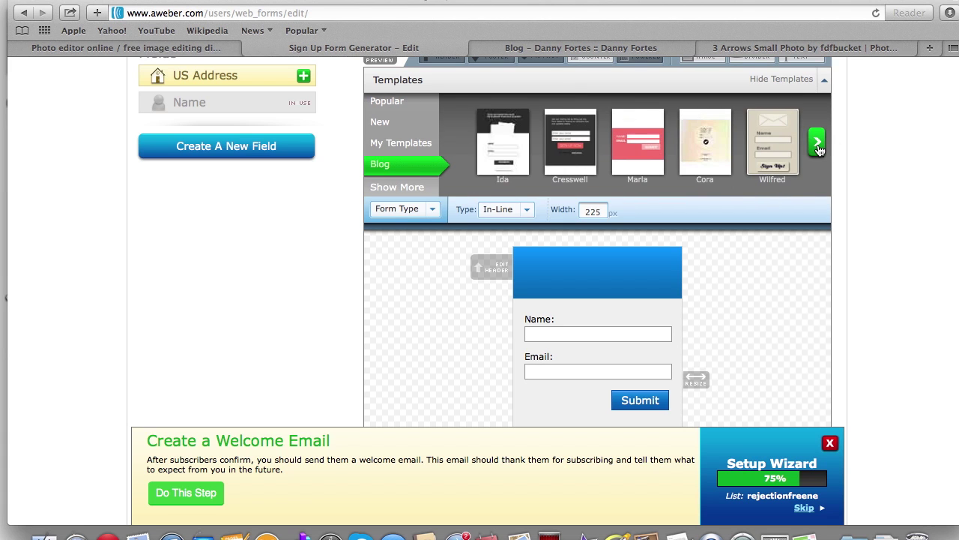
left_click(818, 142)
left_click(818, 144)
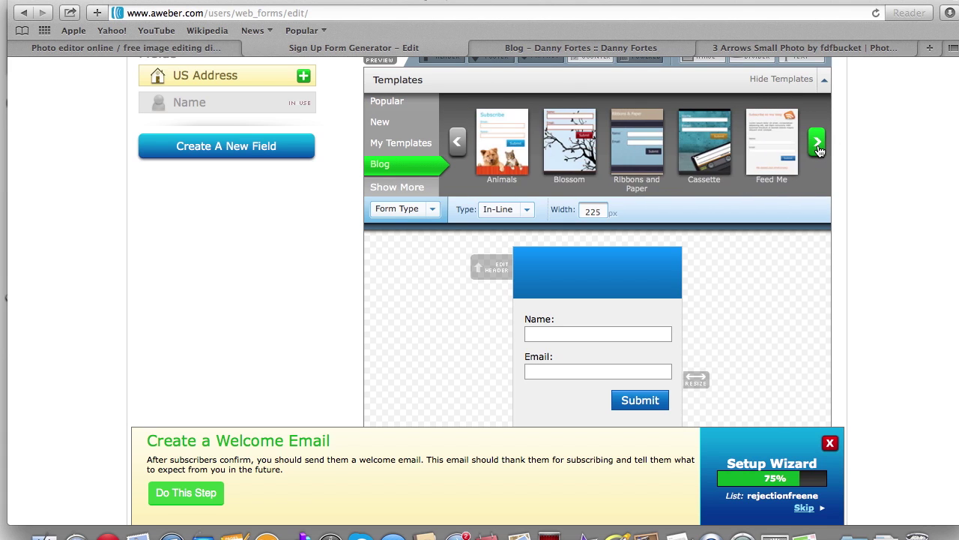
left_click(818, 144)
left_click(817, 143)
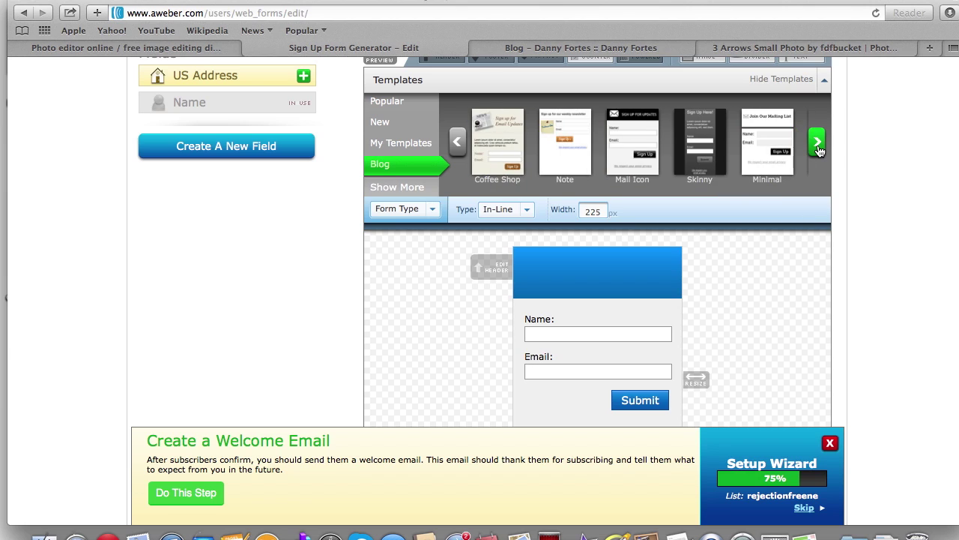
left_click(818, 144)
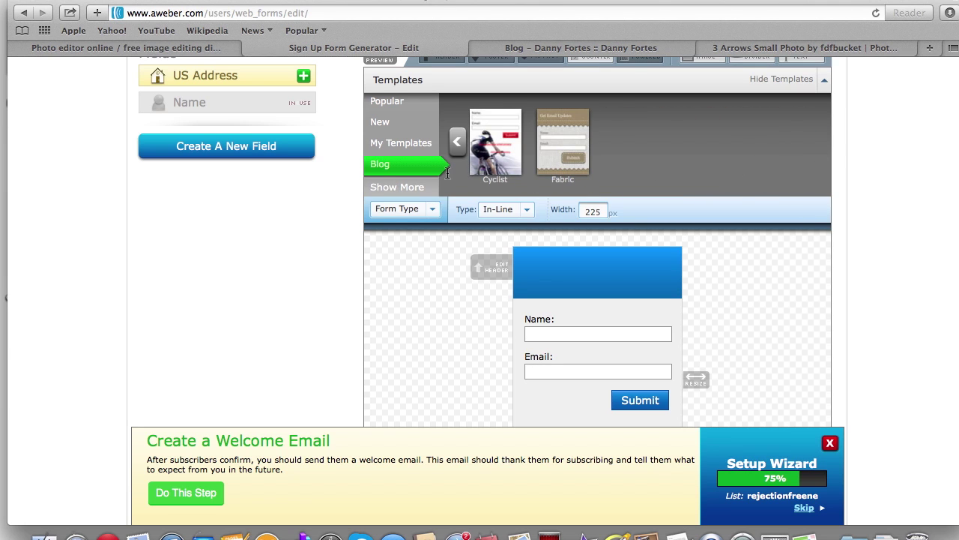
- Load the unstyled Basic template from the Popular category into the form
left_click(390, 101)
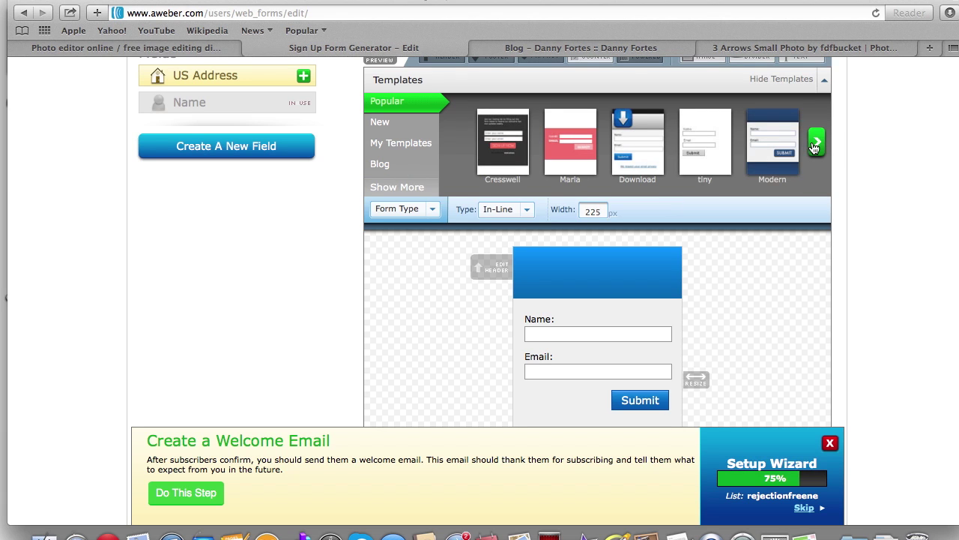
left_click(815, 144)
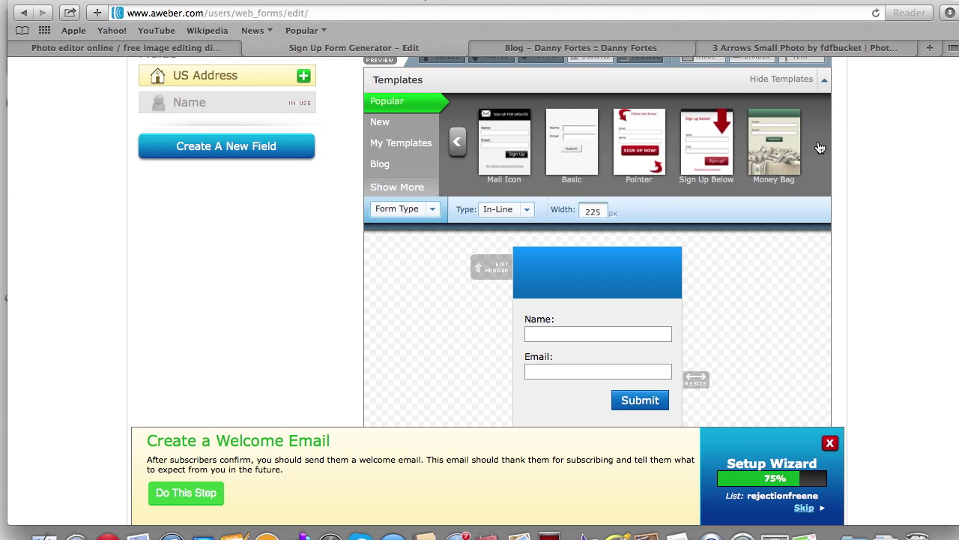
left_click(575, 147)
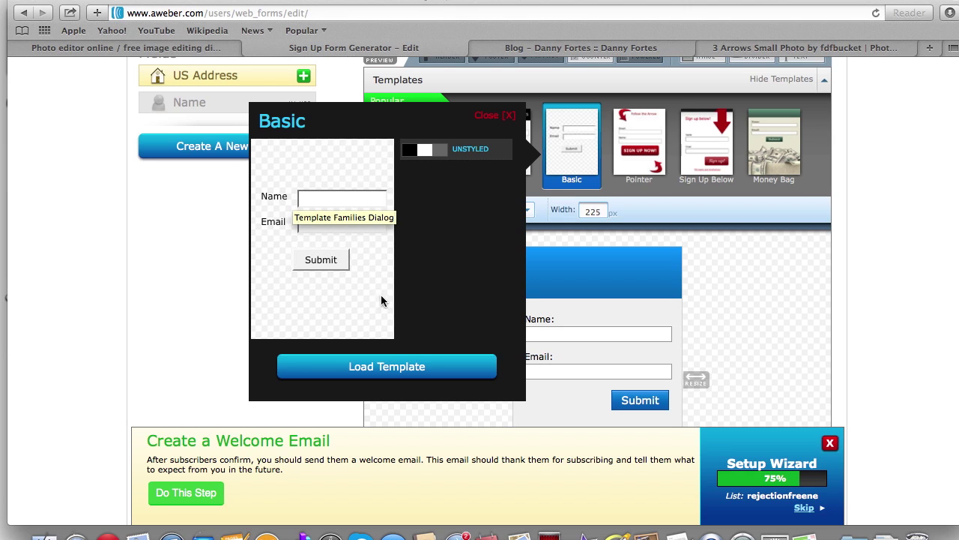
left_click(385, 366)
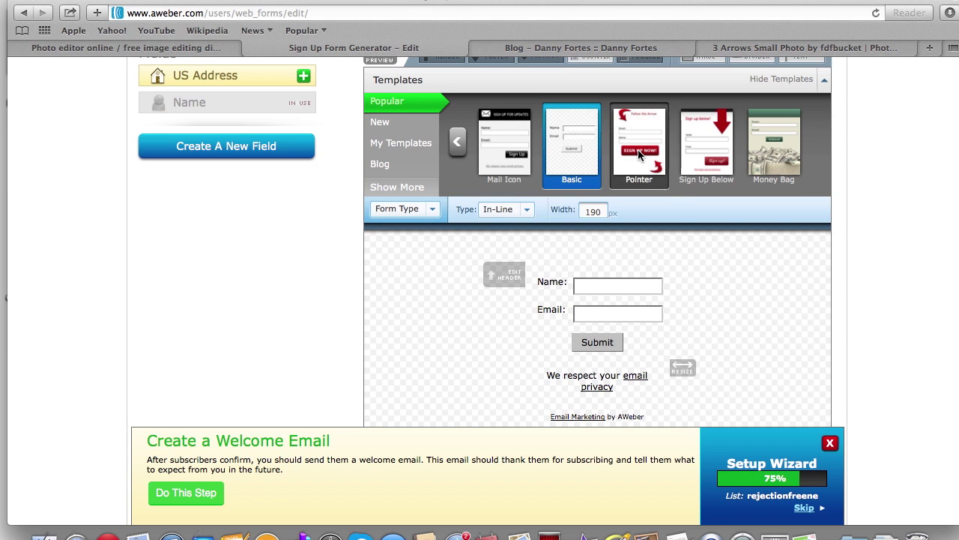
- Preview the Pointer template in its Turbo, Granite, Oceans, Early and Deep Sea colour variants, and close the preview without loading it
left_click(560, 146)
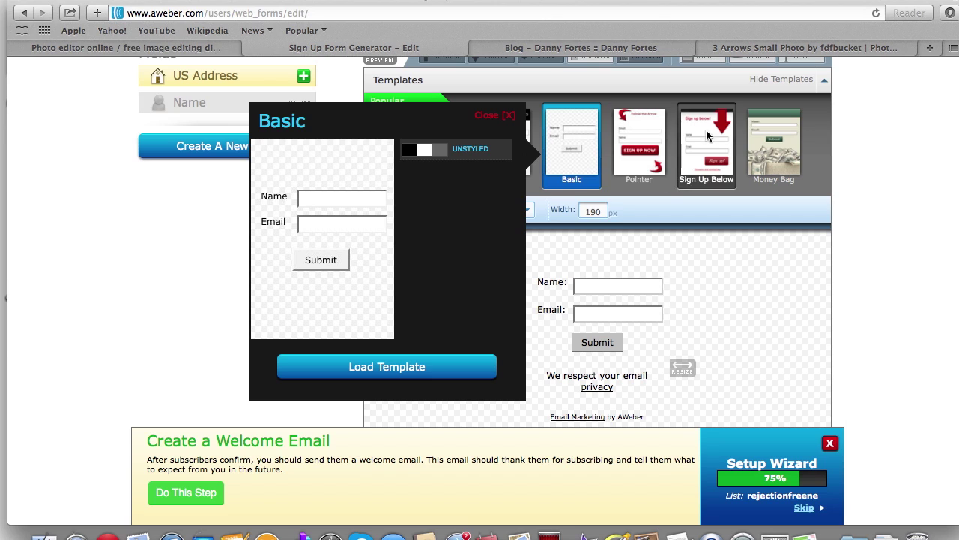
left_click(639, 142)
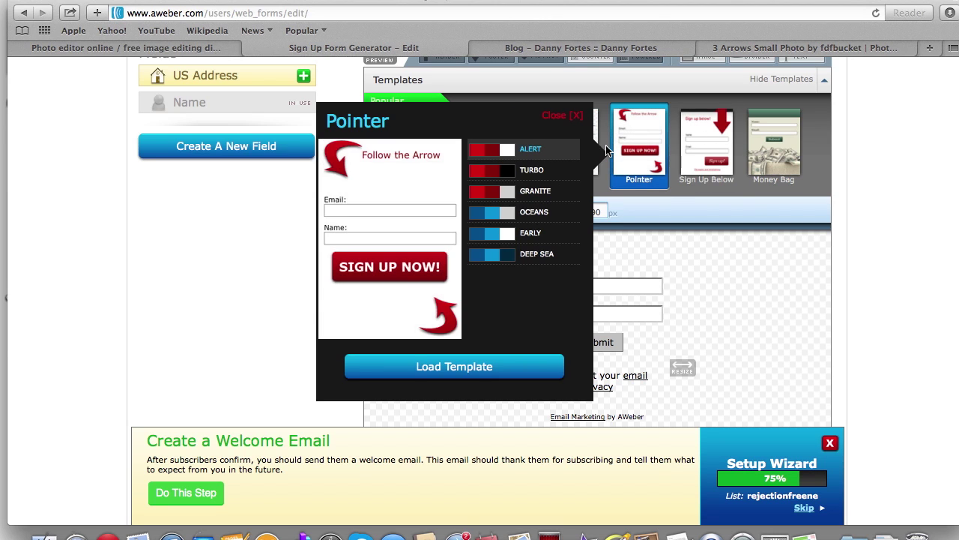
left_click(488, 171)
left_click(485, 195)
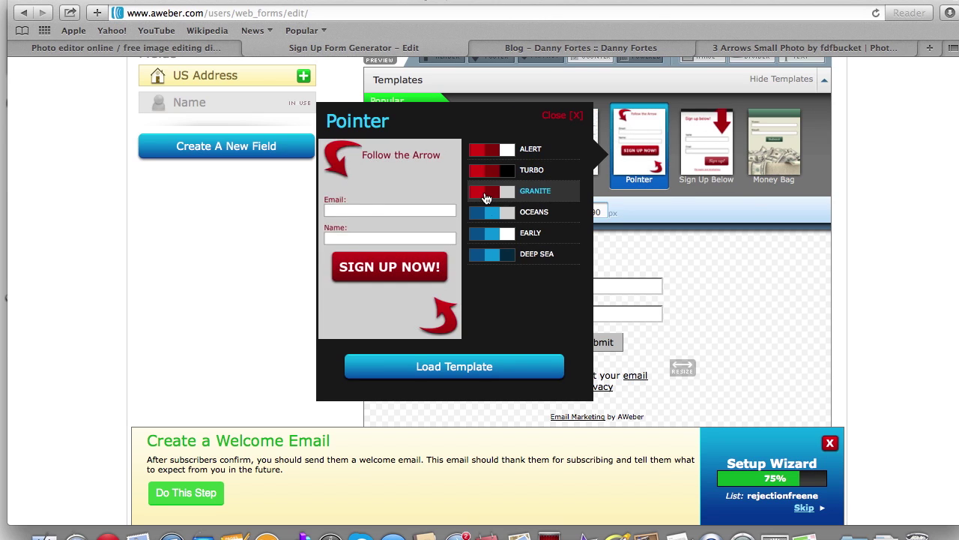
left_click(484, 218)
left_click(484, 238)
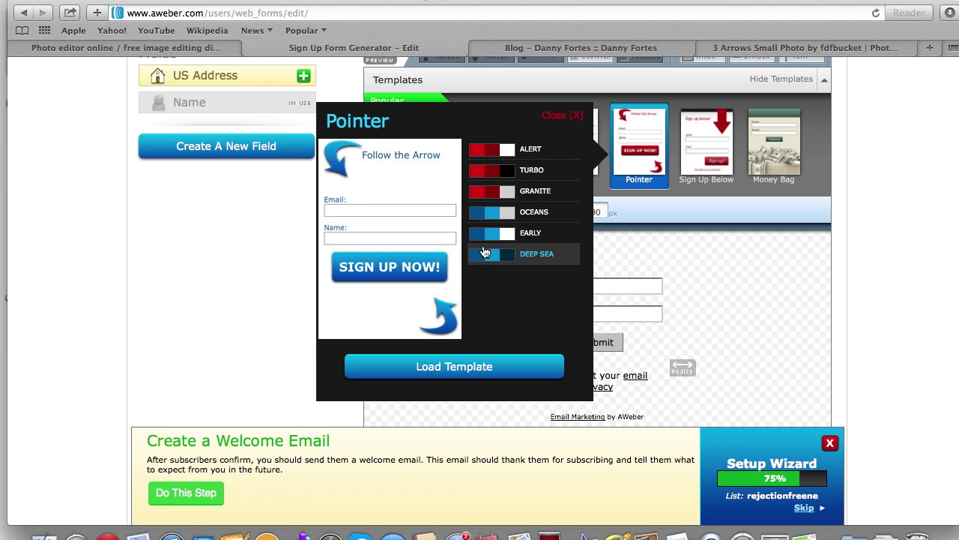
left_click(484, 253)
left_click(578, 118)
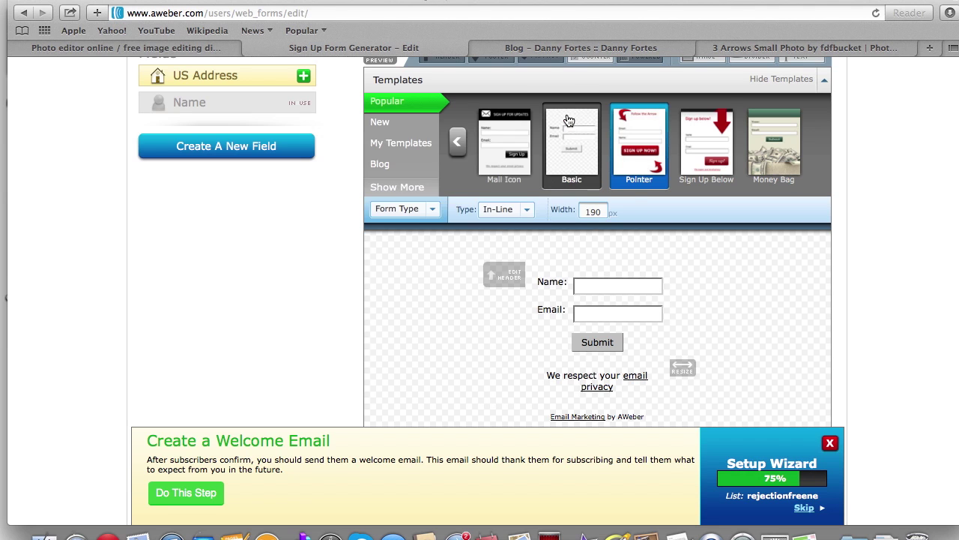
- Load the Basic template into the form again
left_click(585, 143)
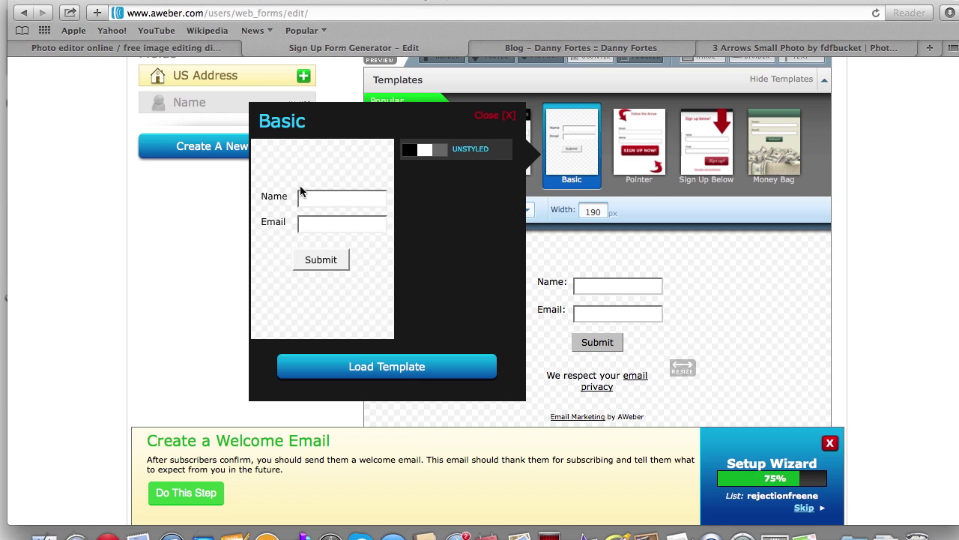
left_click(443, 366)
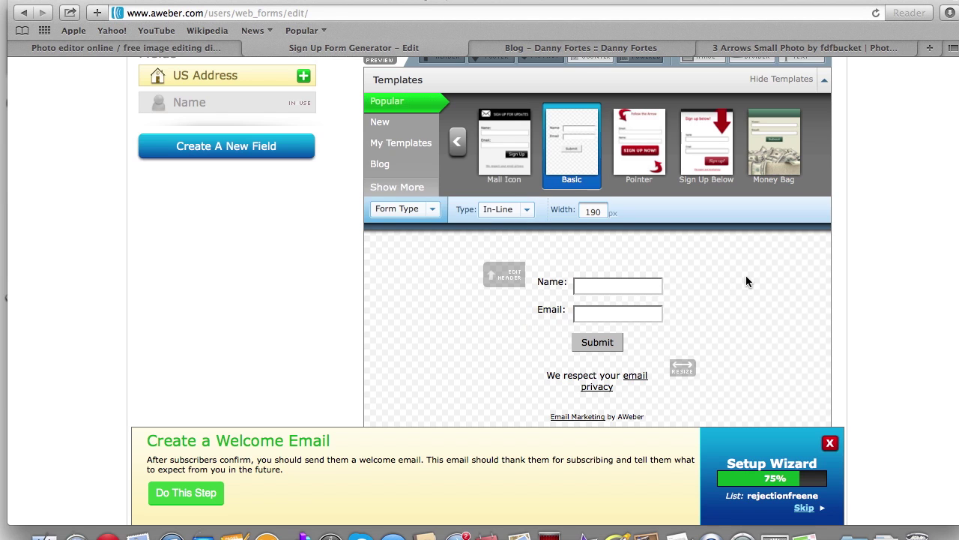
- Widen the form freehand to about 315 px, and set its exact width to 340 px
scroll(745, 277, "down", 5)
scroll(746, 281, "up", 1)
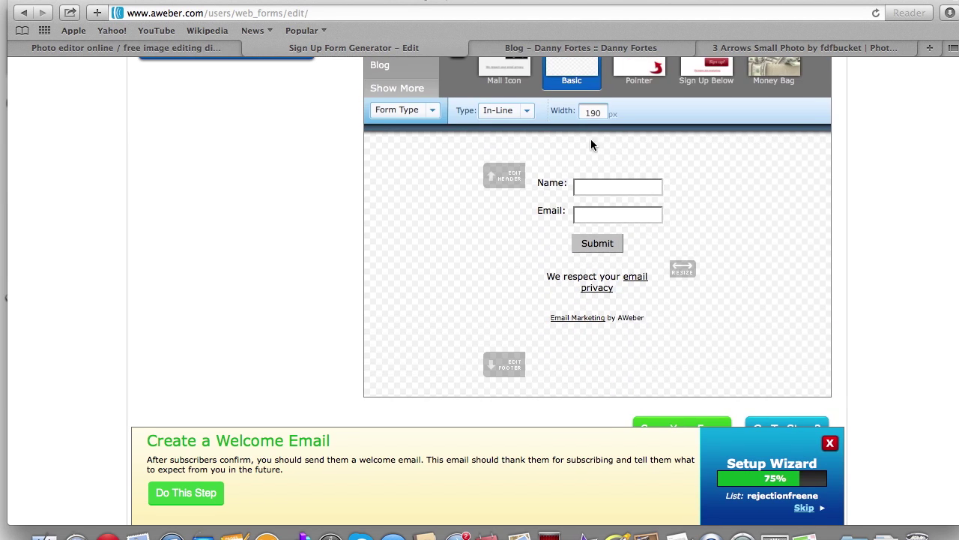
left_click_drag(717, 271, 776, 271)
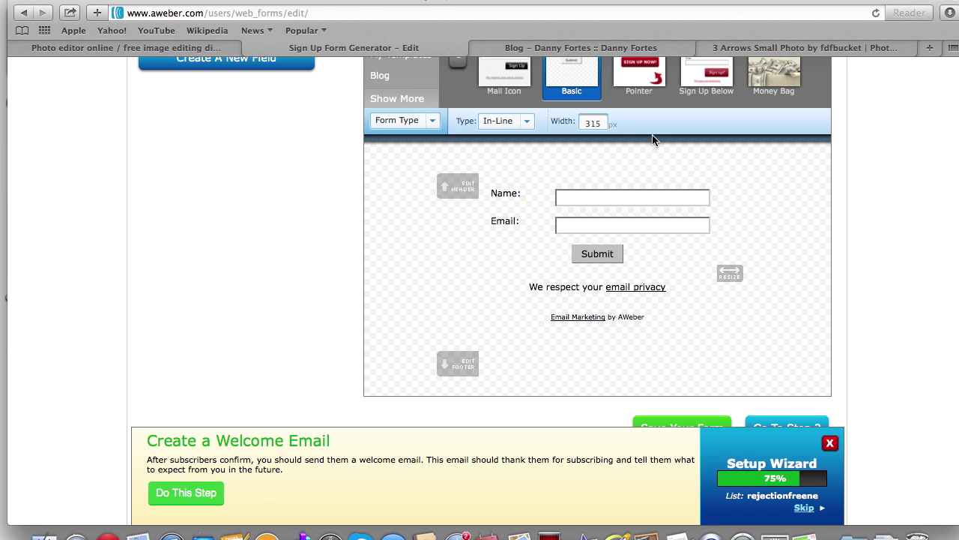
double_click(597, 121)
type("3153")
key("BackSpace")
key("BackSpace")
key("BackSpace")
key("BackSpace")
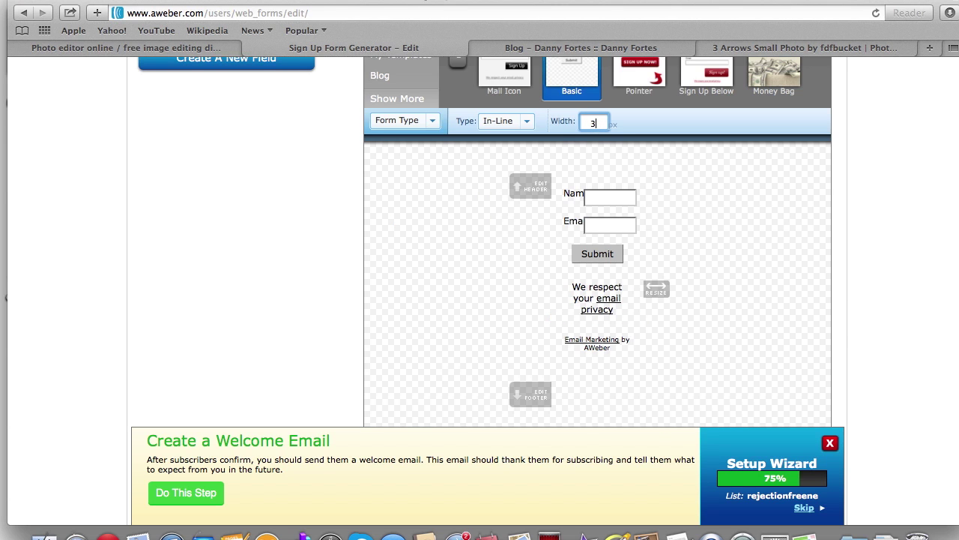
type("340")
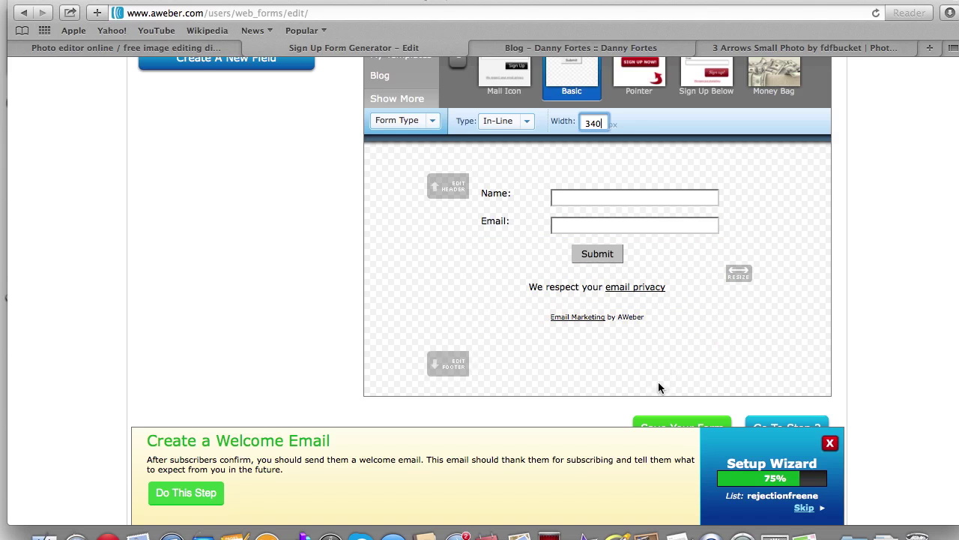
- Remove the "Email Marketing by AWeber" line and the "We respect your email privacy" line from the form
left_click(718, 311)
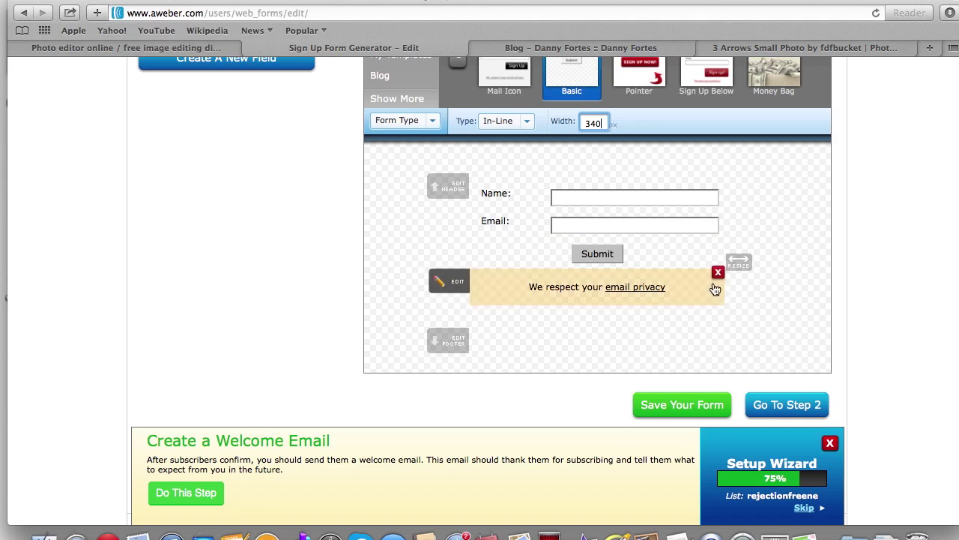
left_click(718, 274)
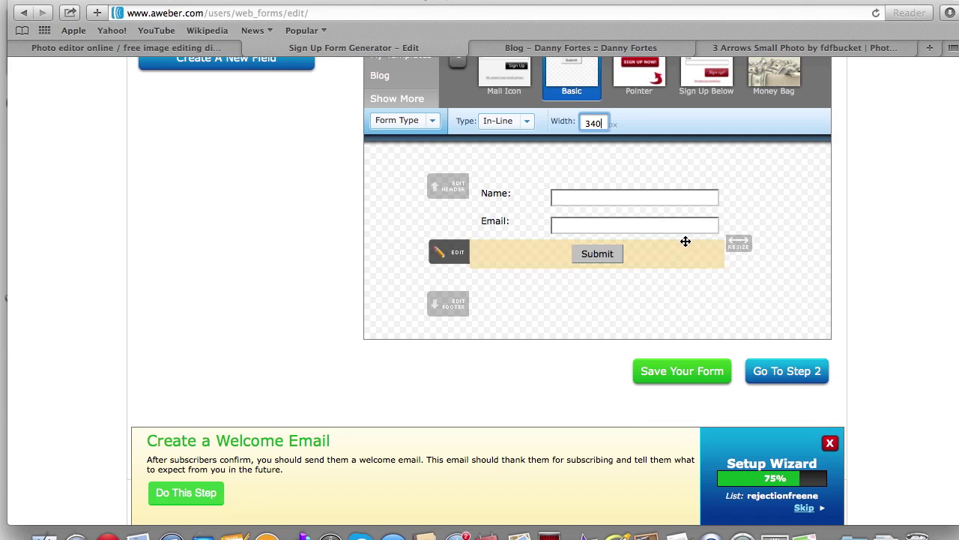
scroll(513, 228, "down", 1)
scroll(512, 228, "up", 1)
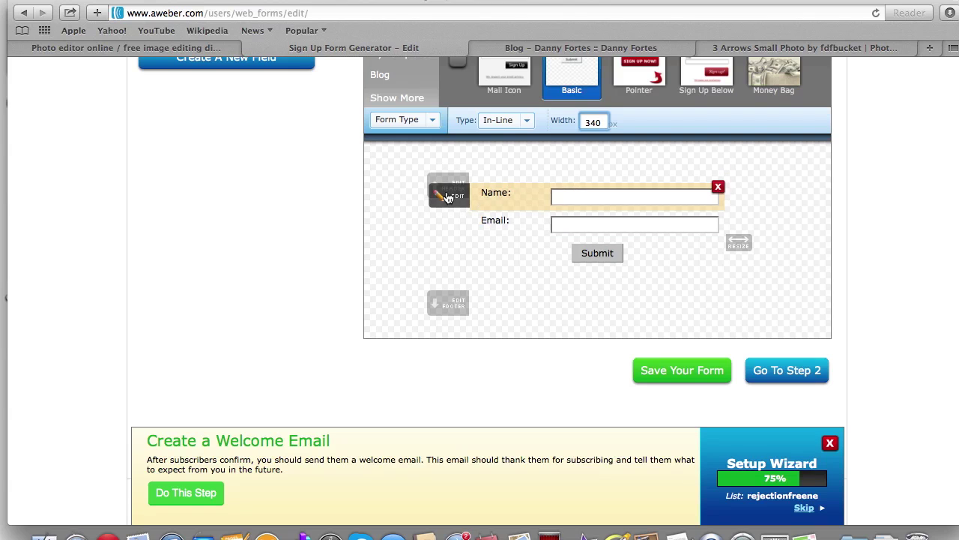
- Try the other label positions for the form's labels and place them above their input boxes
left_click(437, 125)
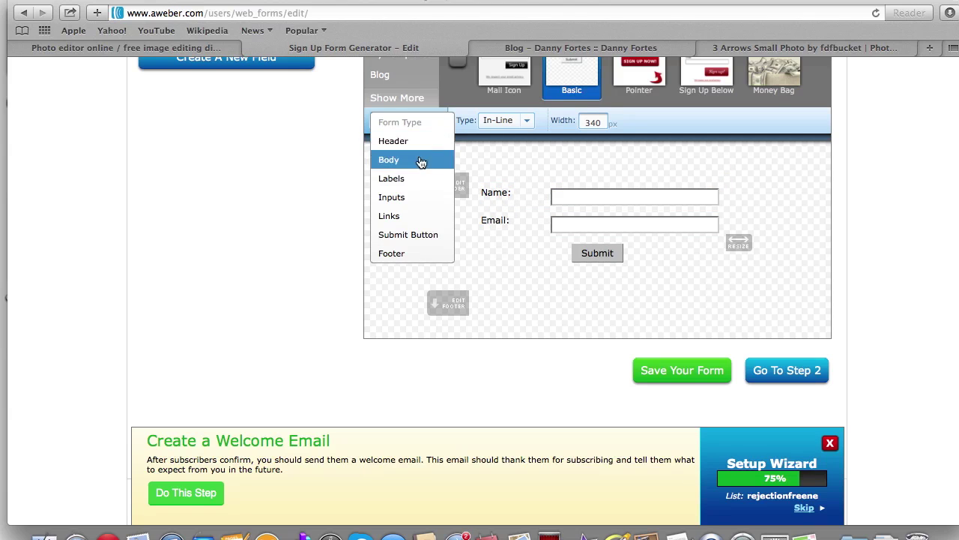
left_click(416, 186)
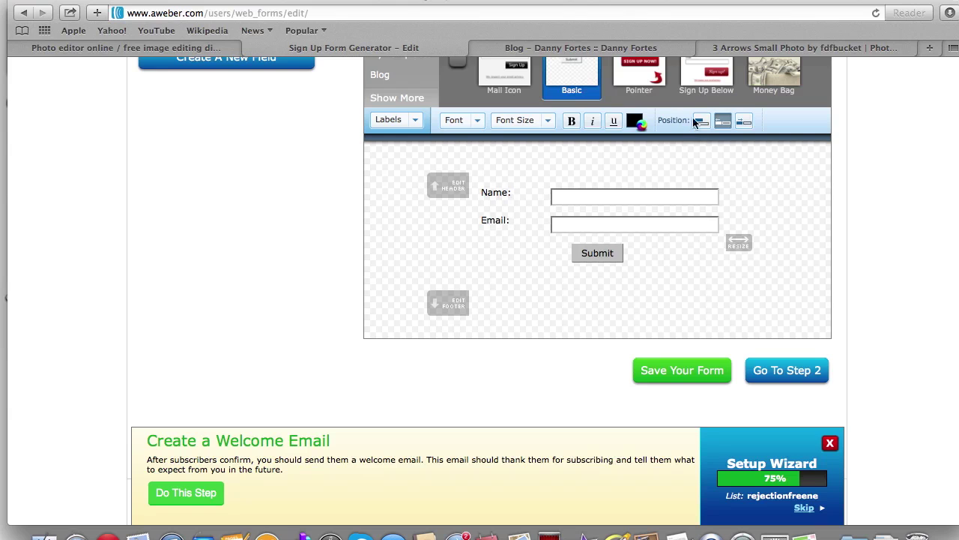
left_click(744, 121)
left_click(722, 120)
left_click(697, 122)
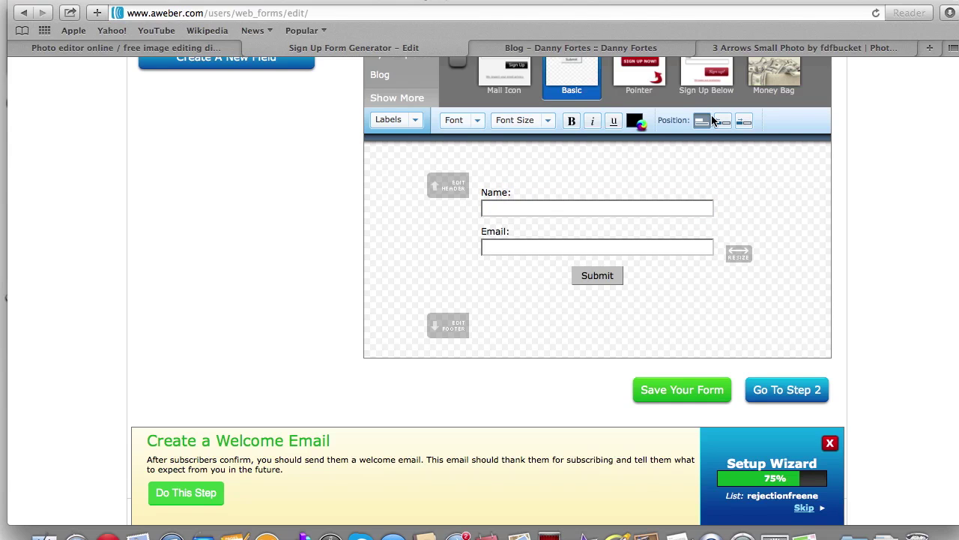
- Set the Name field's default value to "Enter First Name", clear its label, and save the field
left_click(449, 185)
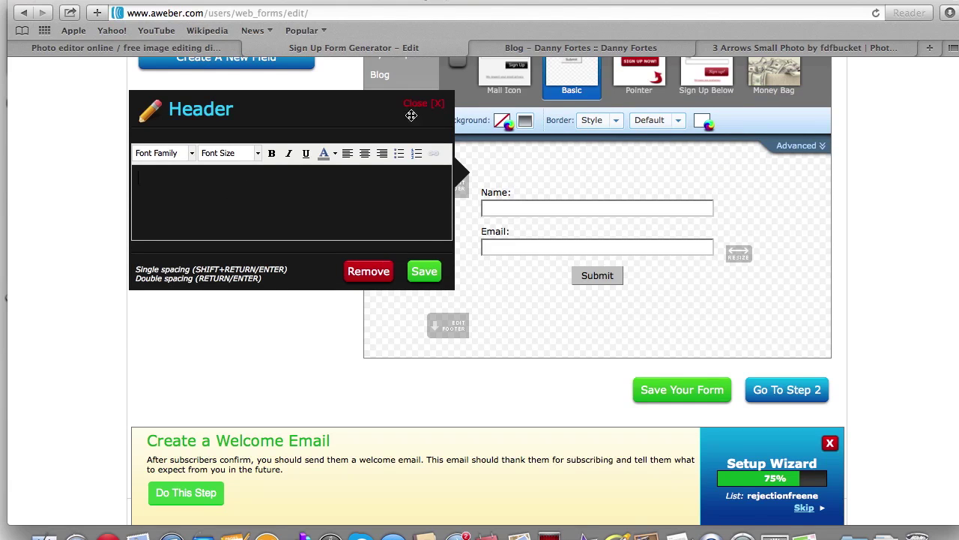
left_click(421, 105)
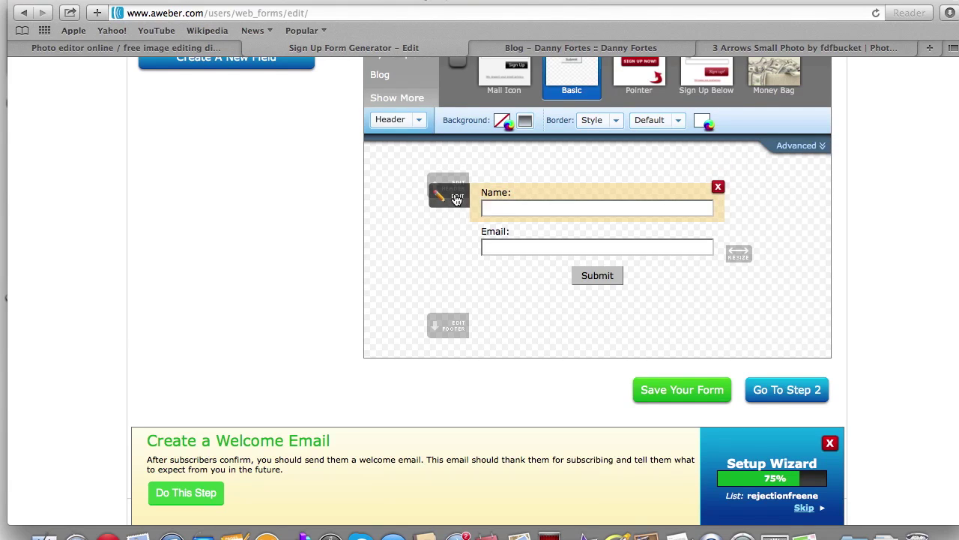
left_click(456, 198)
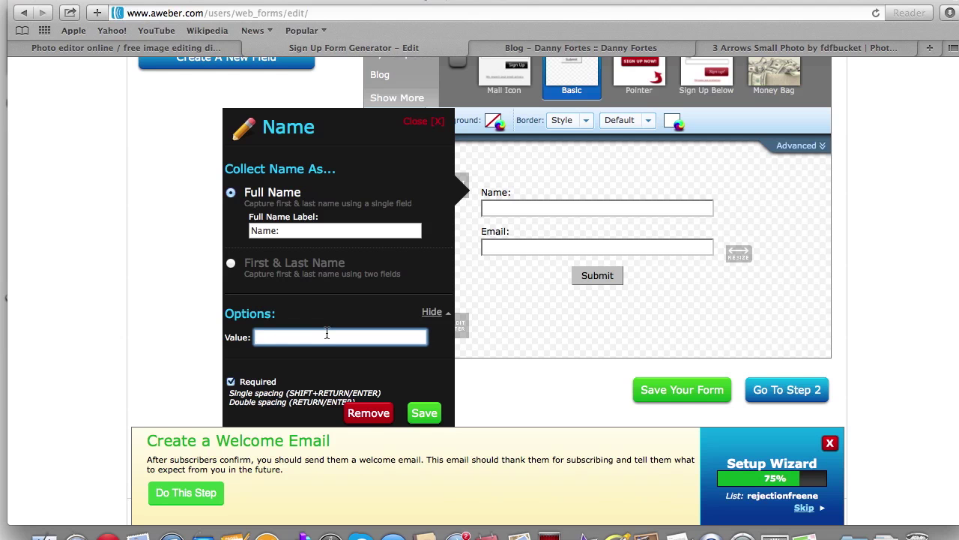
type("Enter First")
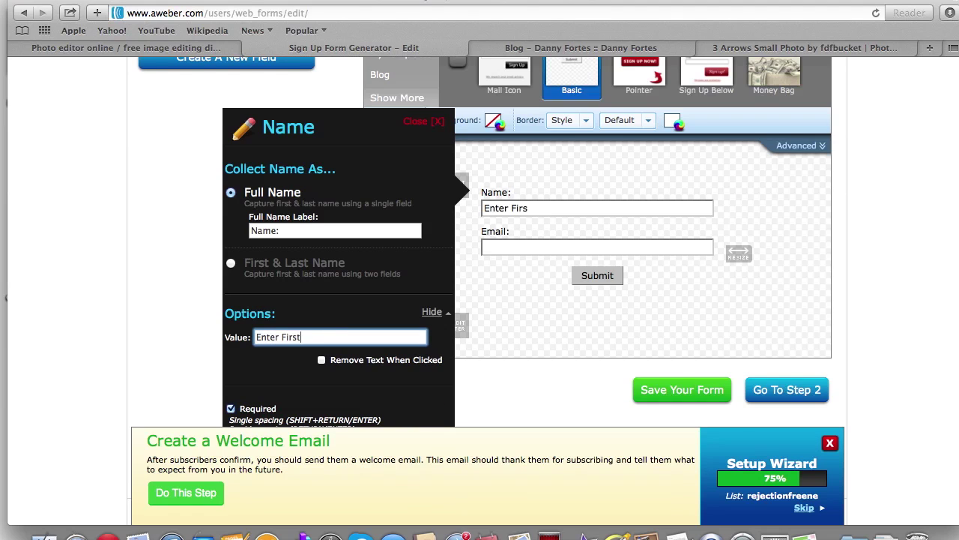
key("BackSpace")
key("BackSpace")
type("ame")
left_click_drag(289, 228, 229, 227)
key("BackSpace")
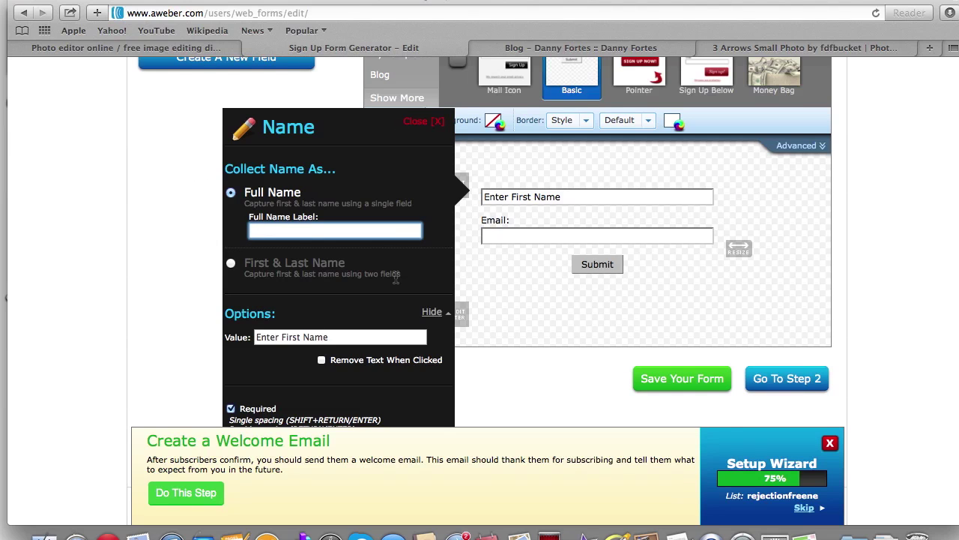
scroll(395, 277, "down", 3)
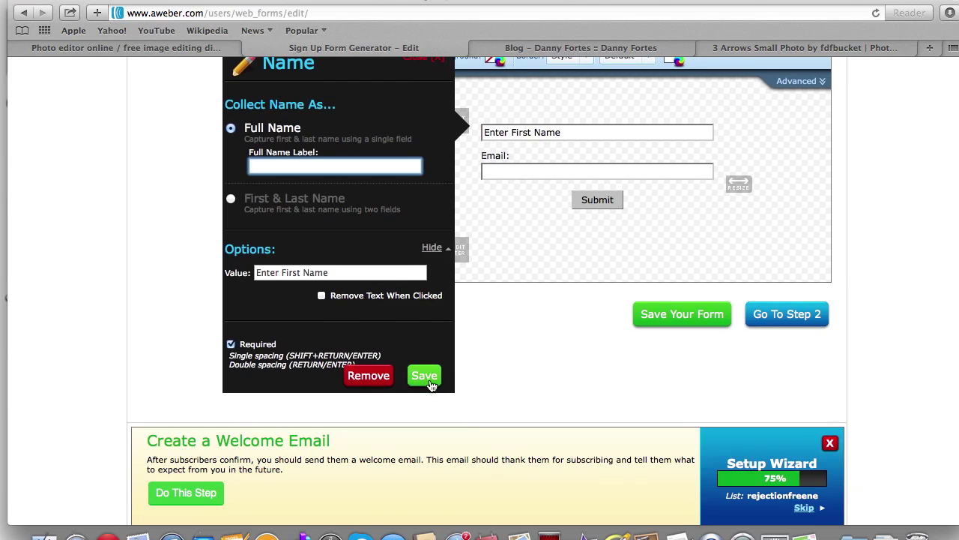
left_click(424, 376)
- Set the Email field's default value to "Enter Best Email..." with only the first letter of each word capitalised
left_click(452, 163)
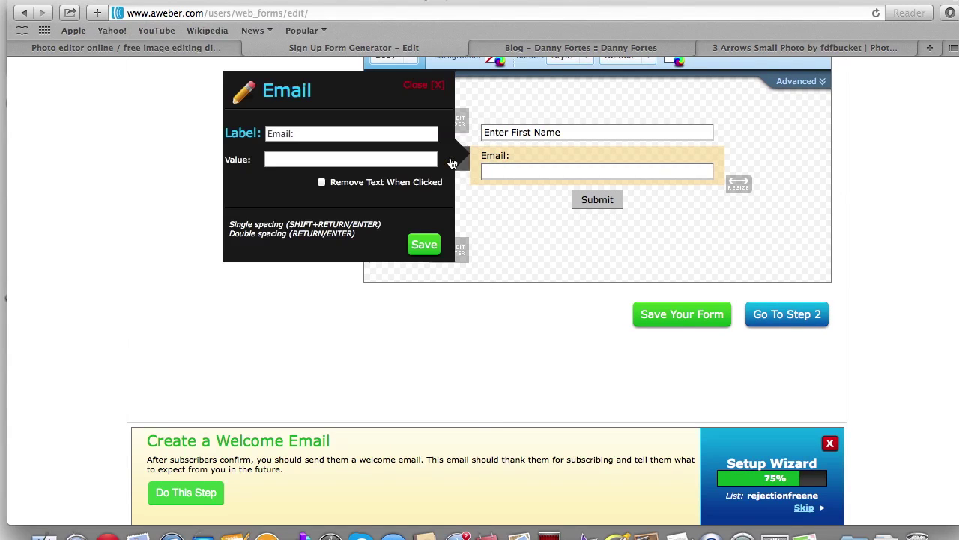
left_click(308, 164)
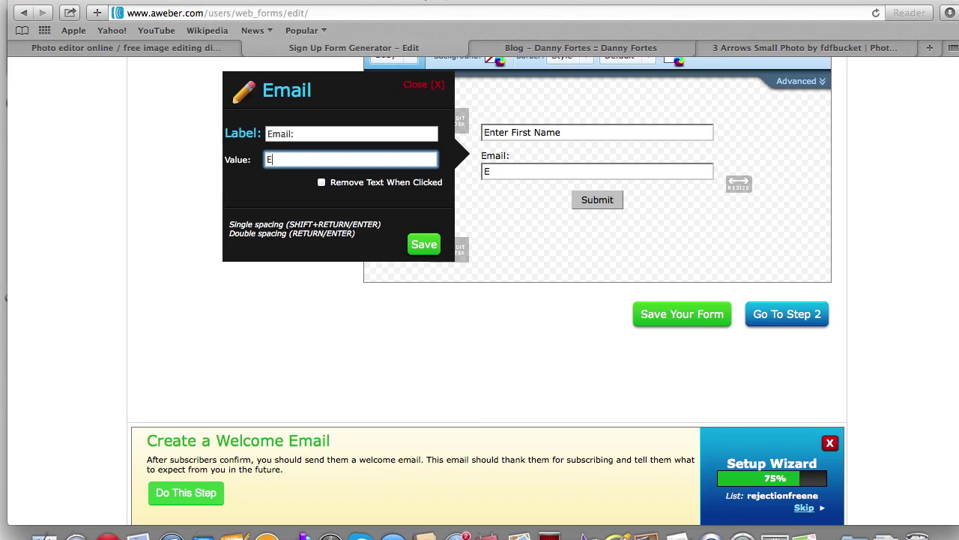
type("ENTER BEST EMAIL...")
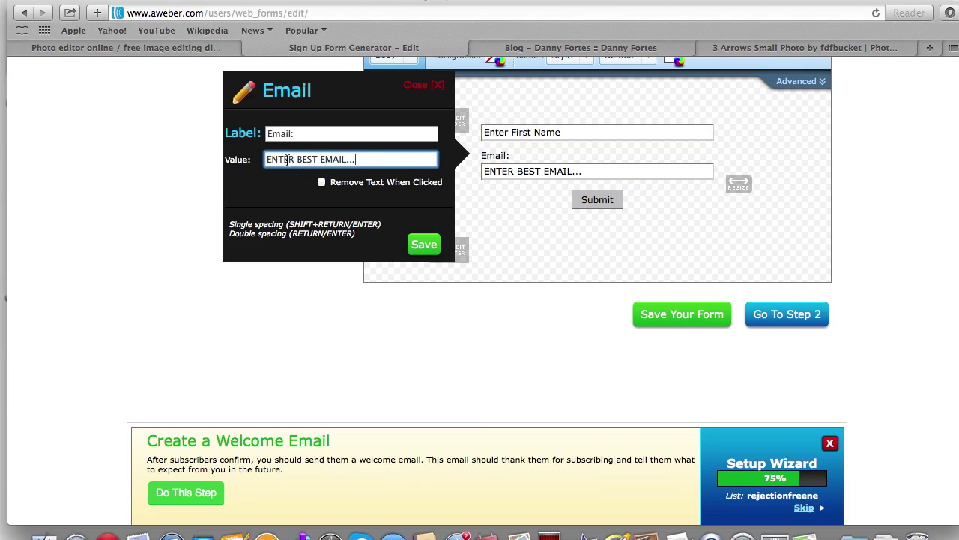
key("BackSpace")
key("BackSpace")
key("BackSpace")
key("BackSpace")
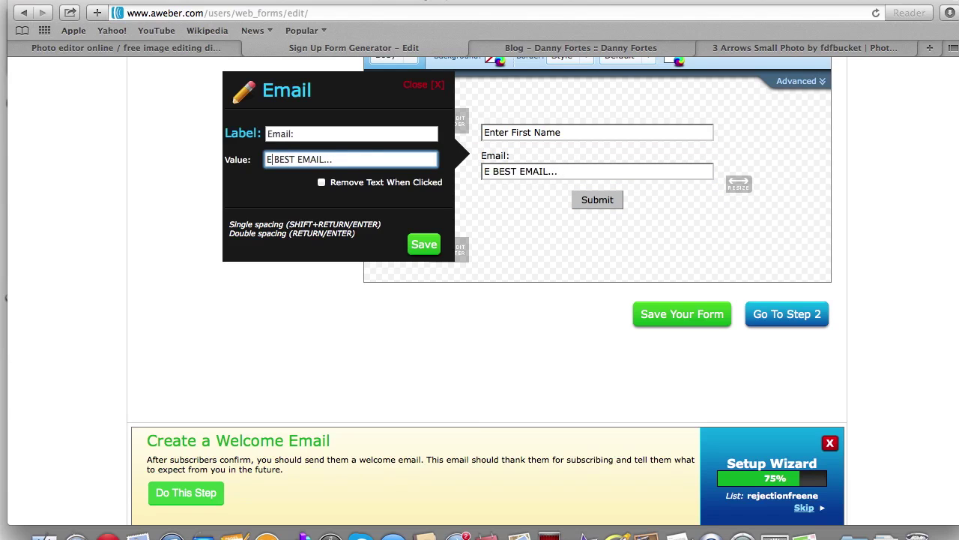
type("nter")
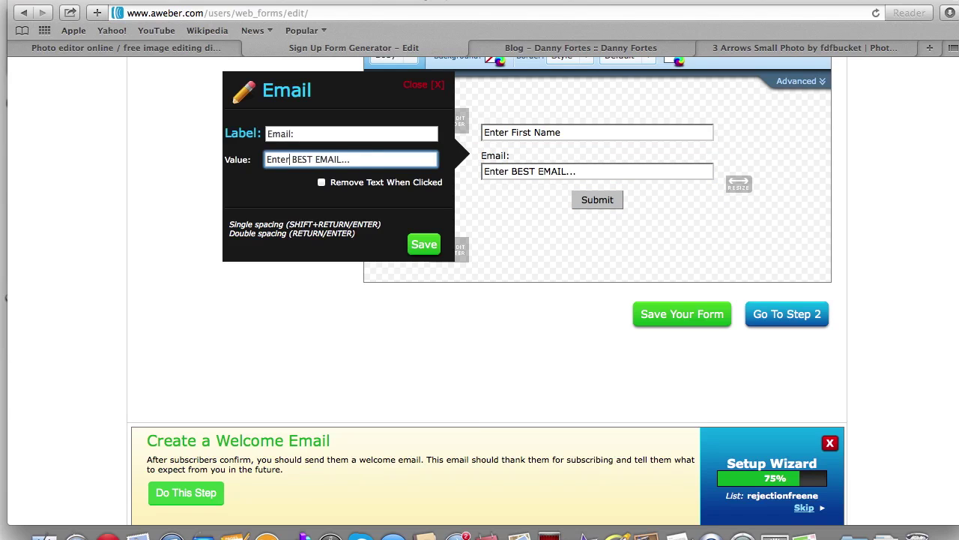
left_click(311, 160)
key("BackSpace")
key("BackSpace")
key("BackSpace")
type("est")
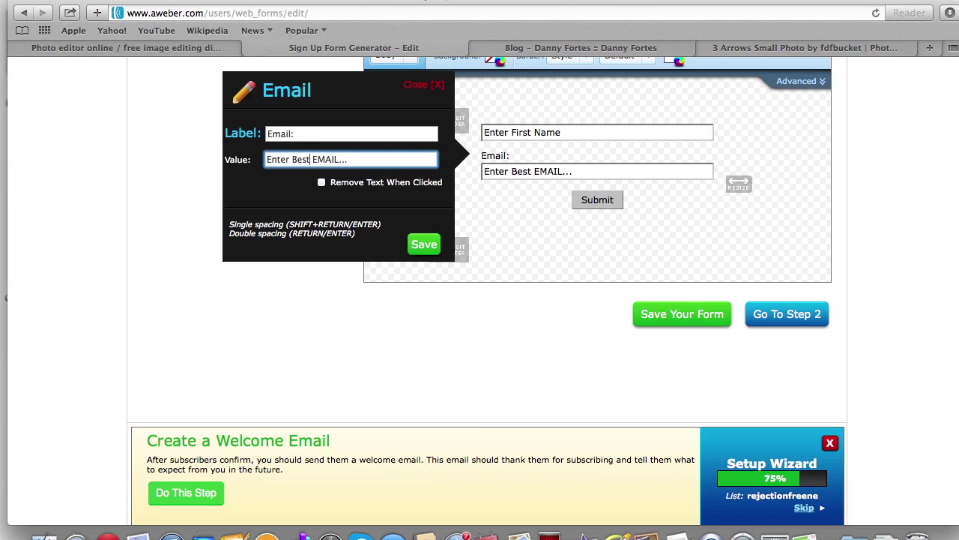
key("BackSpace")
key("BackSpace")
type("mai")
- Clear the Email field's label and save the field
left_click_drag(323, 133, 257, 133)
key("BackSpace")
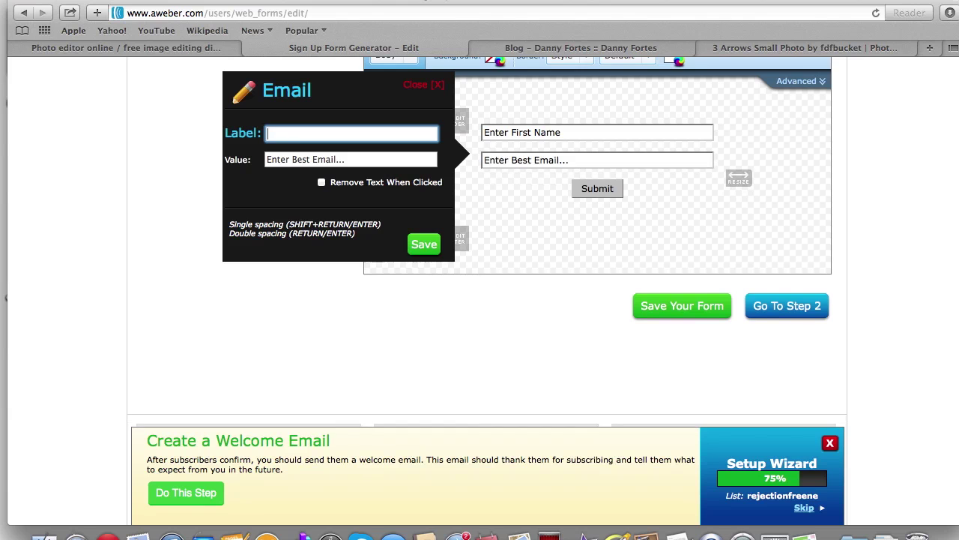
left_click(424, 243)
mouse_move(560, 138)
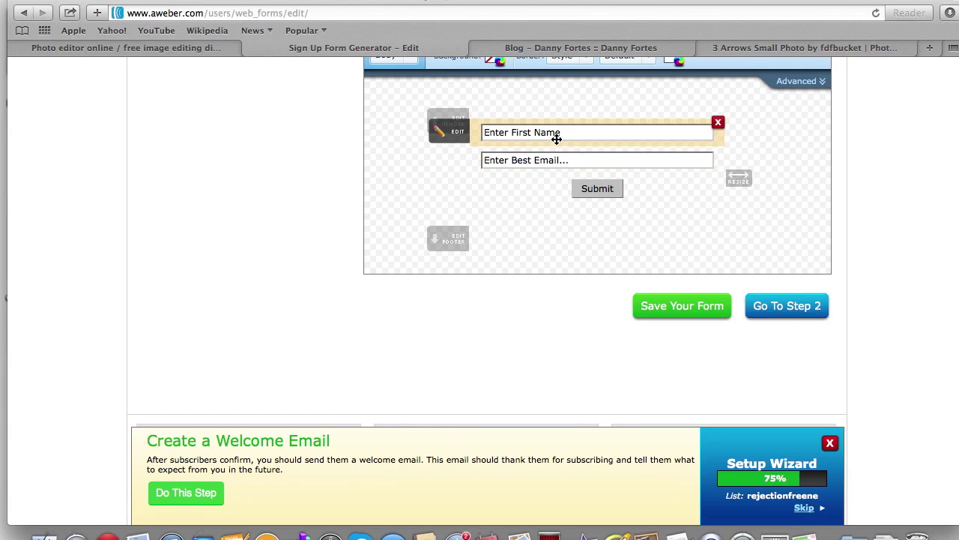
- Set the font of the form's input text to Tahoma
scroll(557, 138, "up", 2)
mouse_move(557, 237)
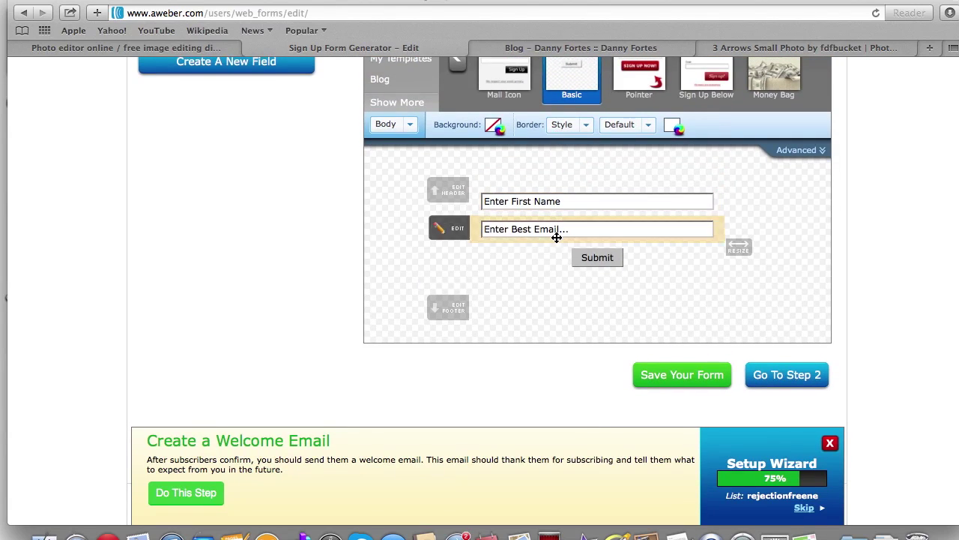
mouse_move(531, 197)
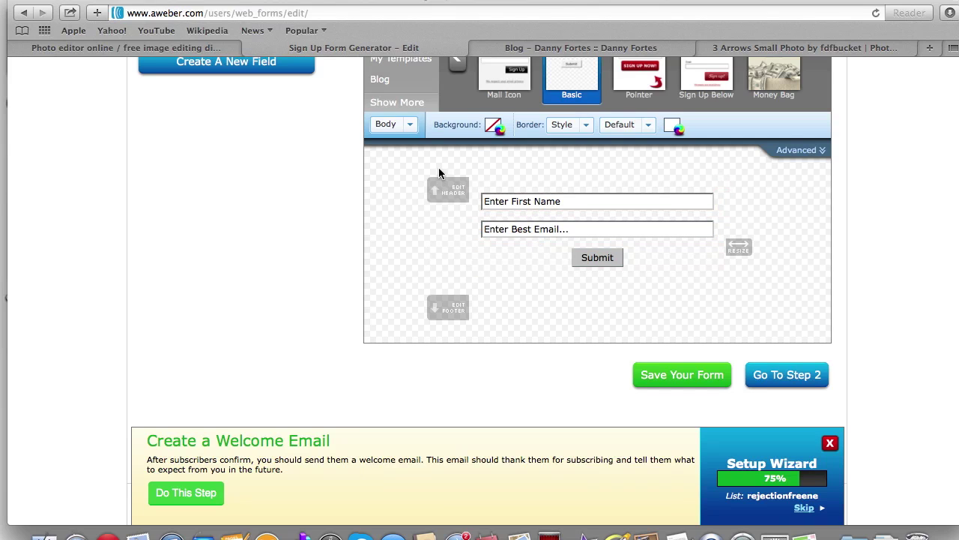
left_click(413, 129)
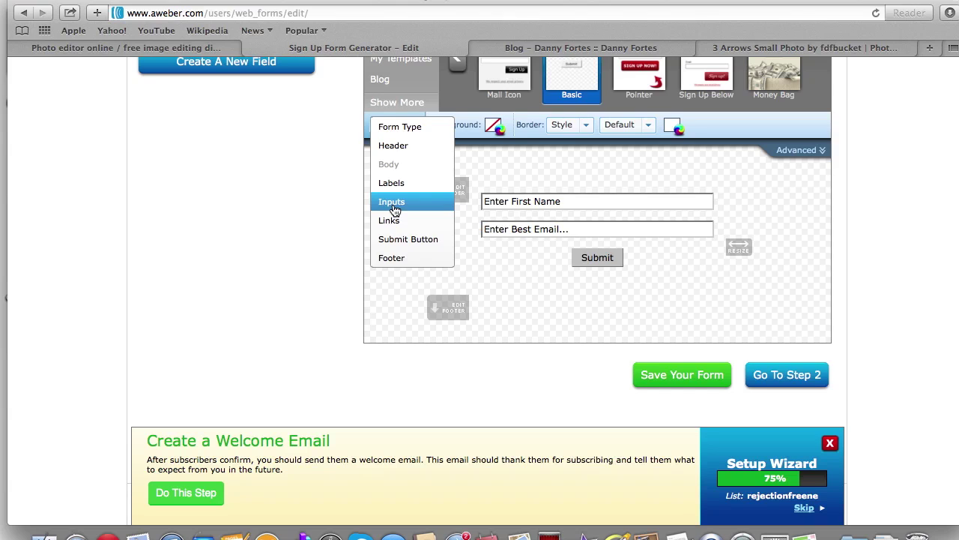
left_click(393, 203)
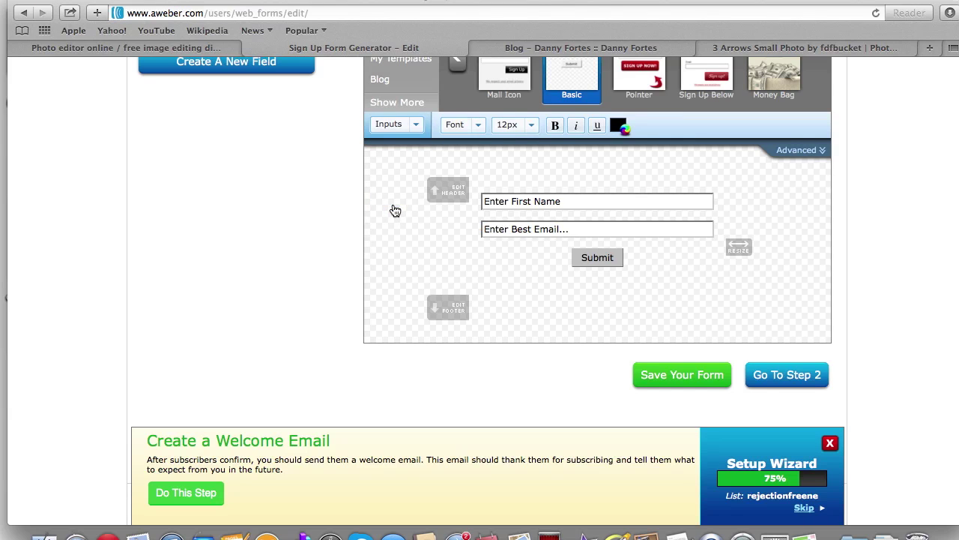
left_click(481, 130)
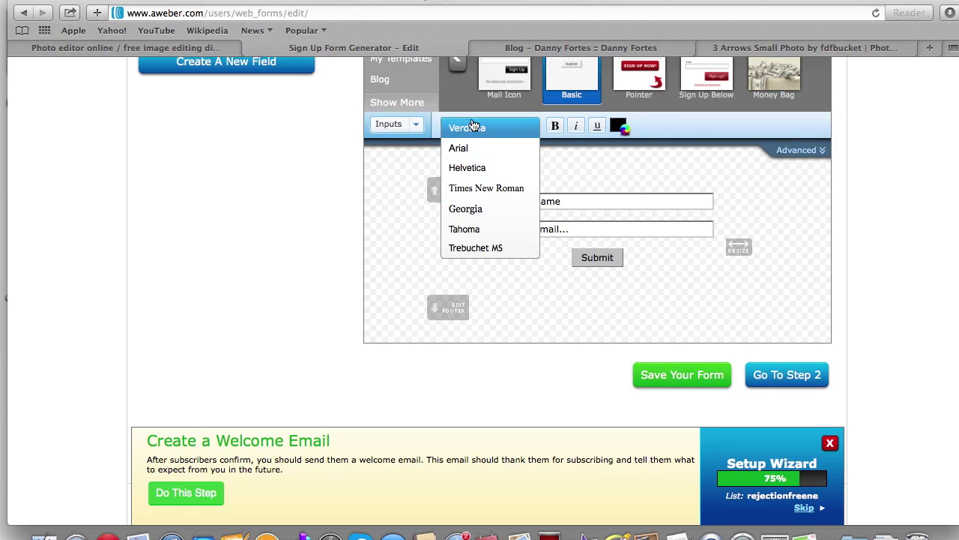
left_click(465, 229)
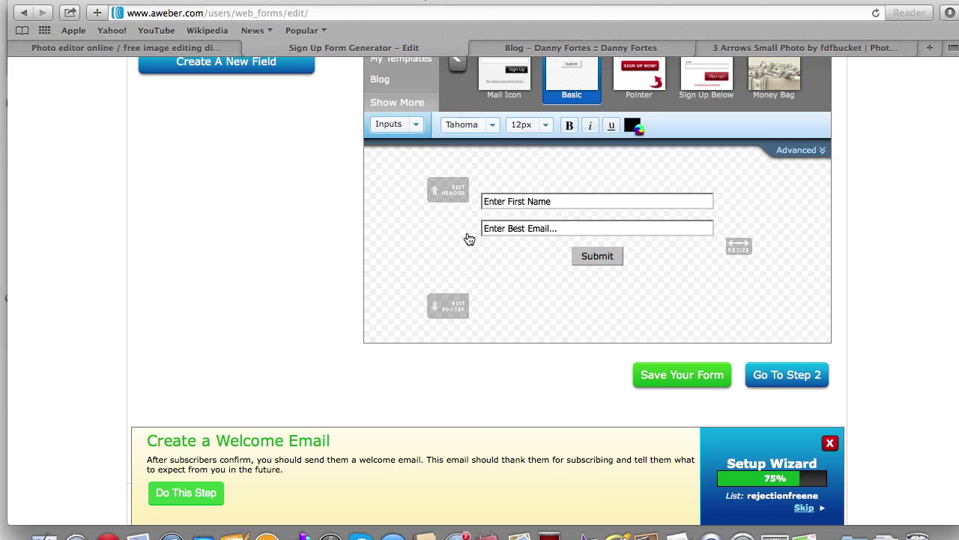
- Try 18px for the input text, and set its font size to 16px
left_click(544, 128)
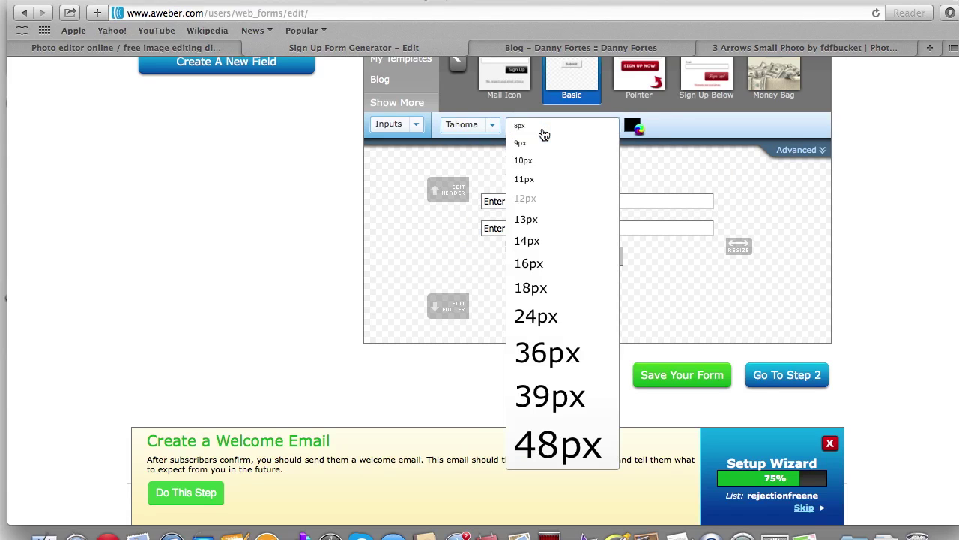
left_click(531, 289)
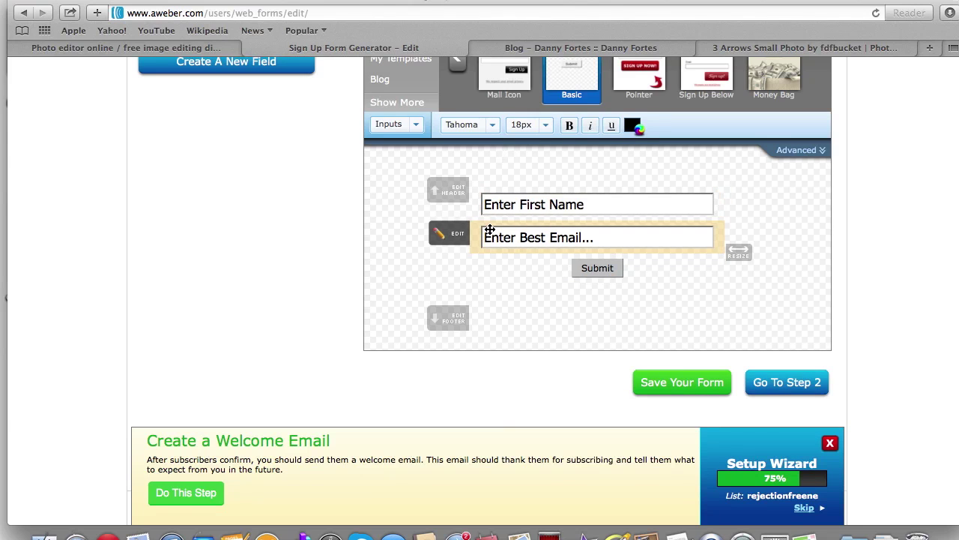
left_click(548, 124)
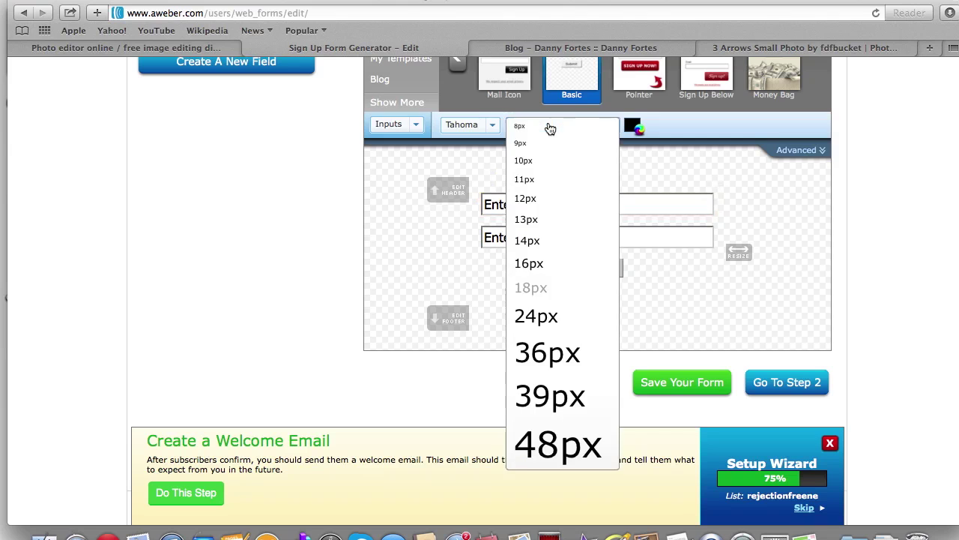
left_click(536, 271)
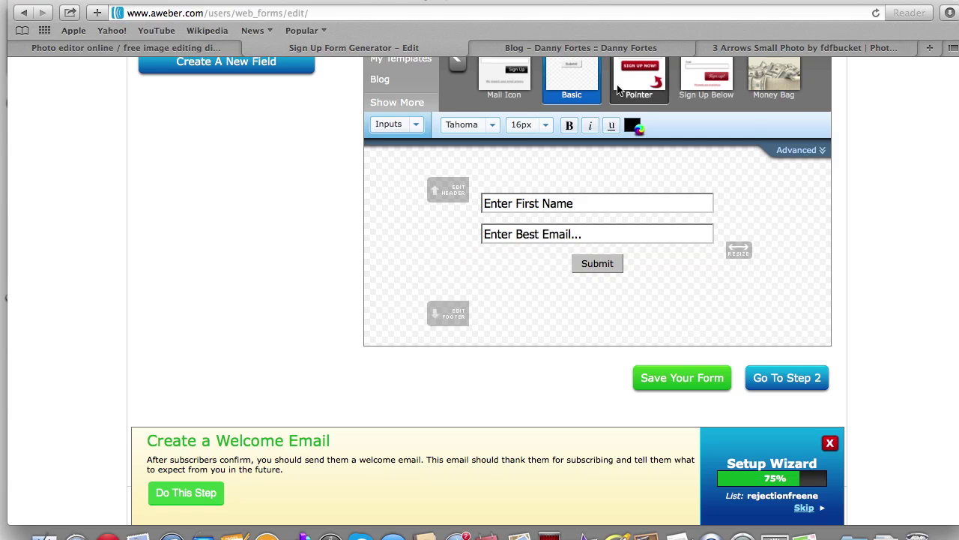
- Switch to the blog page, examine its sidebar up to the area beside the first post, and return to the form editor
left_click(611, 48)
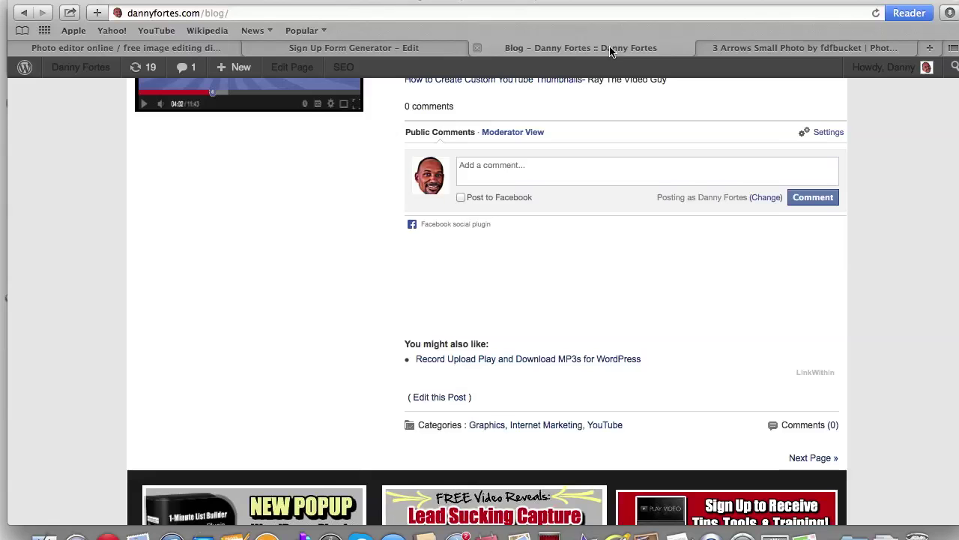
scroll(332, 226, "up", 3)
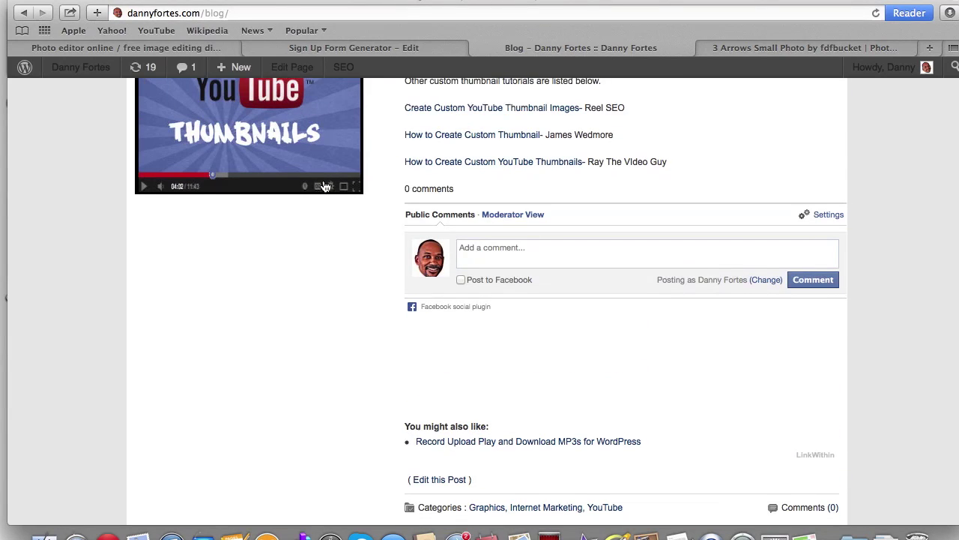
scroll(333, 131, "up", 10)
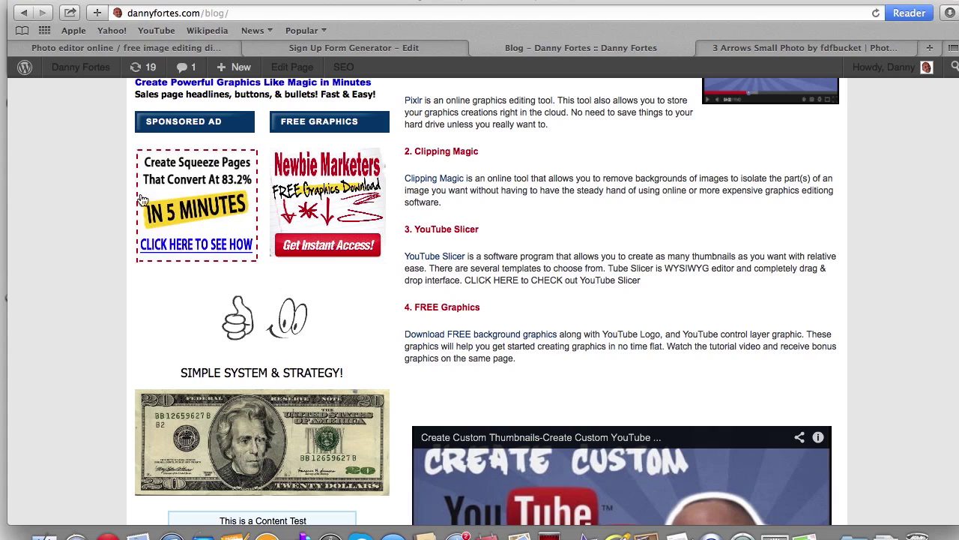
scroll(257, 141, "up", 5)
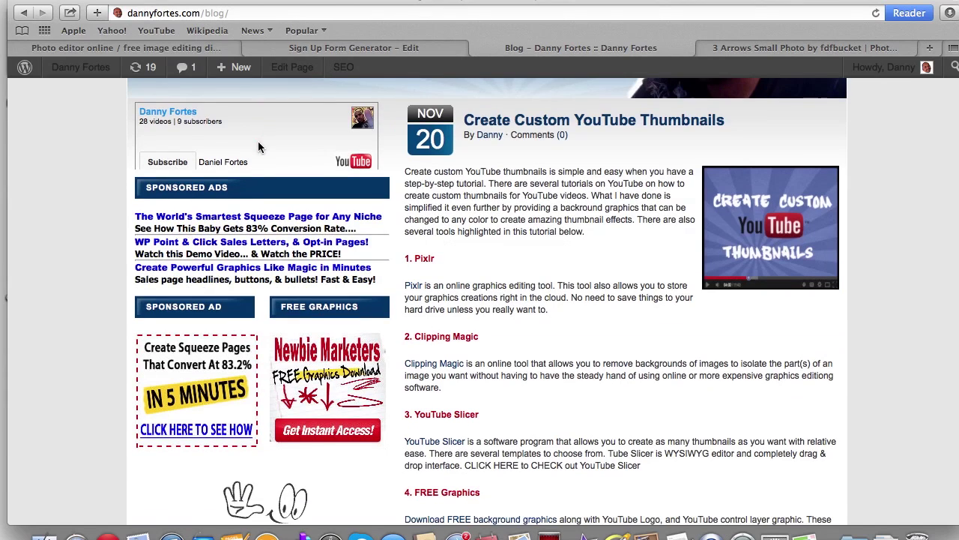
left_click(390, 49)
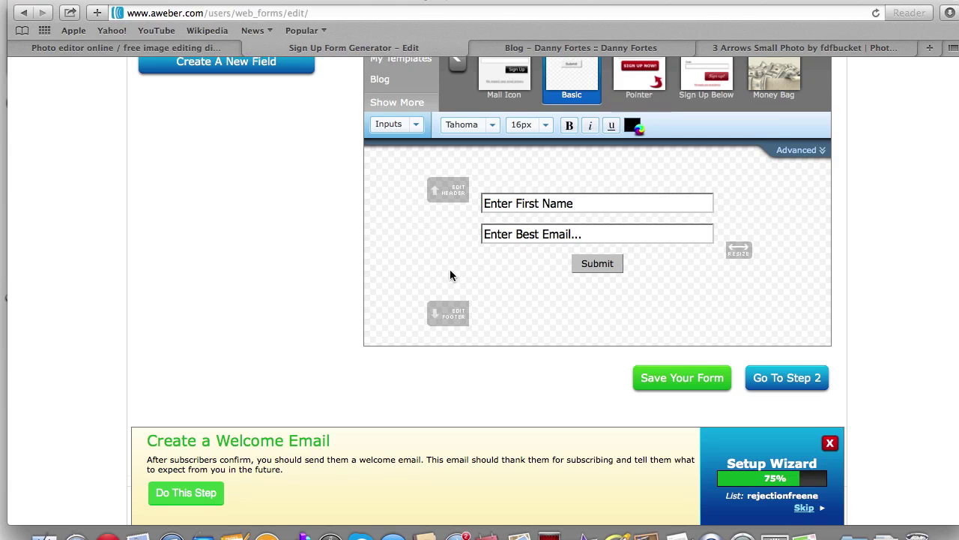
- Switch the styling target to the form's Body and give it a Solid border
scroll(450, 276, "up", 2)
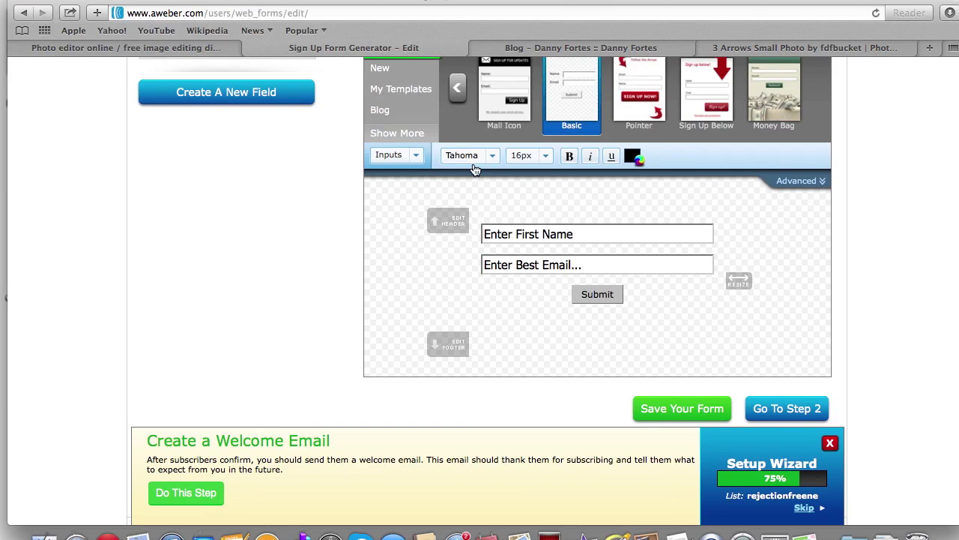
left_click(409, 159)
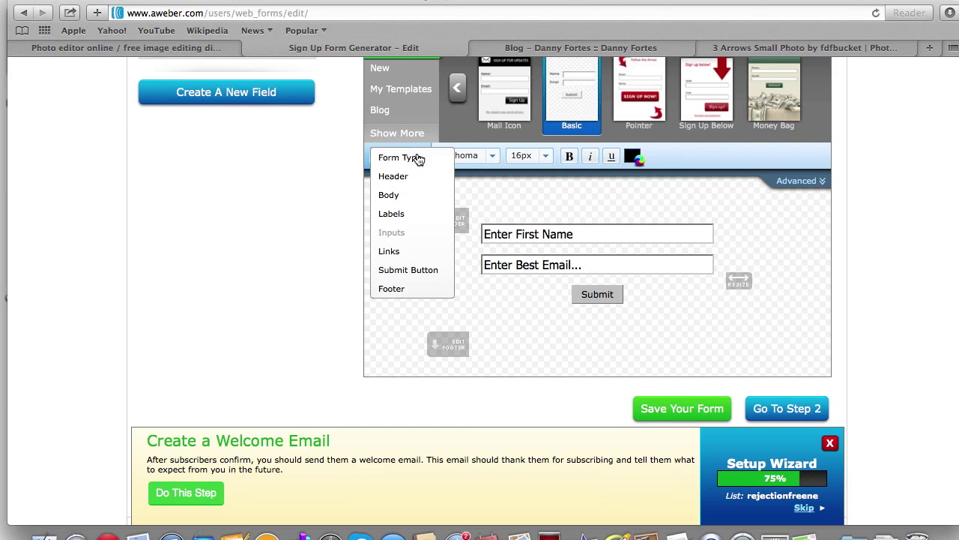
left_click(401, 196)
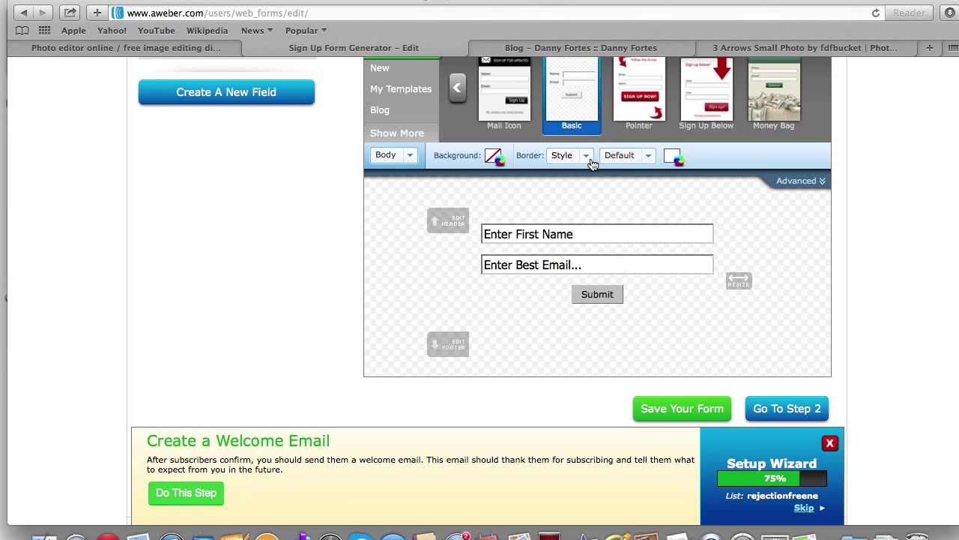
left_click(589, 159)
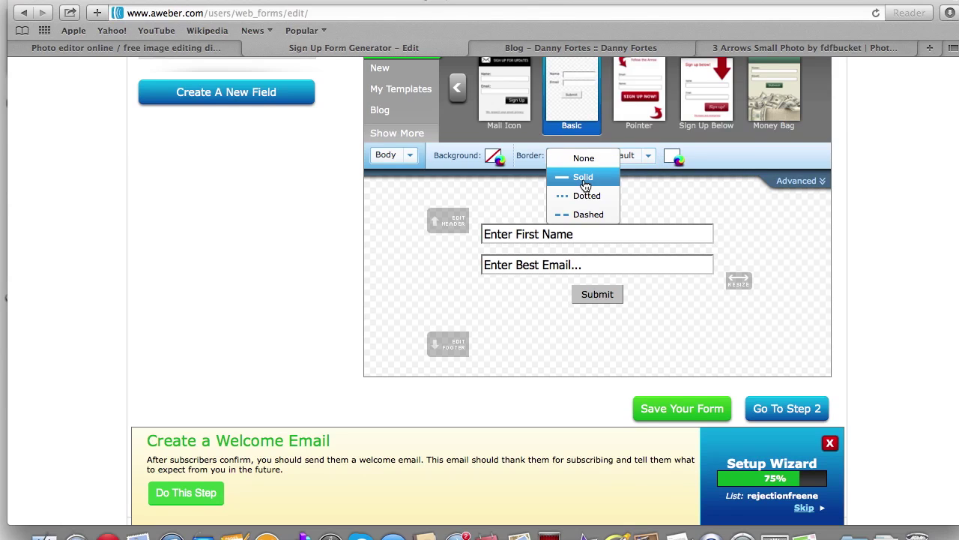
left_click(585, 178)
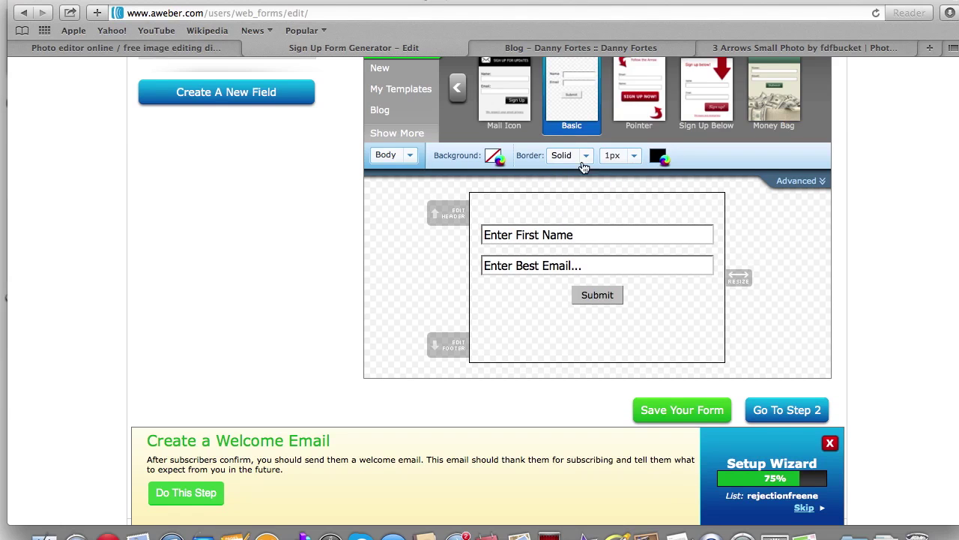
- Set the form body's border width to 3px, trying the Dashed style before returning to Solid
left_click(589, 161)
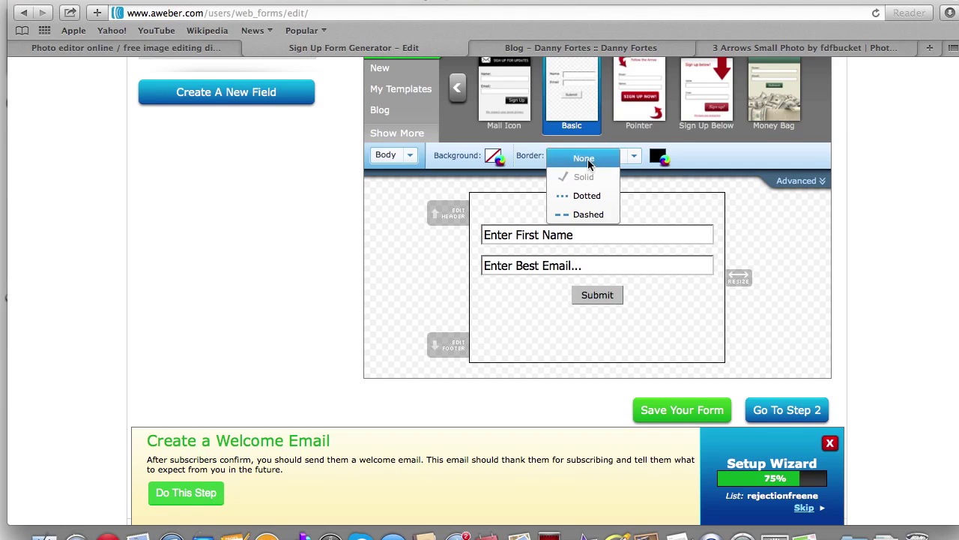
left_click(579, 217)
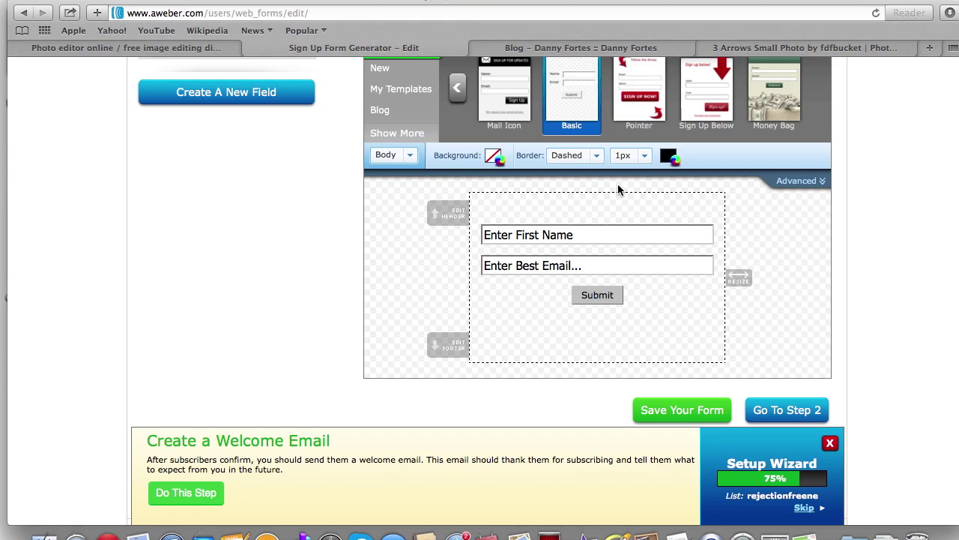
left_click(645, 156)
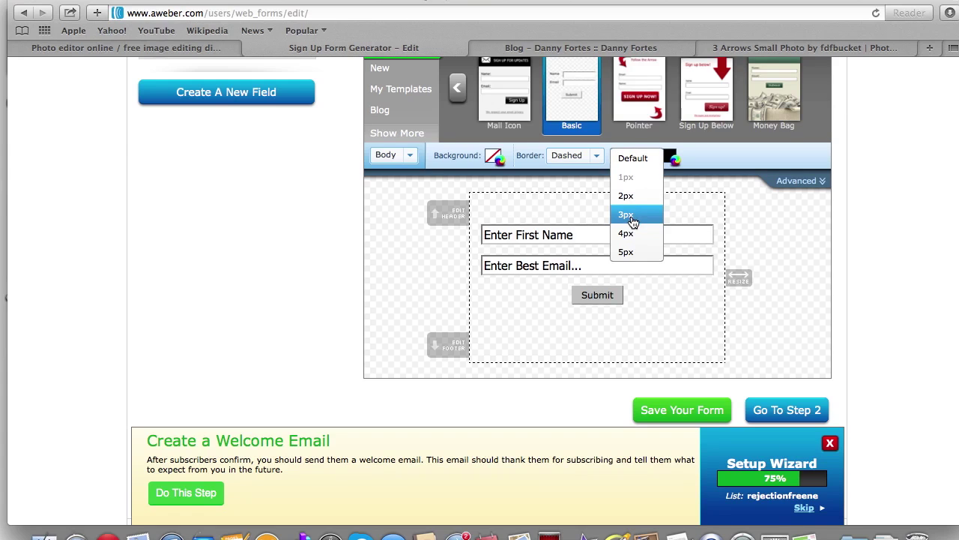
left_click(634, 219)
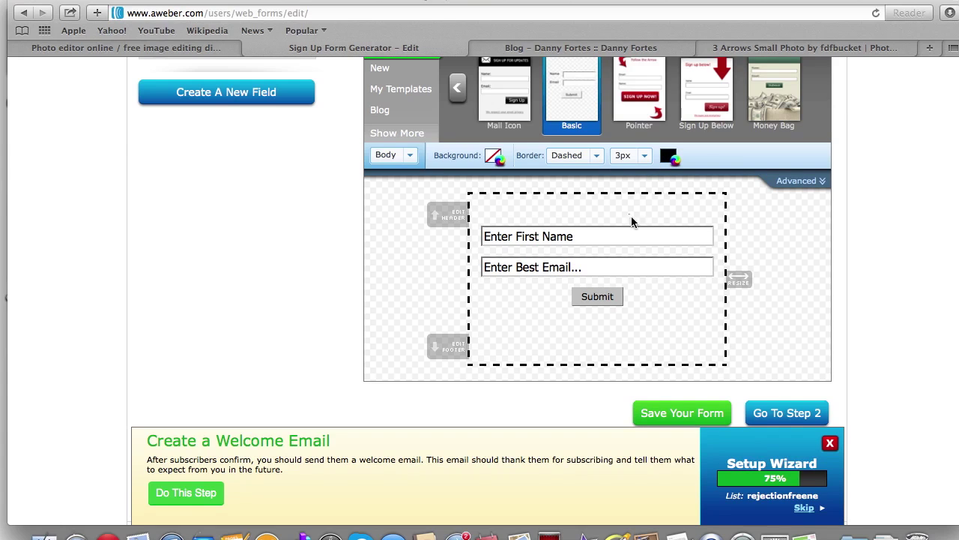
left_click(600, 159)
left_click(597, 179)
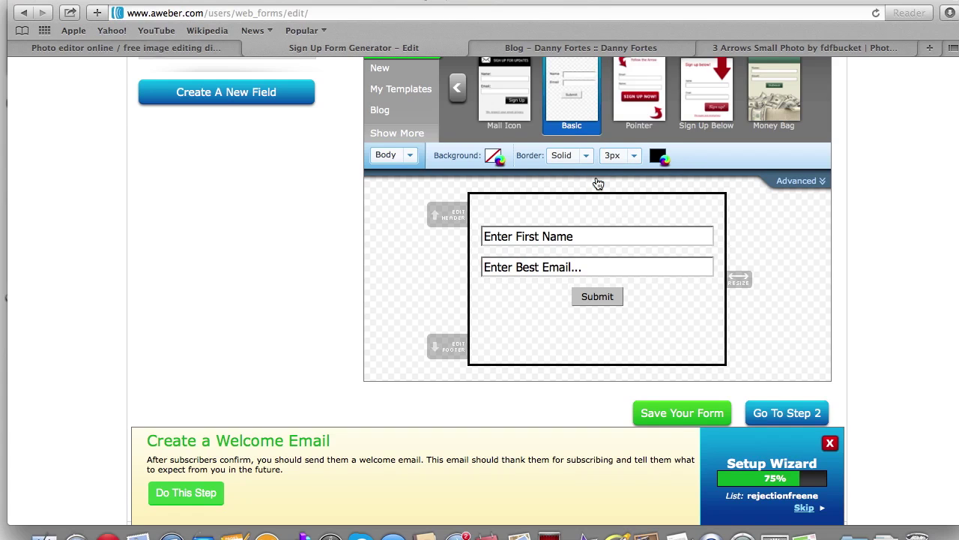
- Show the advanced styling options for the form's inputs and set their Normal border style to Solid
scroll(606, 257, "down", 1)
scroll(606, 257, "up", 3)
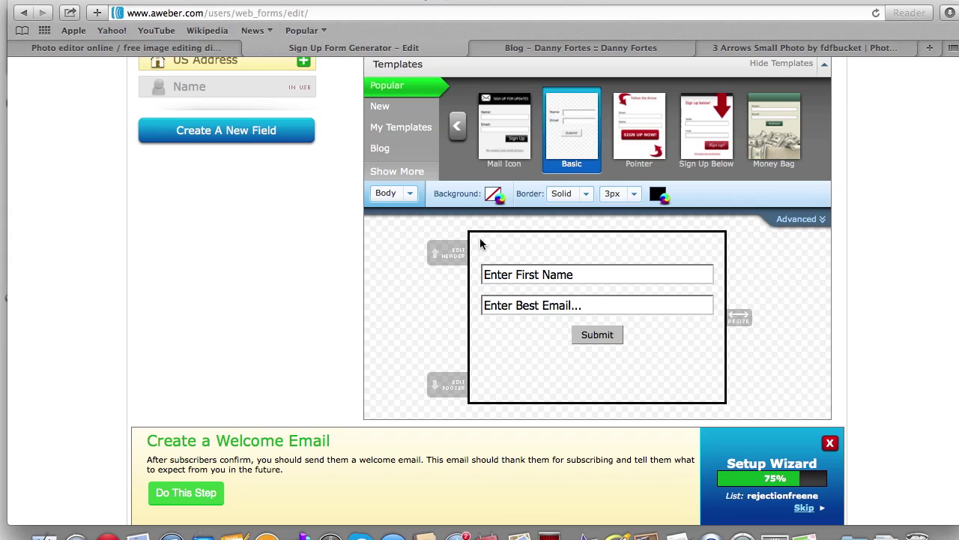
mouse_move(567, 270)
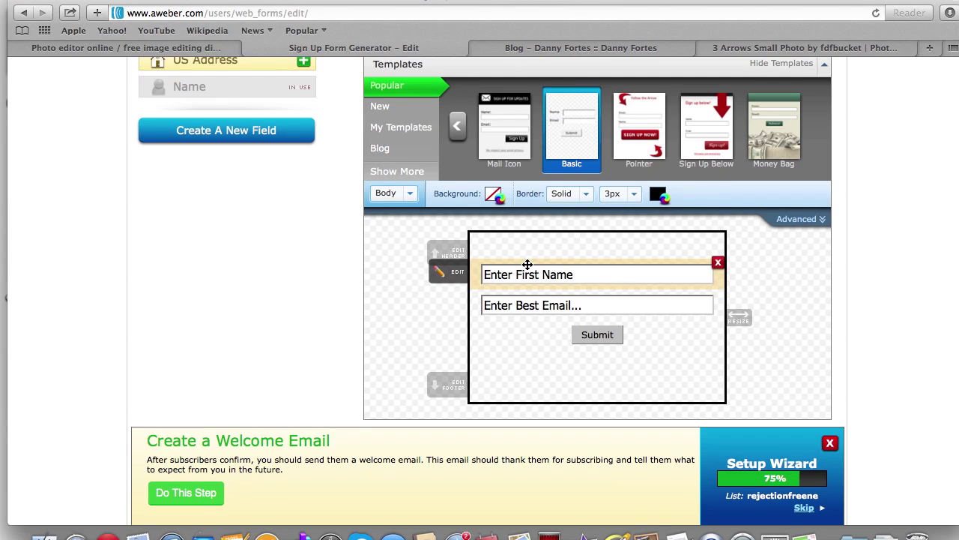
left_click(412, 193)
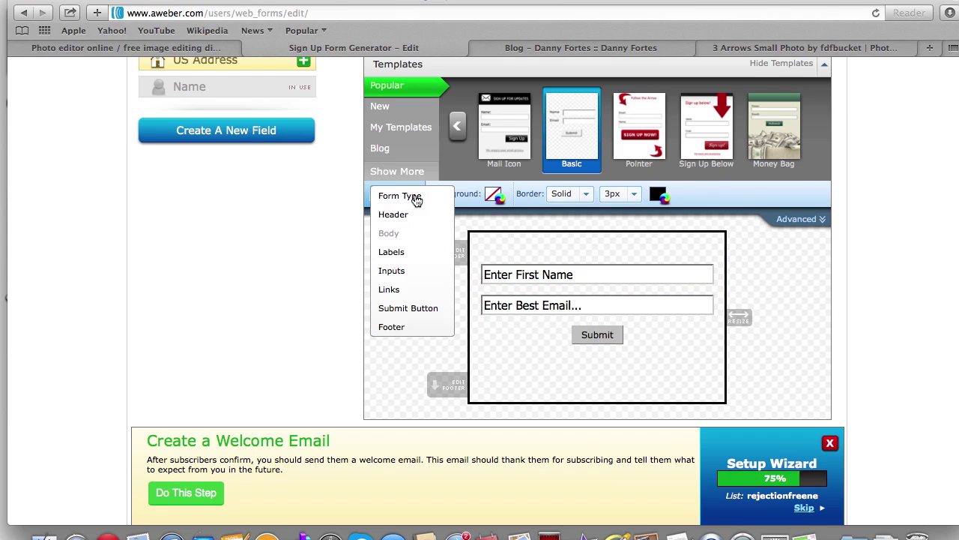
left_click(393, 271)
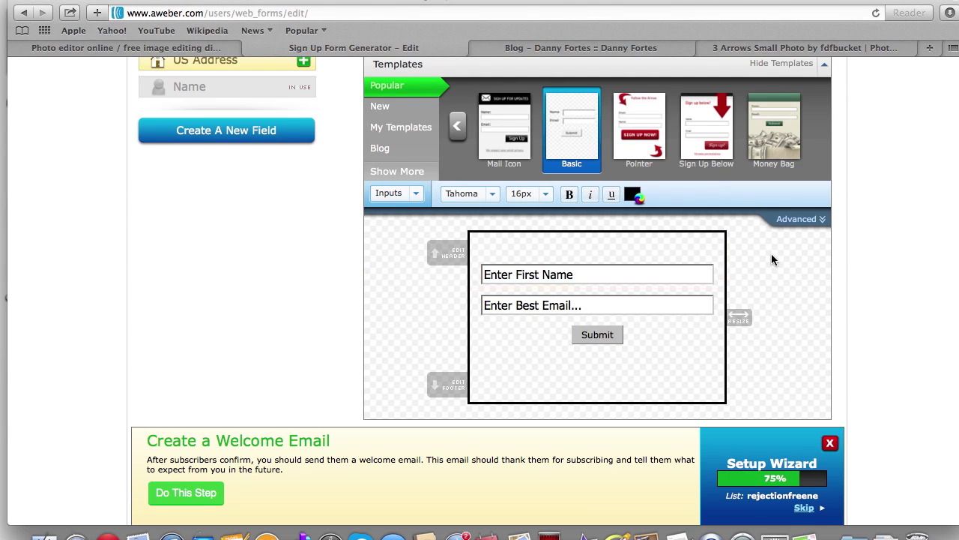
left_click(799, 219)
scroll(580, 238, "down", 2)
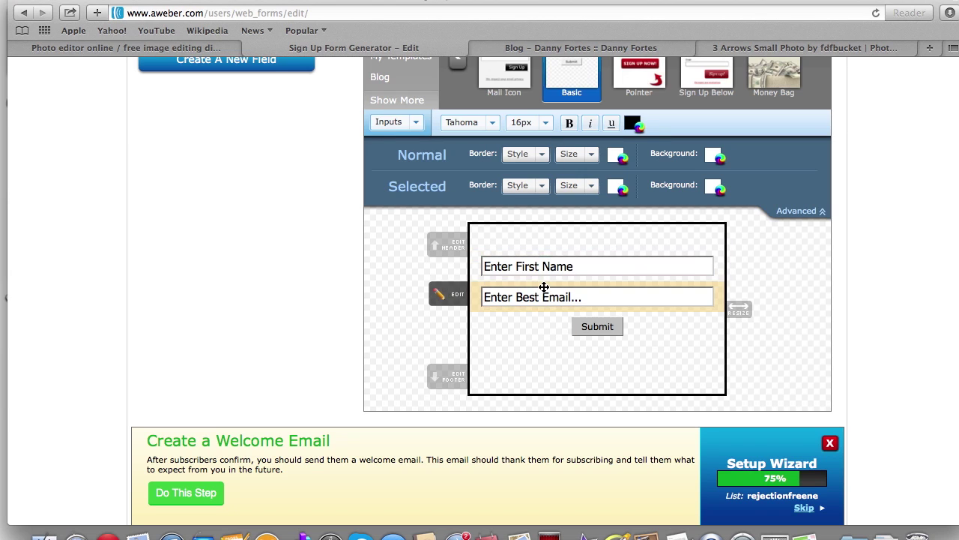
left_click(546, 154)
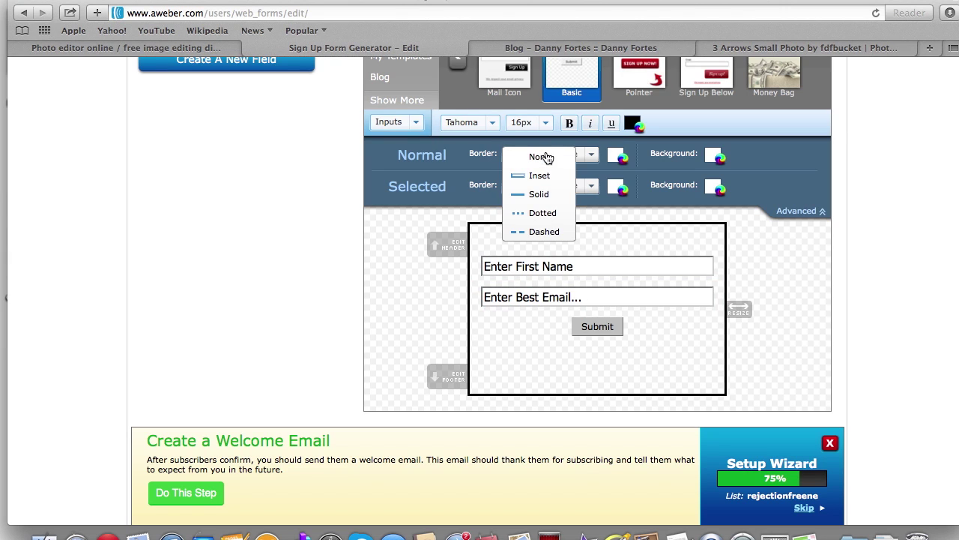
left_click(539, 197)
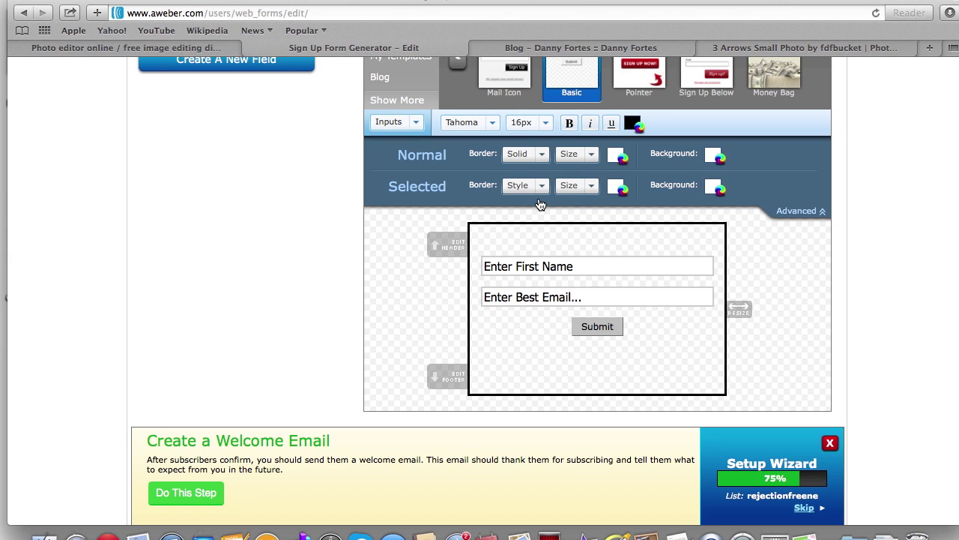
- Set the inputs' Normal border colour to near-black 080708
left_click(618, 156)
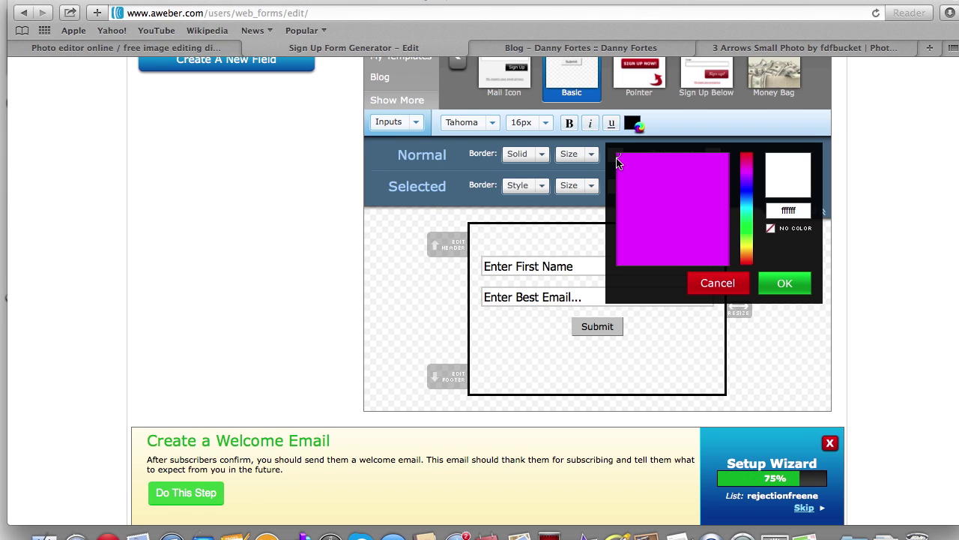
left_click(627, 261)
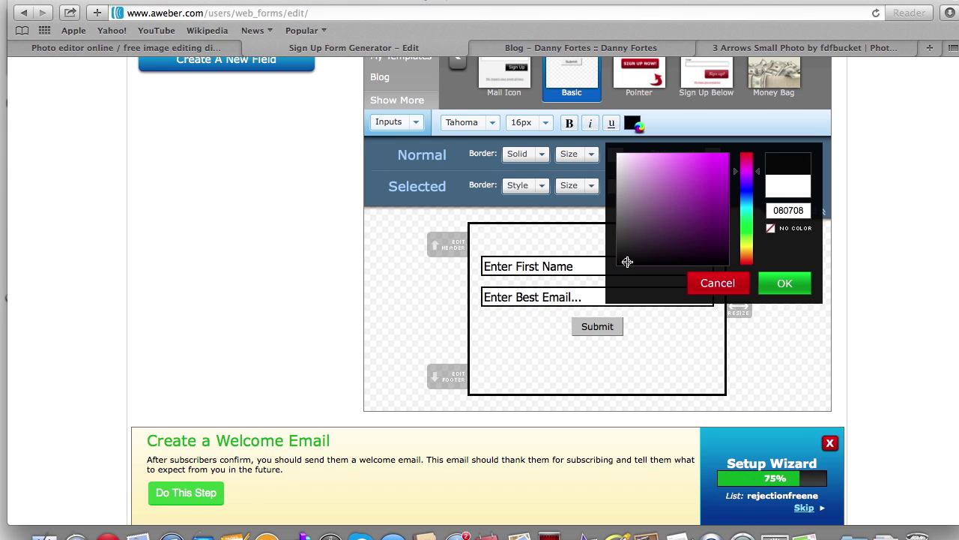
left_click(789, 287)
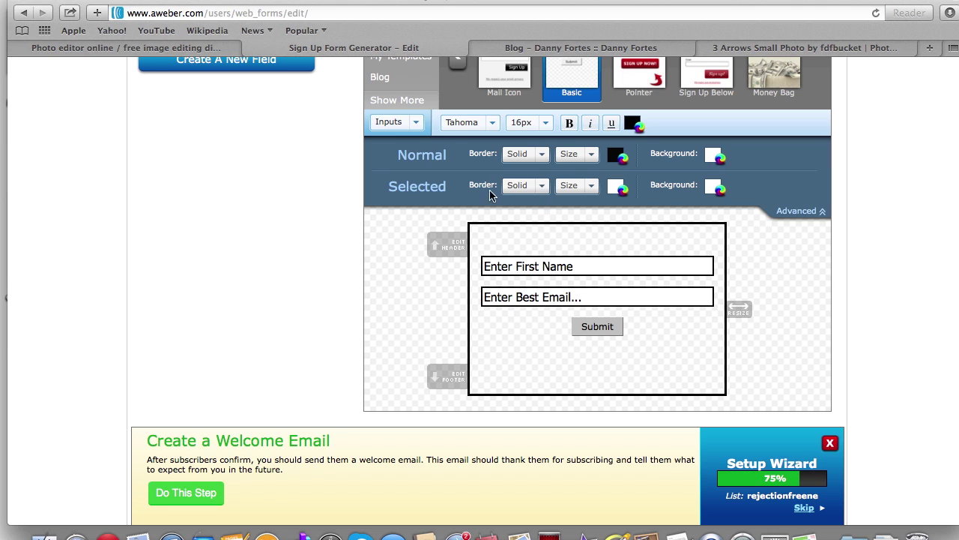
- Give the inputs a Dashed border in red c40000 for their Selected state
left_click(540, 188)
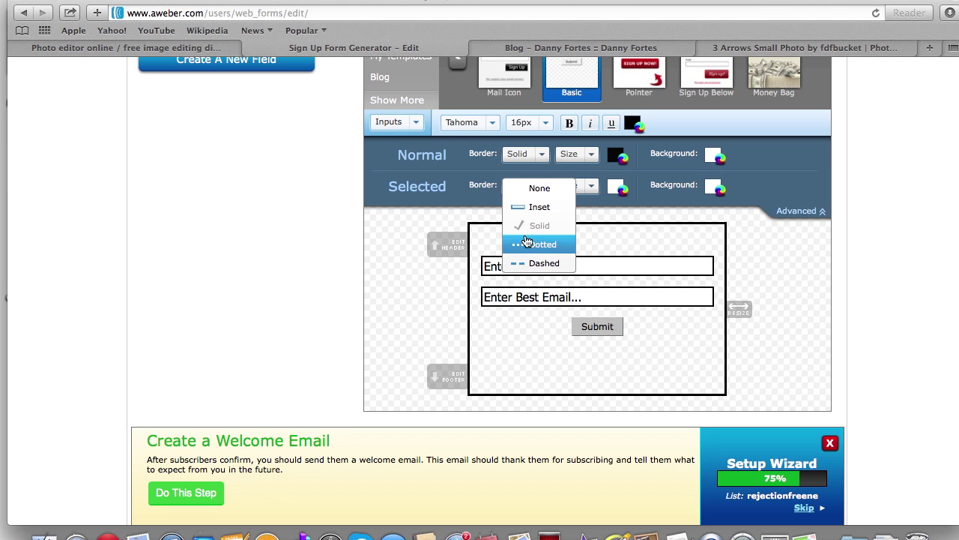
left_click(540, 263)
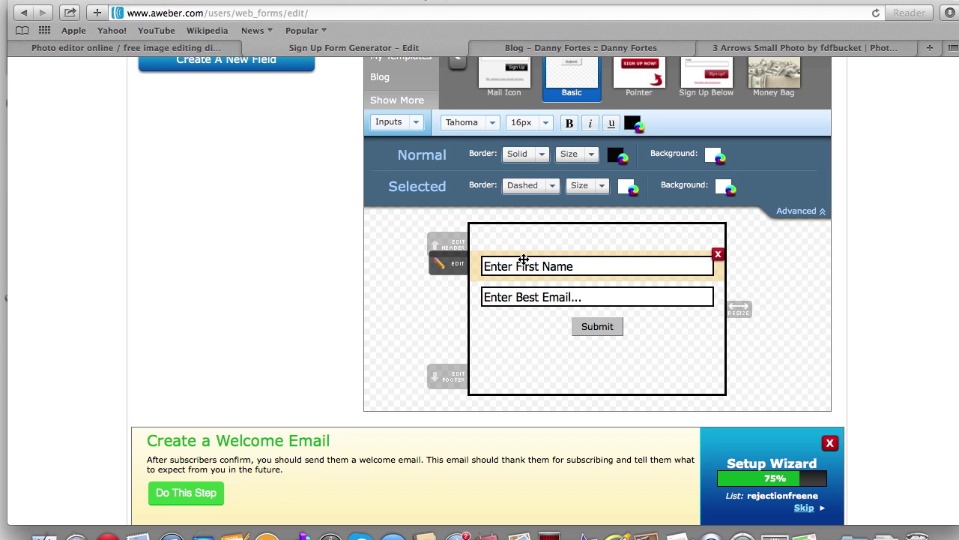
left_click(627, 189)
double_click(801, 245)
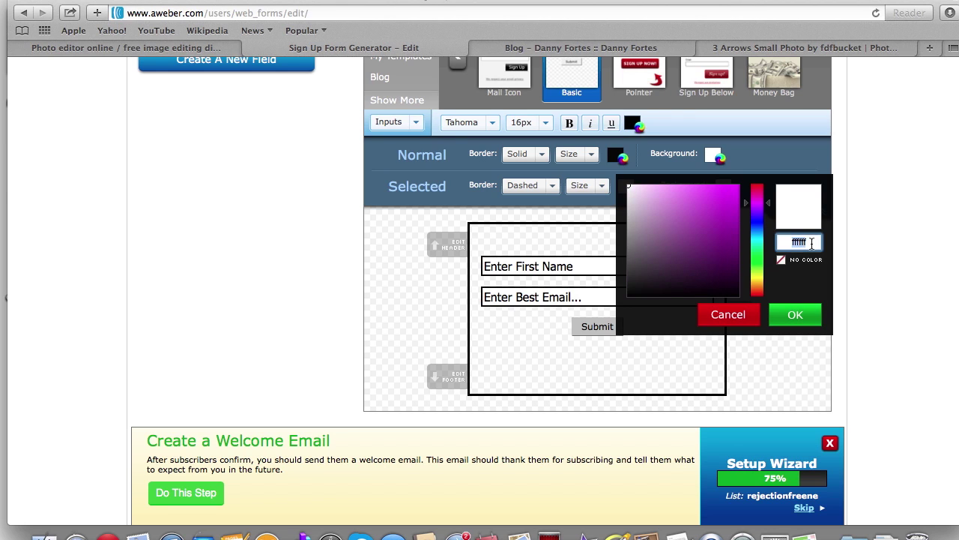
type("0")
type("4000")
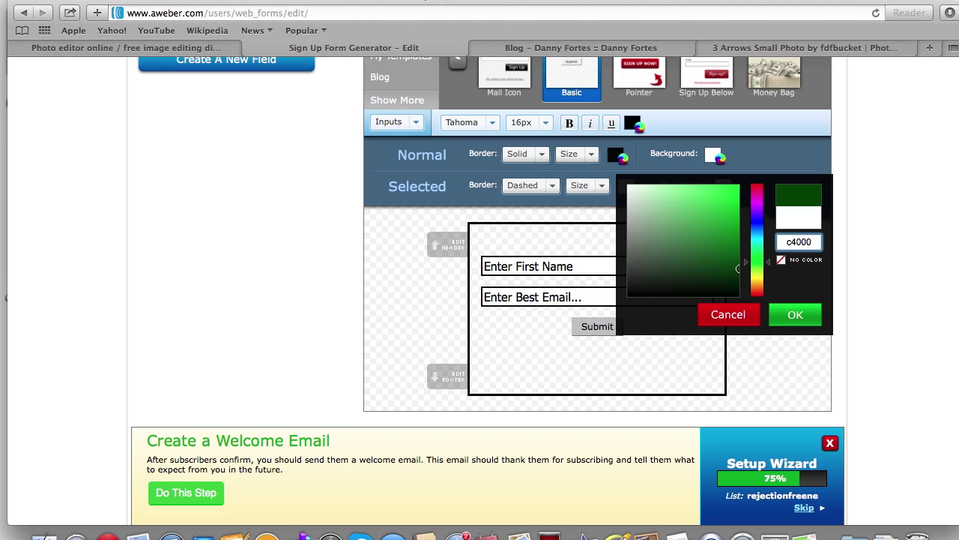
type("0")
left_click(795, 315)
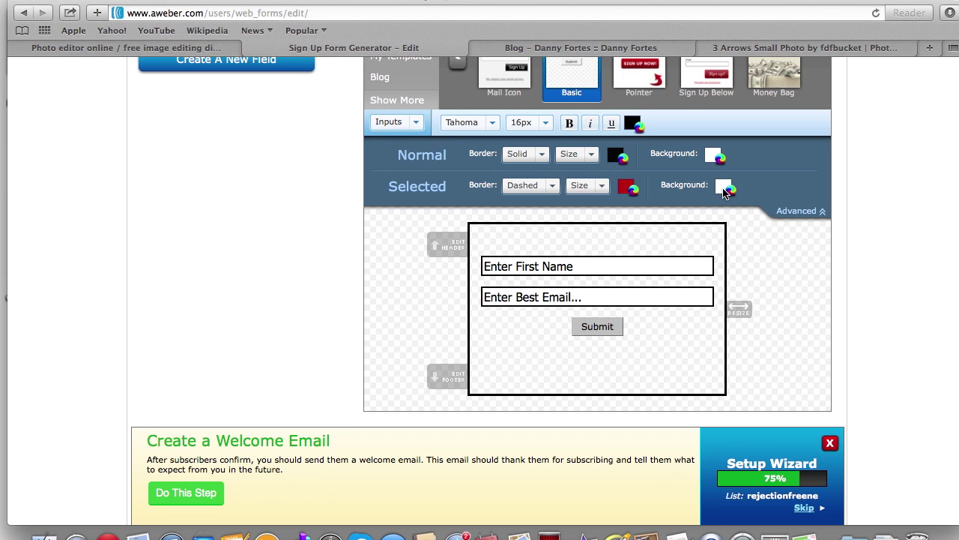
- Set the background of the inputs' Selected state to a light yellow
left_click(725, 188)
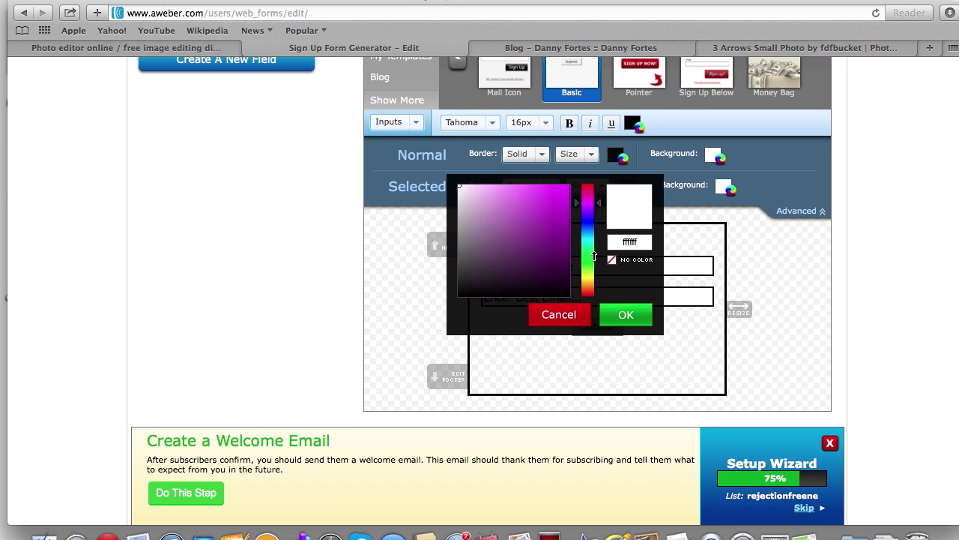
left_click(589, 280)
mouse_move(458, 185)
left_mouse_down()
mouse_move(516, 182)
mouse_move(479, 184)
left_mouse_up()
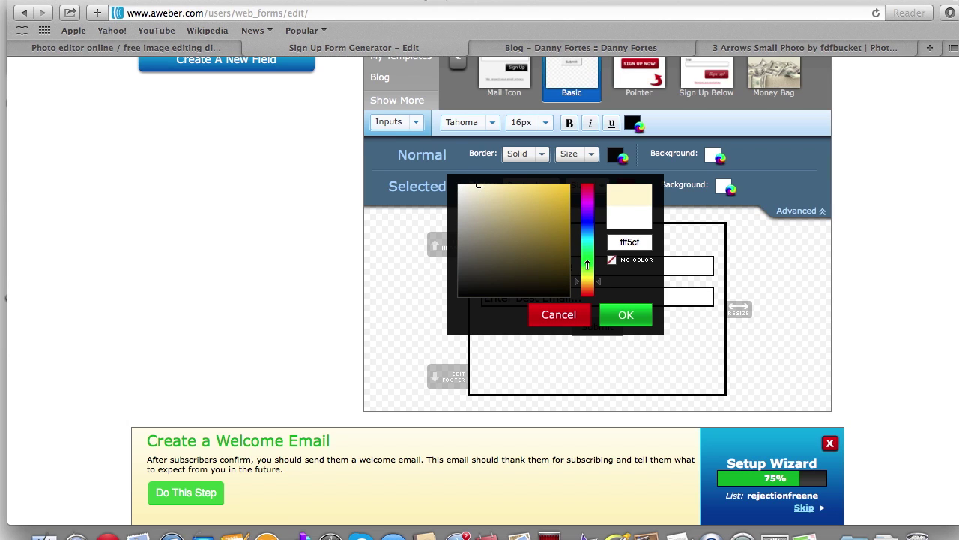
left_click_drag(599, 288, 598, 277)
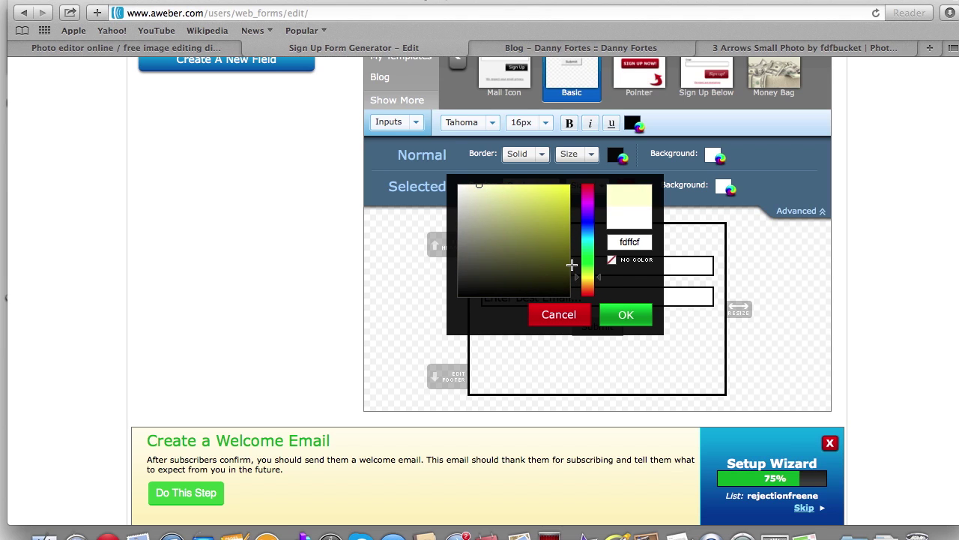
left_click_drag(513, 186, 502, 180)
left_click(635, 315)
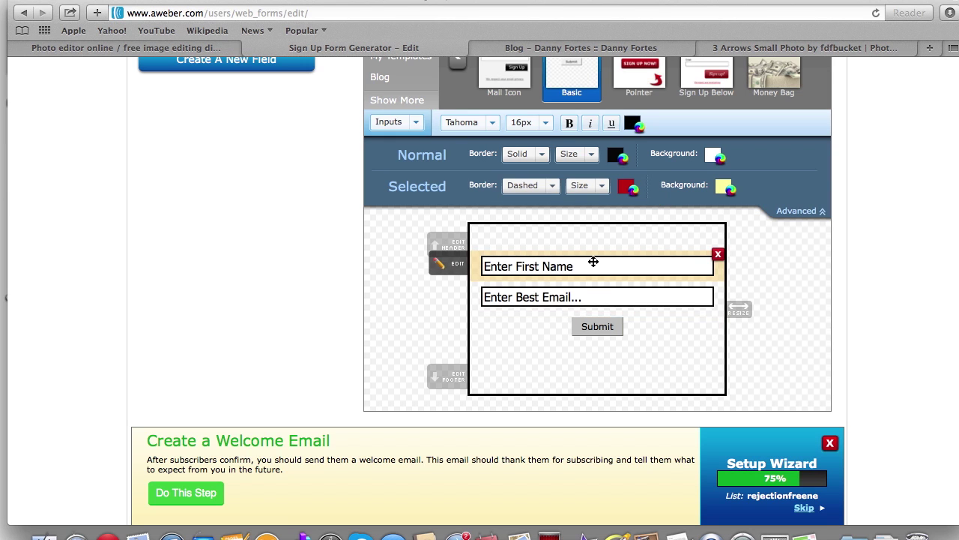
- Open the Name field's options, review its value and Remove Text When Clicked setting, and save the field
left_click(561, 272)
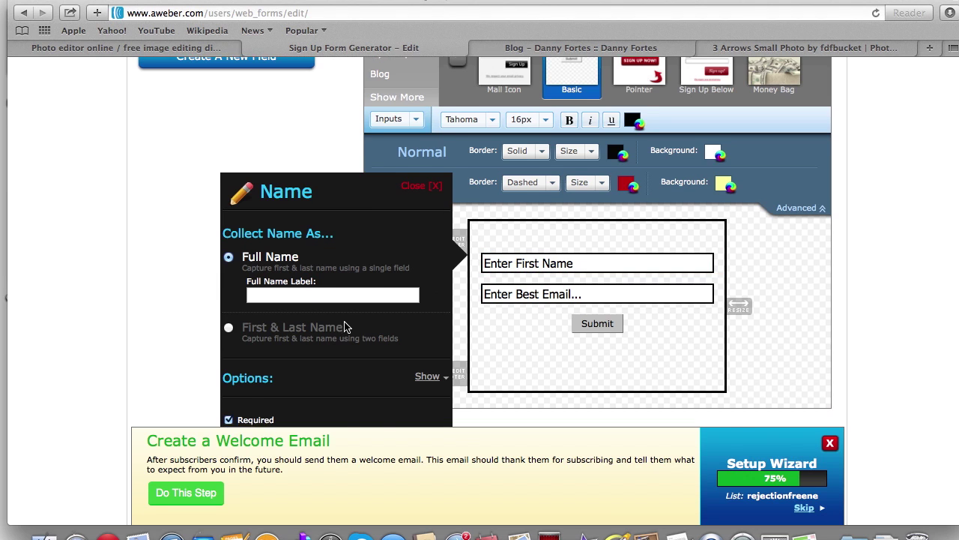
scroll(407, 325, "down", 3)
left_click(427, 298)
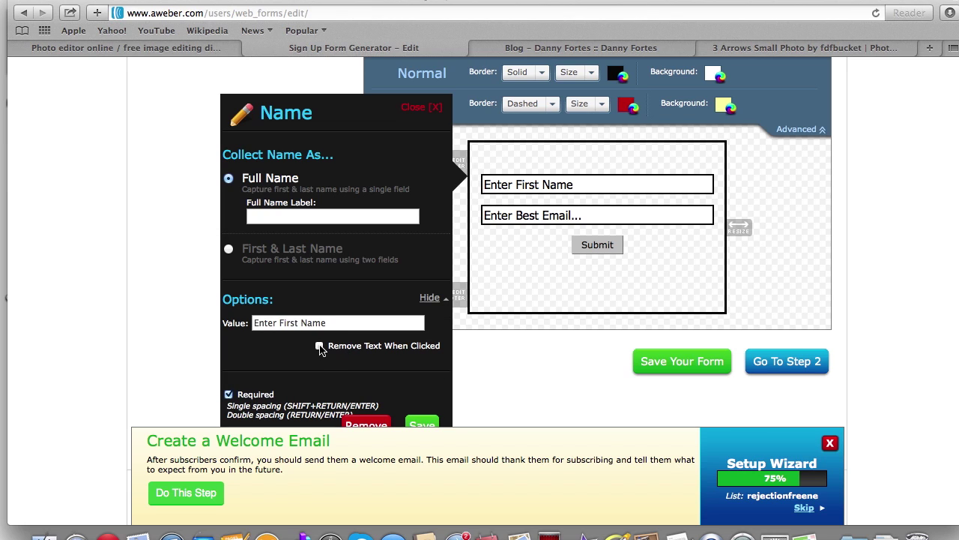
left_click(422, 425)
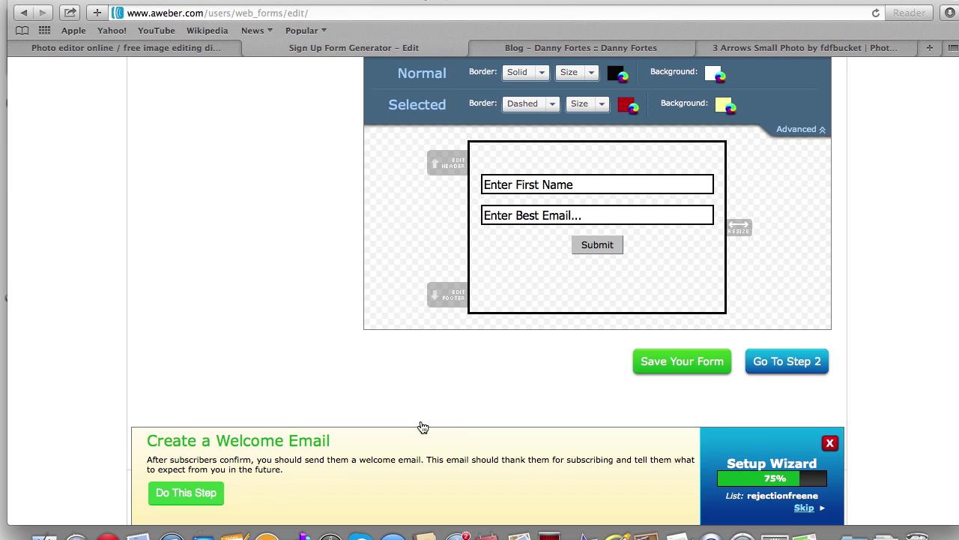
- Select the name input in the form preview to examine its Selected border and background styling
left_click(551, 186)
left_click(597, 189)
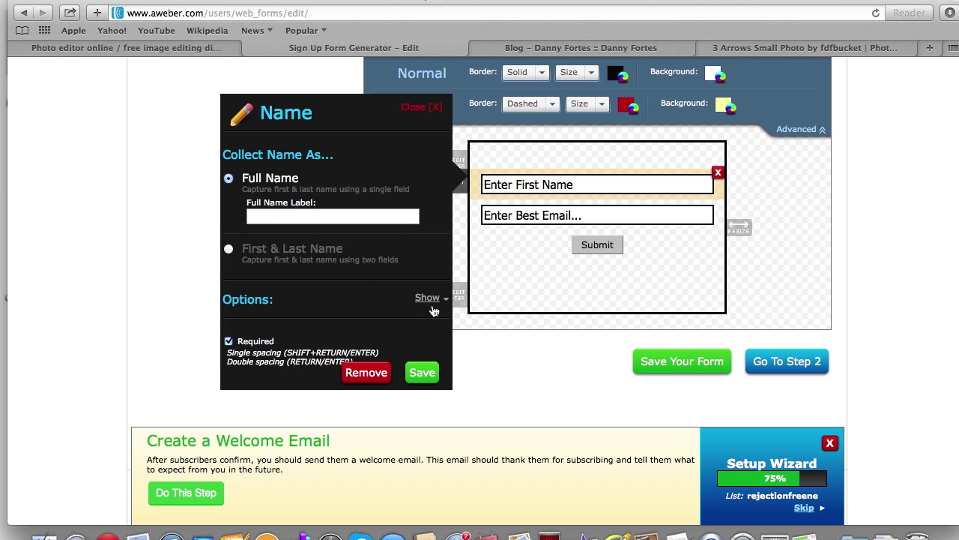
scroll(535, 146, "down", 1)
left_click(541, 144)
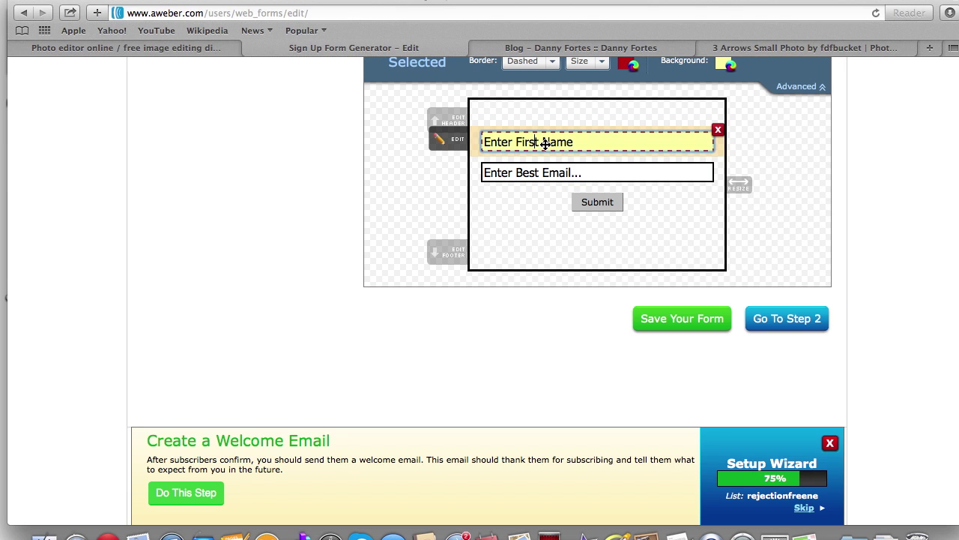
left_click(545, 144)
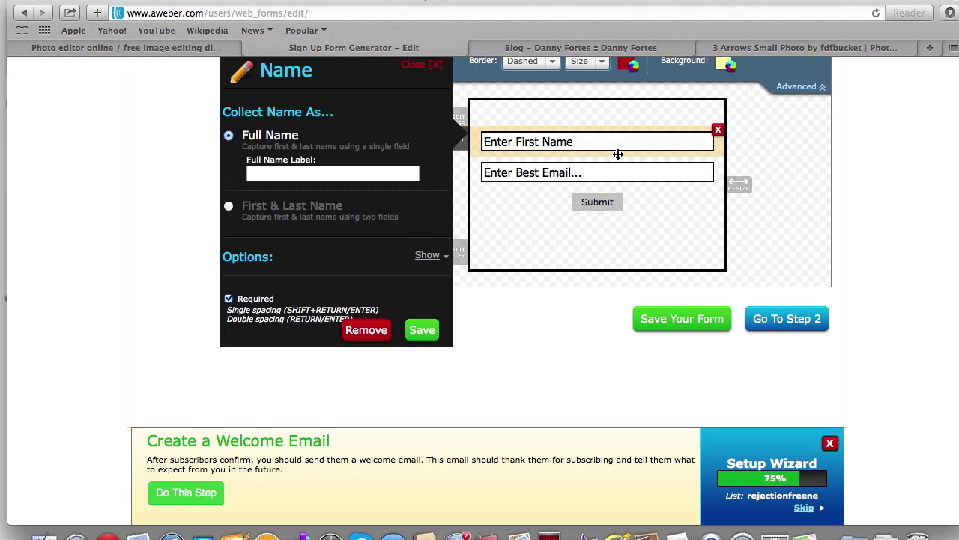
- Close the Name field's options and preview the Selected border and background on the name input again
left_click(431, 68)
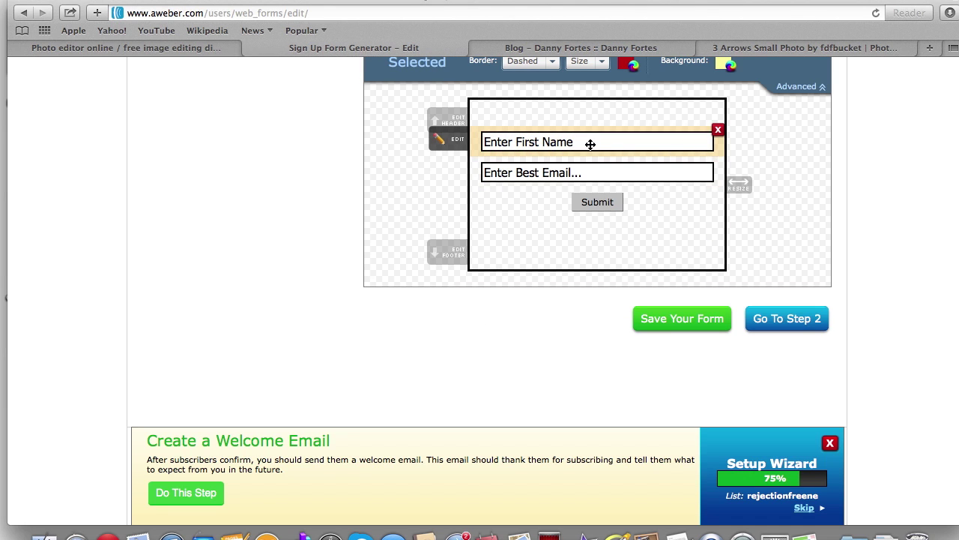
left_click(592, 144)
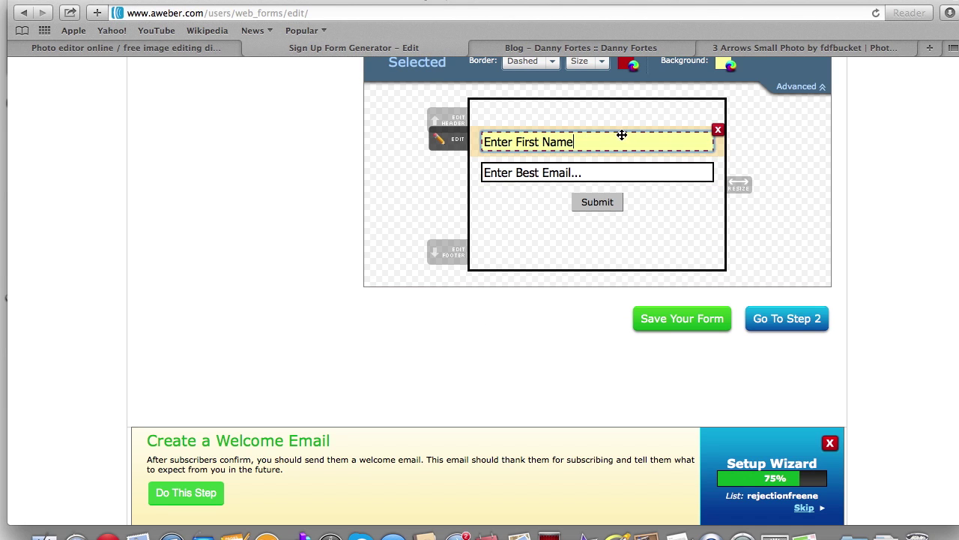
left_click(622, 138)
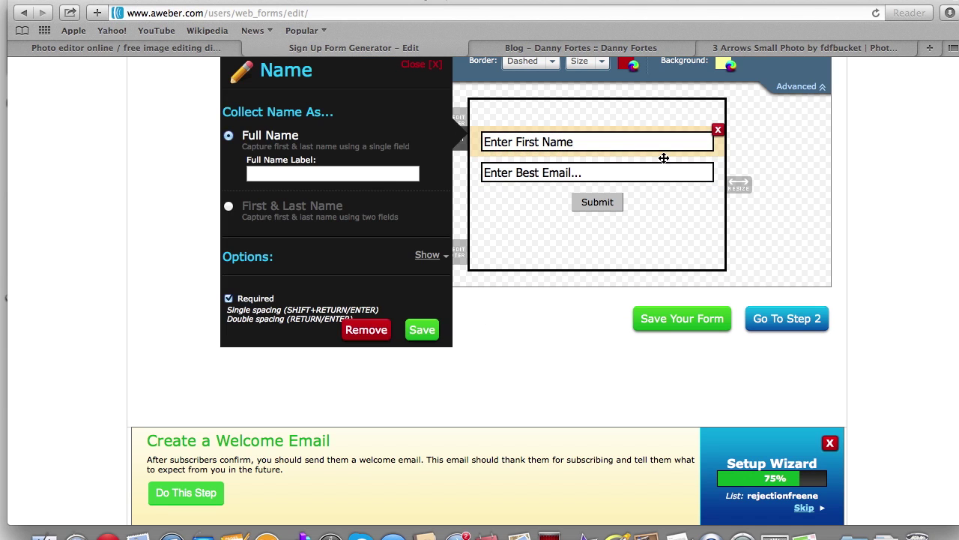
left_click(413, 336)
- Set the border size of the inputs' Selected state to 3px and check the name input in the form preview
scroll(488, 185, "up", 3)
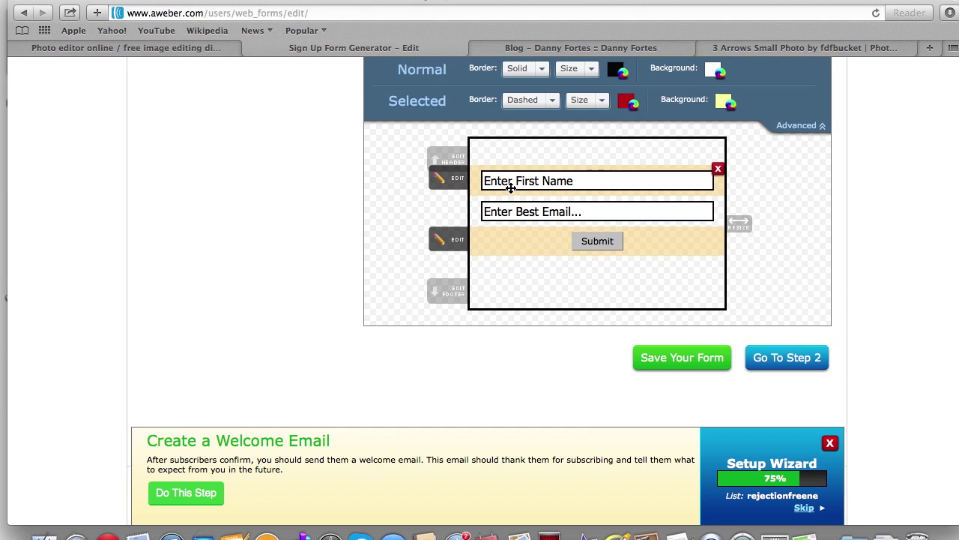
left_click(592, 147)
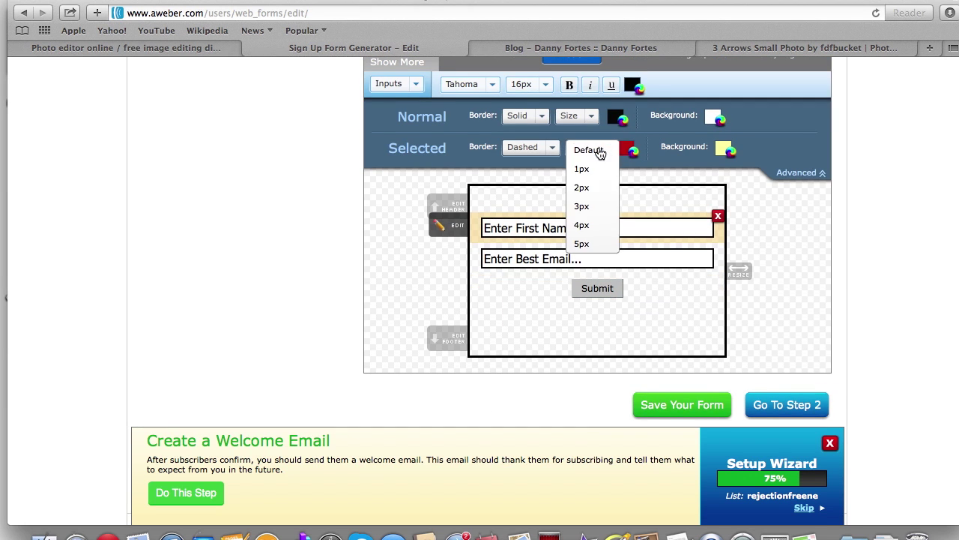
left_click(589, 206)
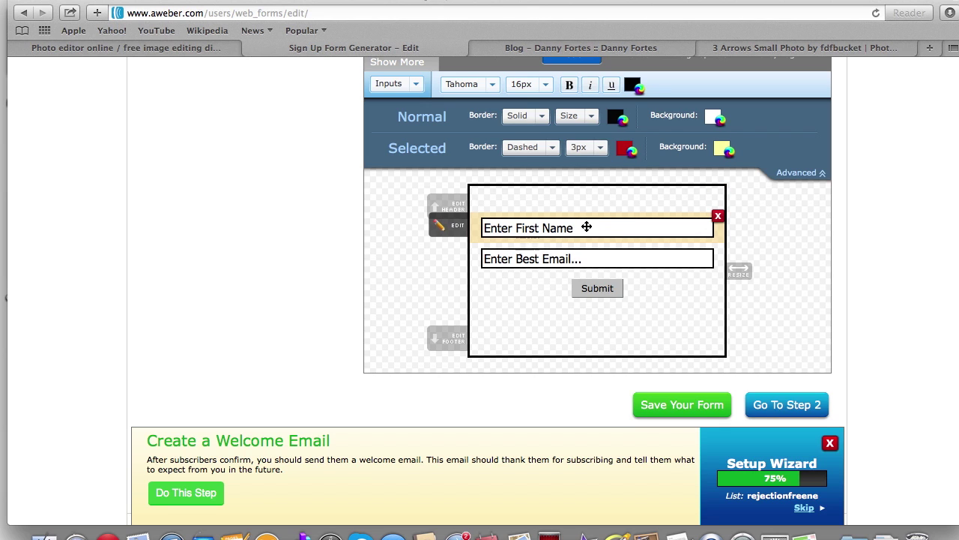
left_click(587, 227)
double_click(587, 227)
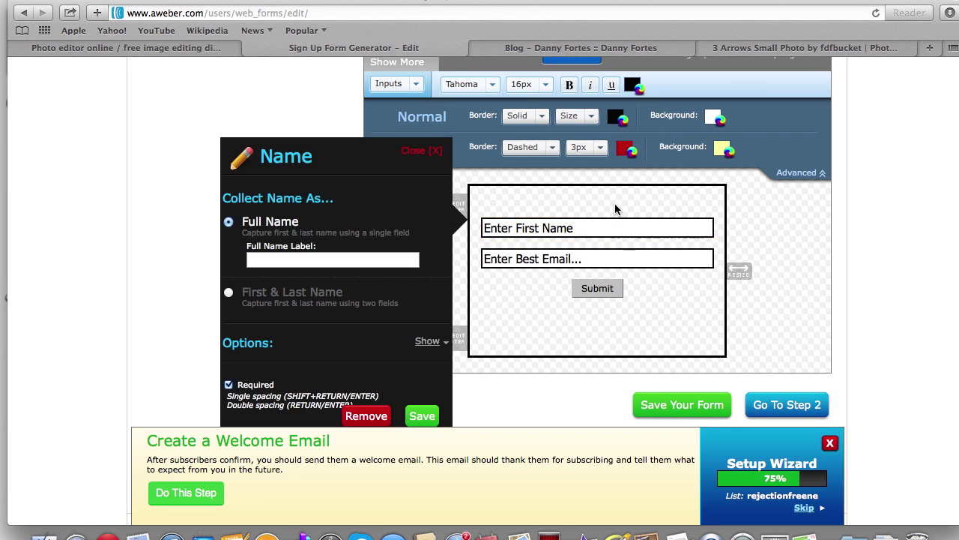
left_click(425, 150)
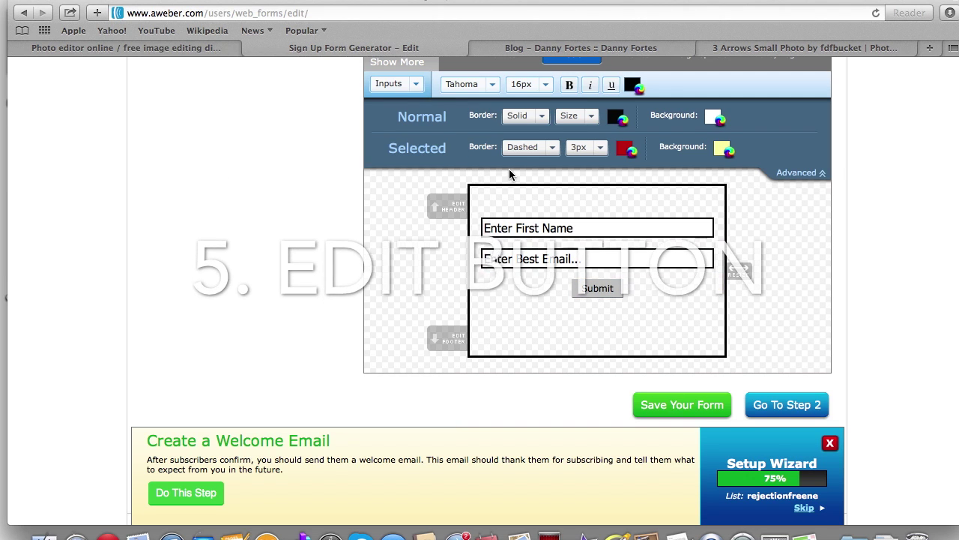
- Switch the styling target to Submit Button, change the form button's text to "Sign up" and save it
left_click(415, 84)
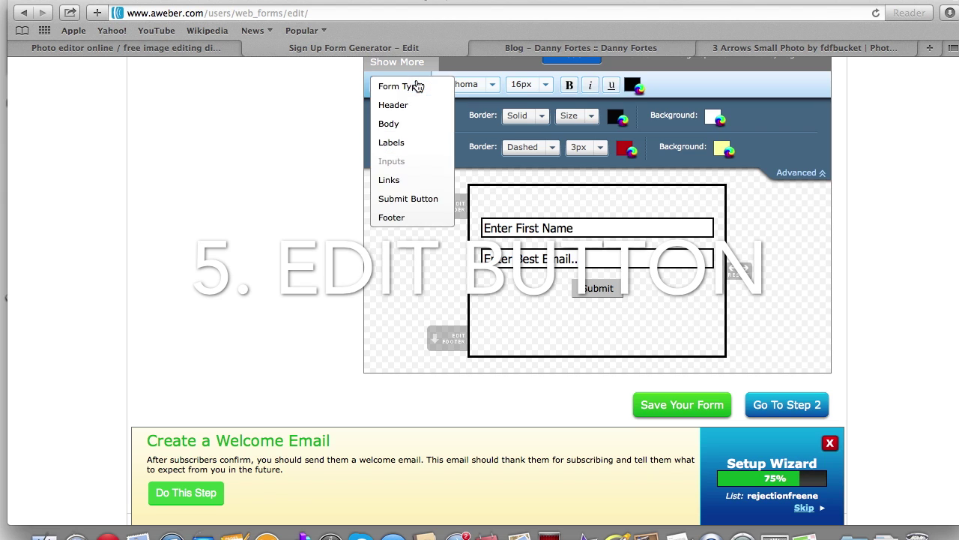
left_click(420, 199)
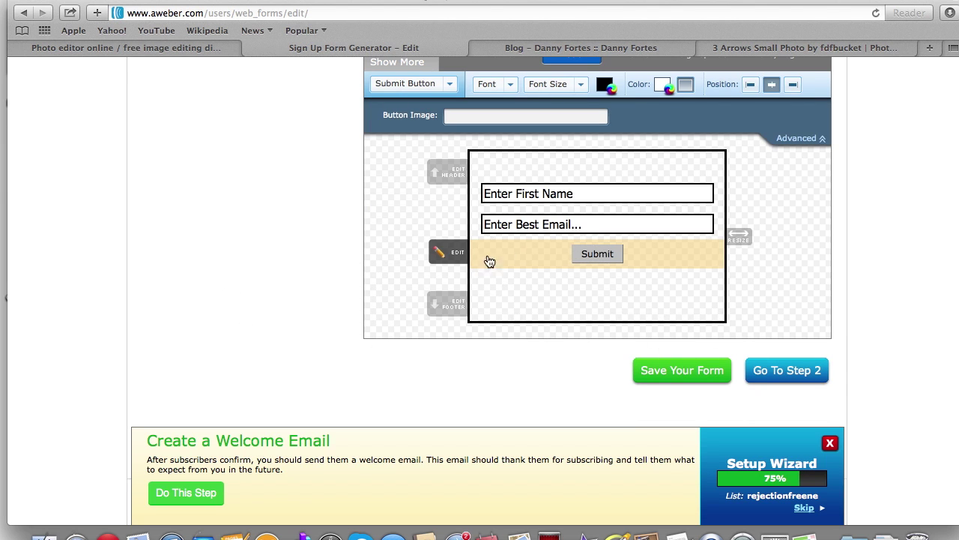
left_click(450, 252)
left_click(323, 229)
double_click(323, 229)
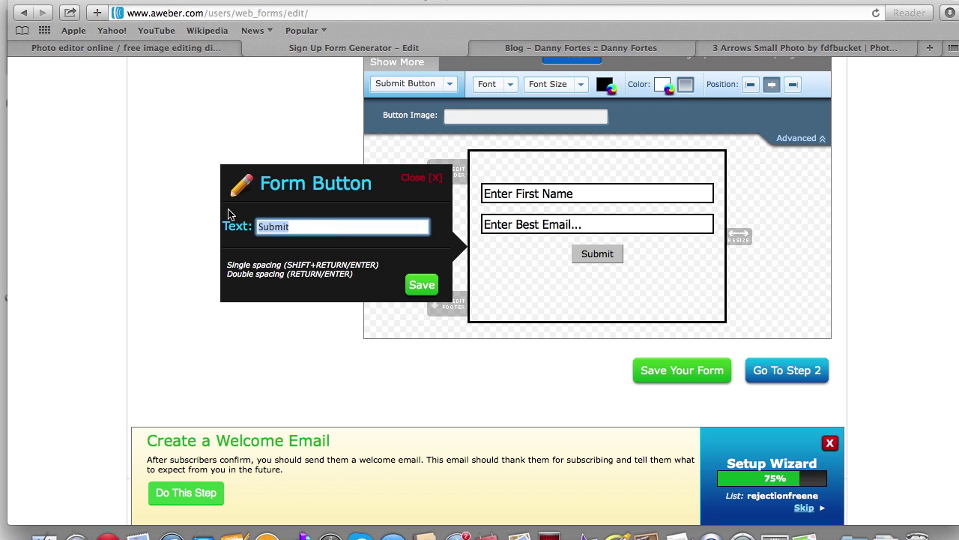
type("Sign")
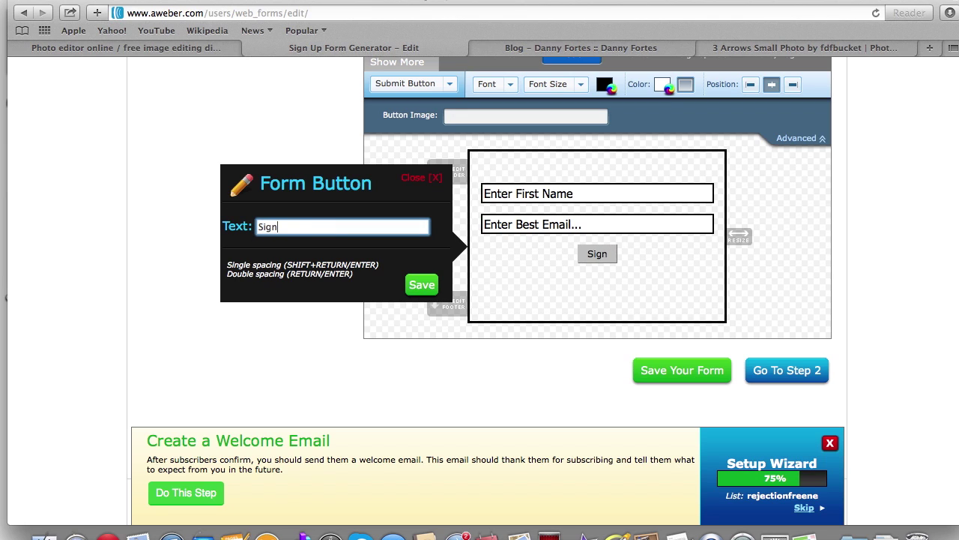
type(" up")
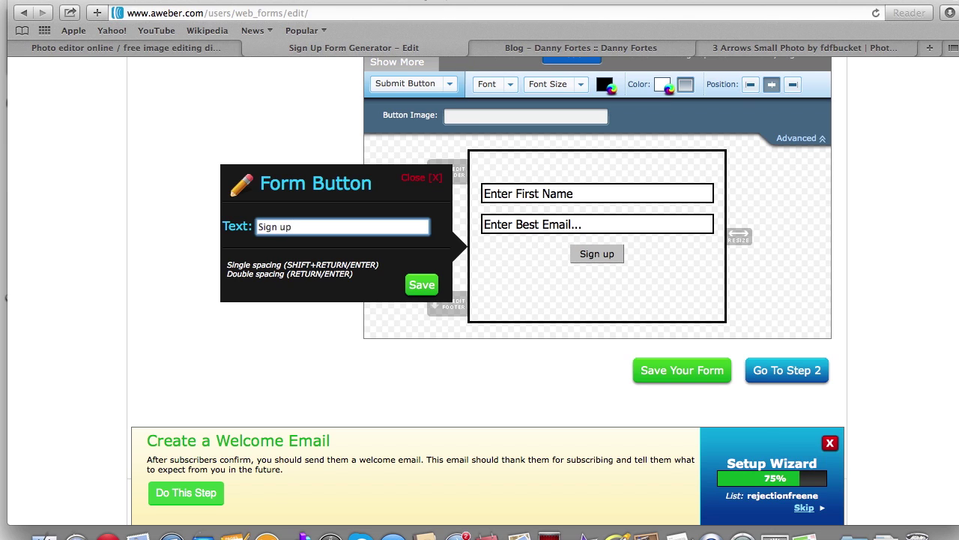
left_click(422, 284)
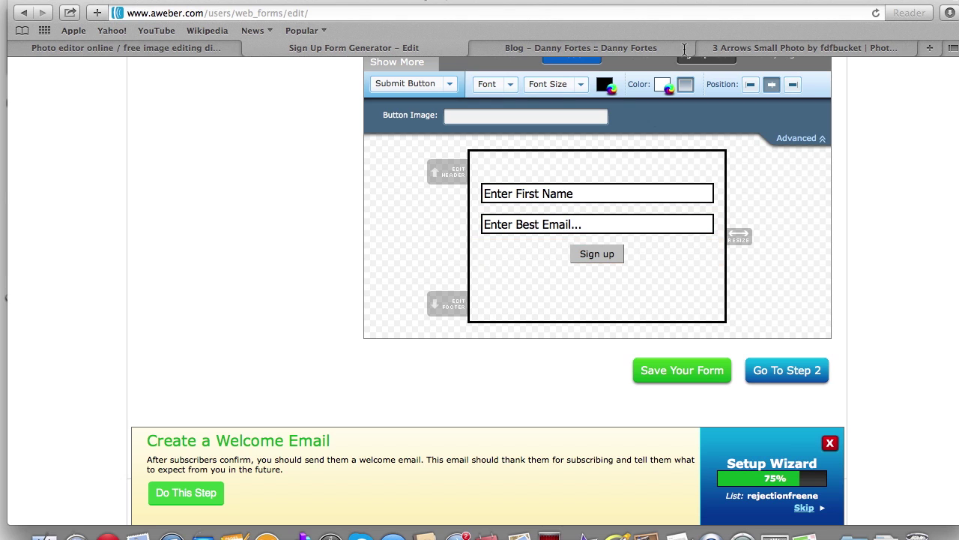
- Look at the 3 Arrows Small photo page and the blog's sidebar graphics, and return to the form editor
left_click(766, 50)
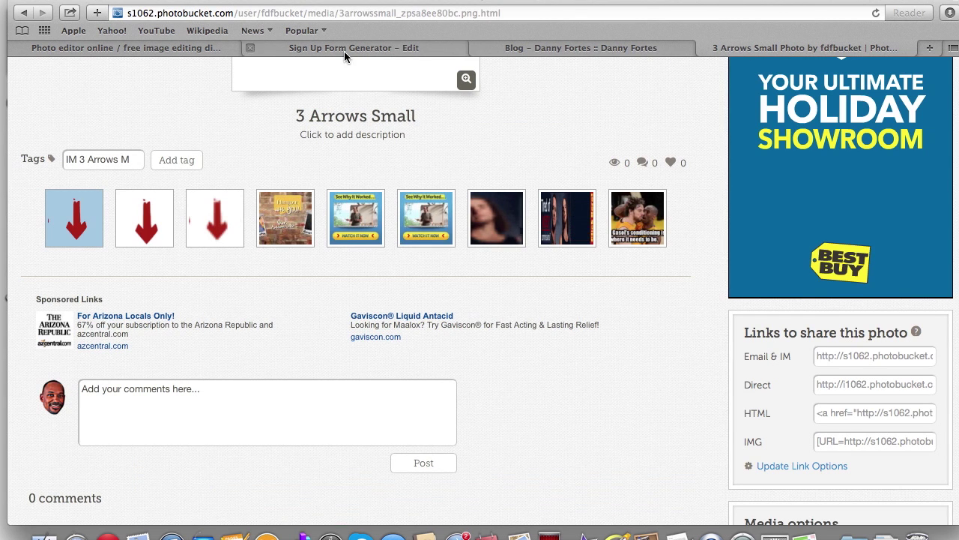
left_click(380, 48)
left_click(549, 50)
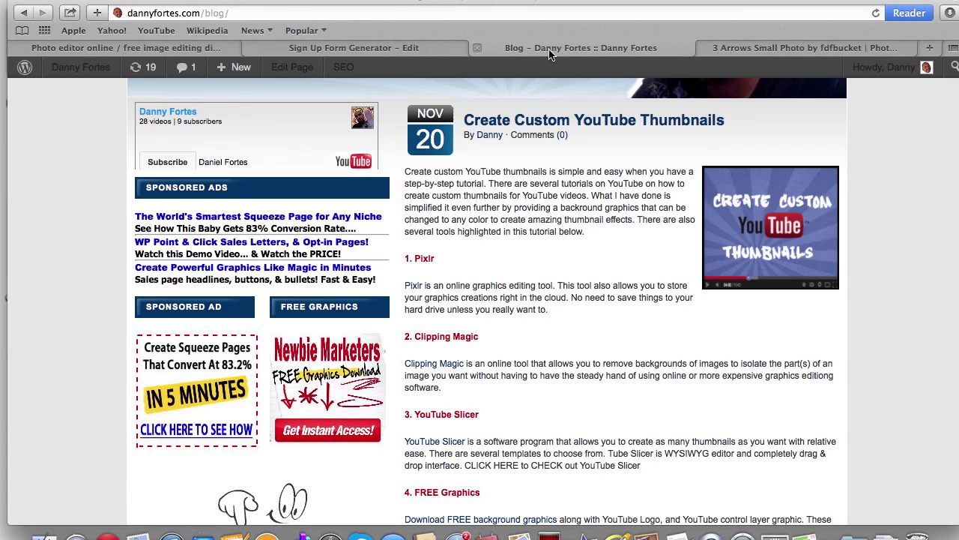
left_click(412, 48)
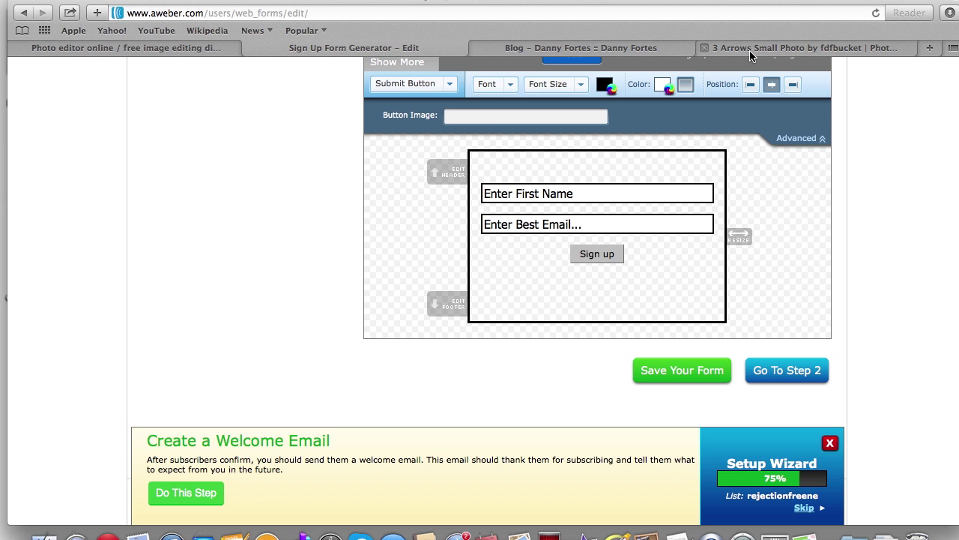
- Add an image element to the form and place its placeholder above the name field
mouse_move(597, 184)
scroll(638, 146, "down", 1)
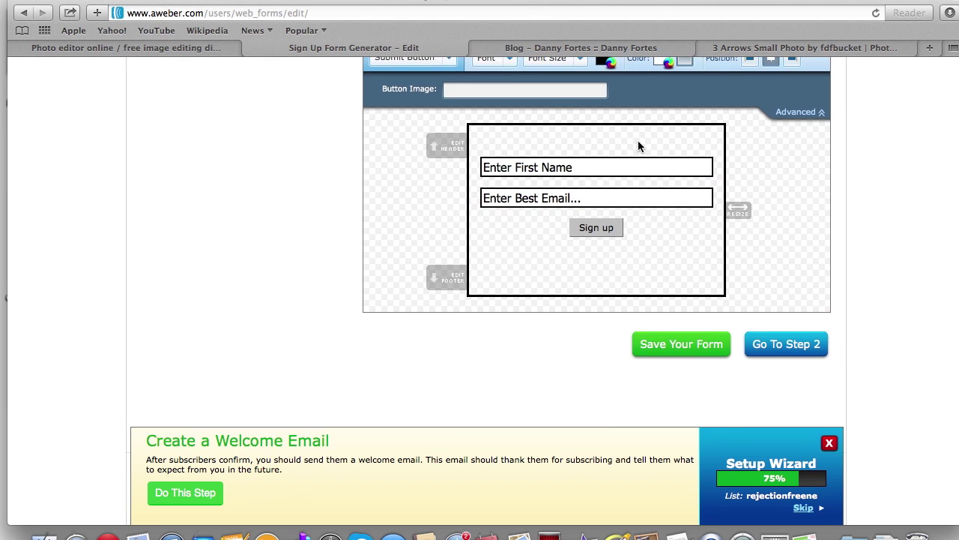
scroll(638, 146, "up", 3)
scroll(613, 270, "up", 1)
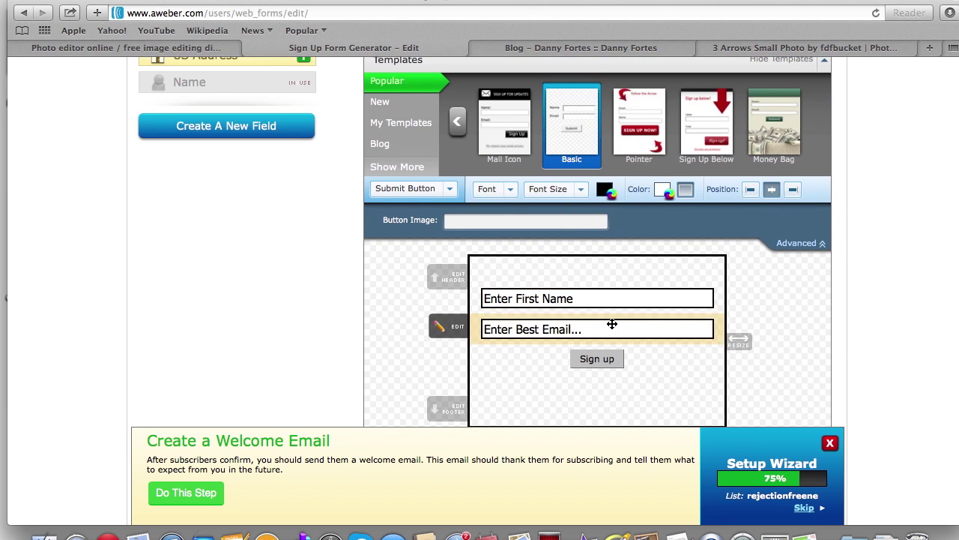
scroll(612, 324, "down", 2)
scroll(612, 322, "up", 2)
scroll(612, 323, "up", 1)
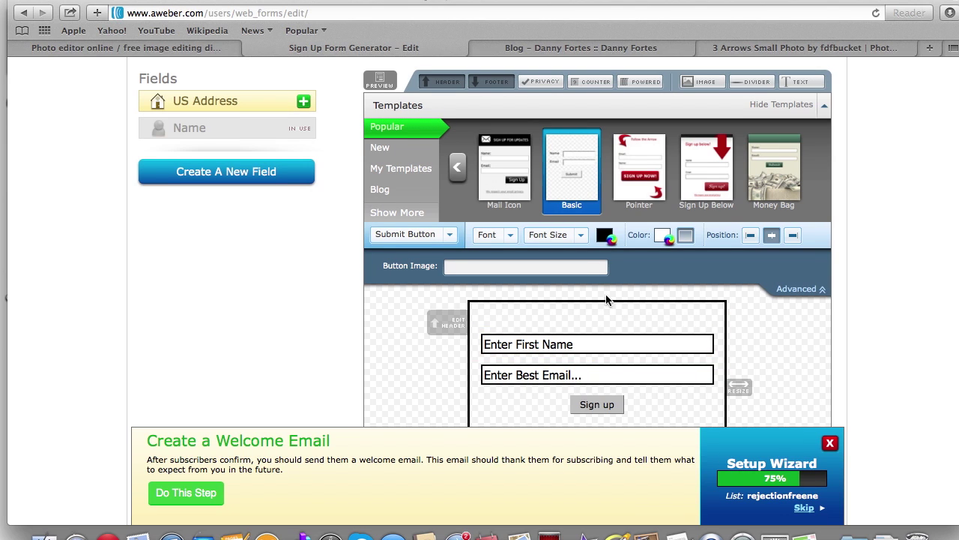
scroll(606, 298, "down", 1)
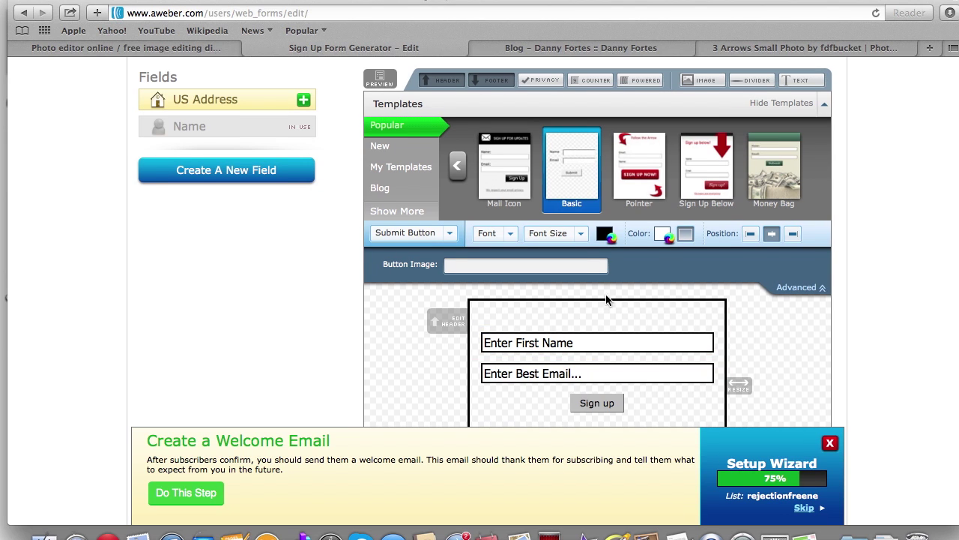
left_click(693, 79)
scroll(495, 330, "down", 2)
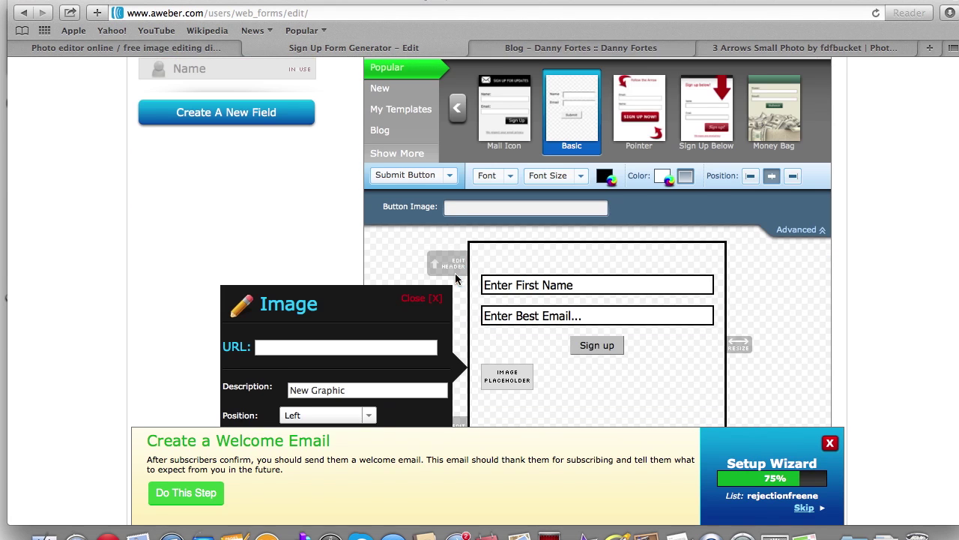
scroll(549, 398, "down", 3)
scroll(551, 401, "up", 2)
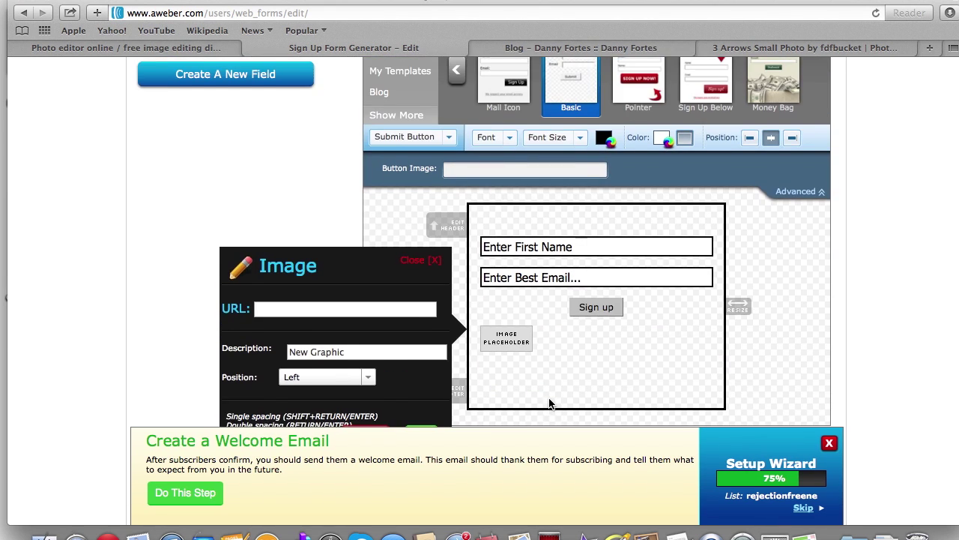
left_click_drag(566, 336, 569, 251)
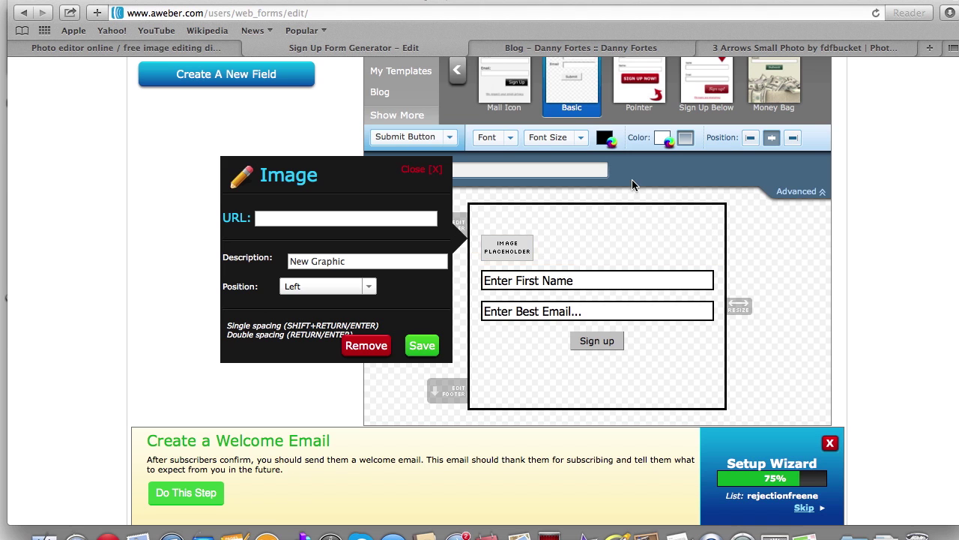
- Copy the direct link of the 3 Arrows Small photo from Photobucket and paste it as the image element's URL
left_click(765, 50)
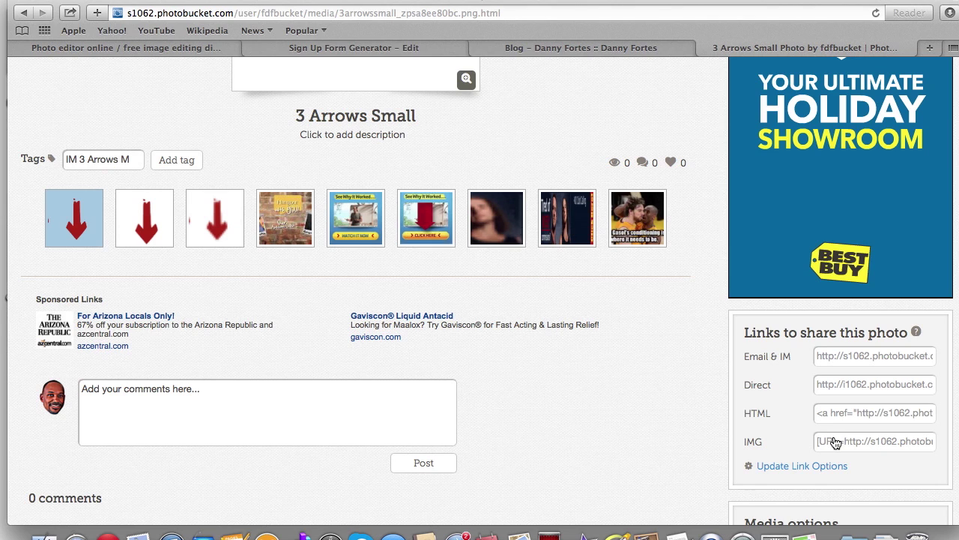
left_click(833, 388)
left_click(337, 48)
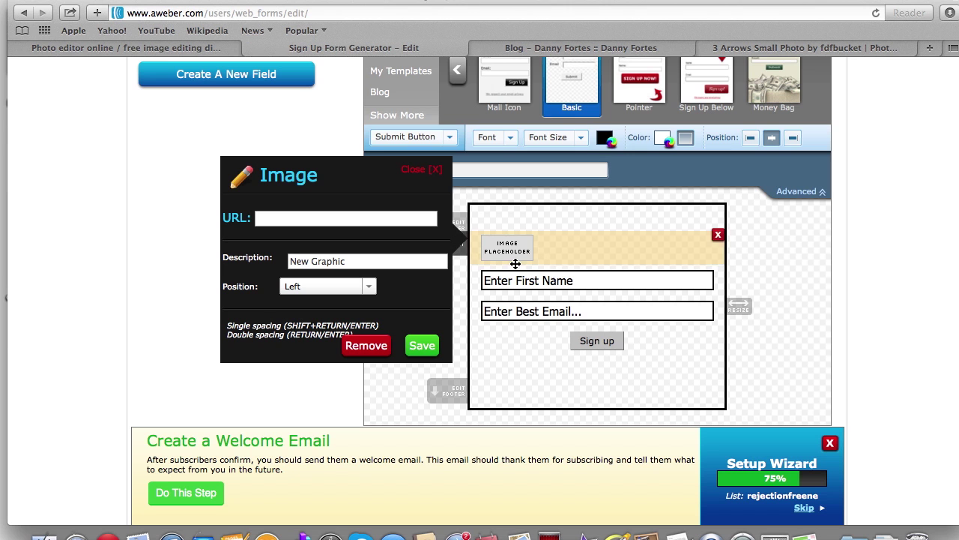
left_click(352, 213)
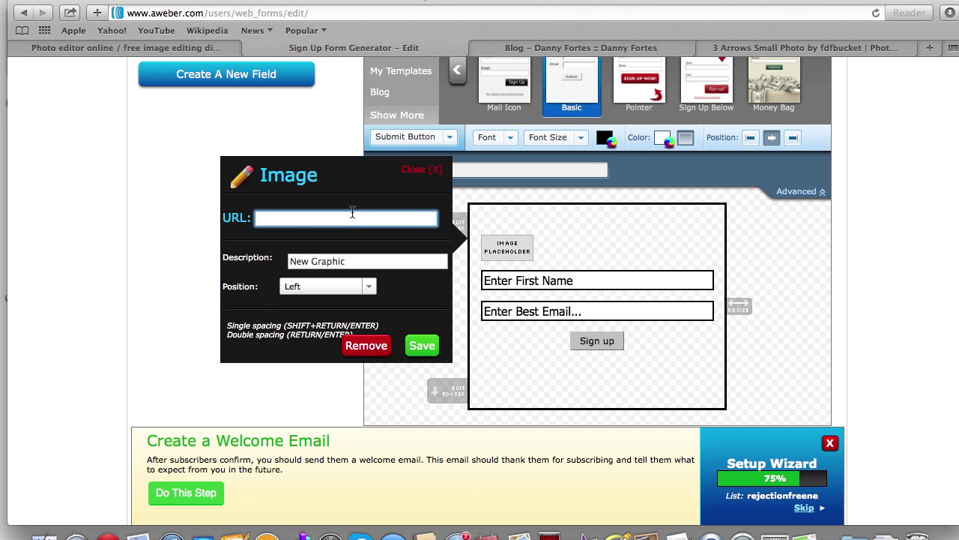
key("super+v")
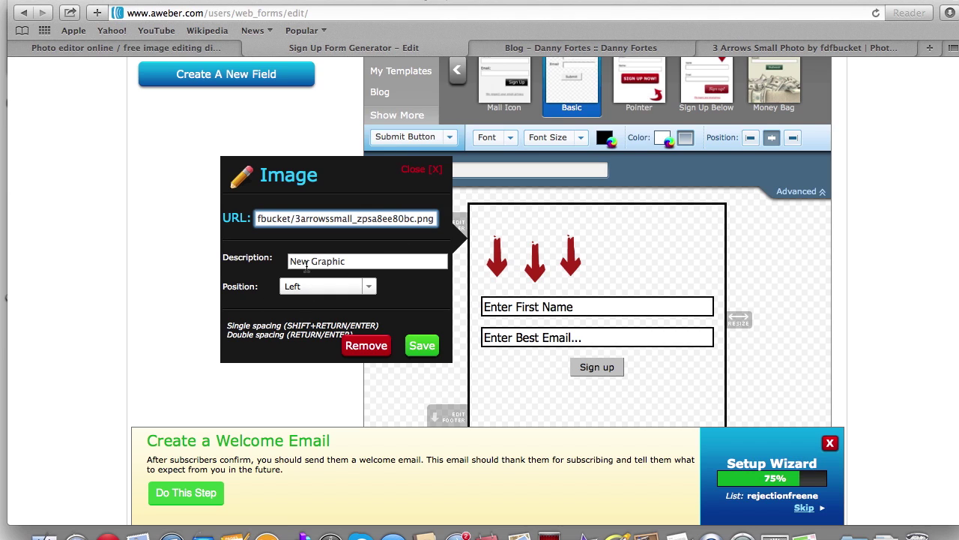
- Set the arrows image's position to Center and save the image element
left_click(371, 288)
left_click(311, 313)
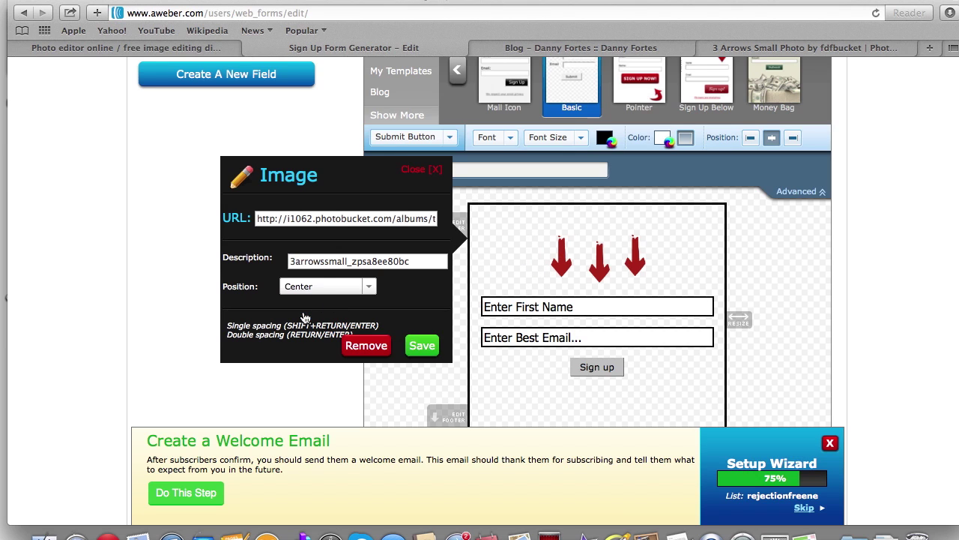
left_click(424, 349)
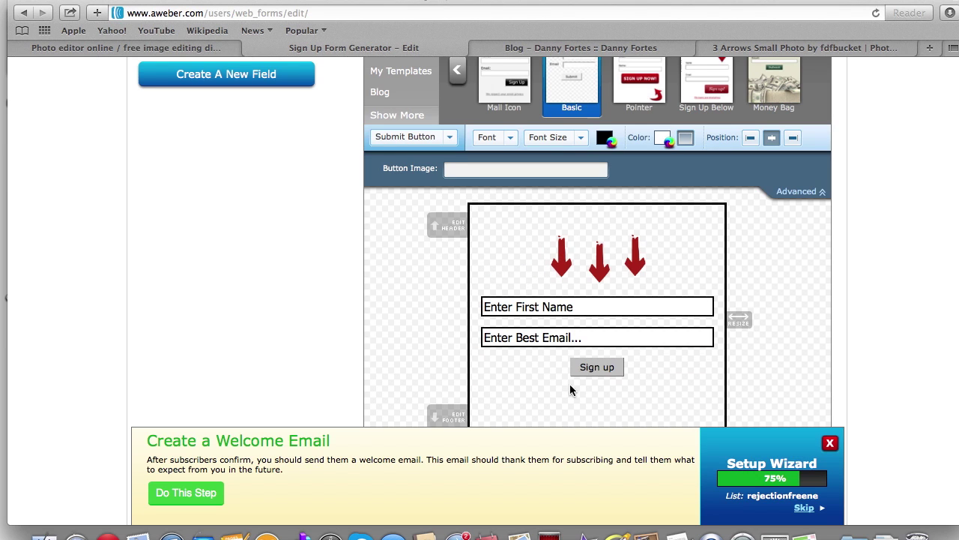
- Add a text element above the arrows image reading "FREE: Tutorial Shows How to Customize AWeber Forms... Even if Your a NOOB!"
scroll(571, 379, "down", 1)
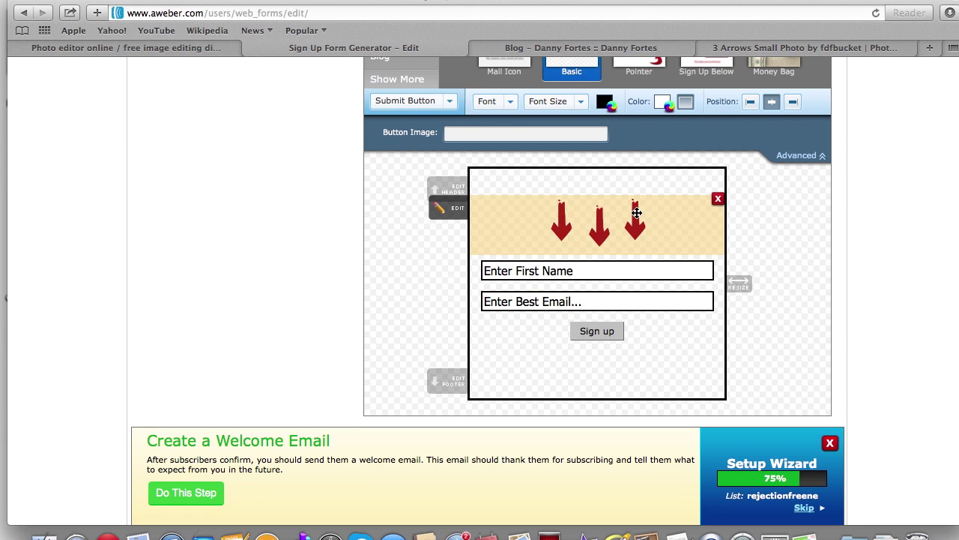
scroll(637, 213, "down", 1)
scroll(637, 213, "up", 5)
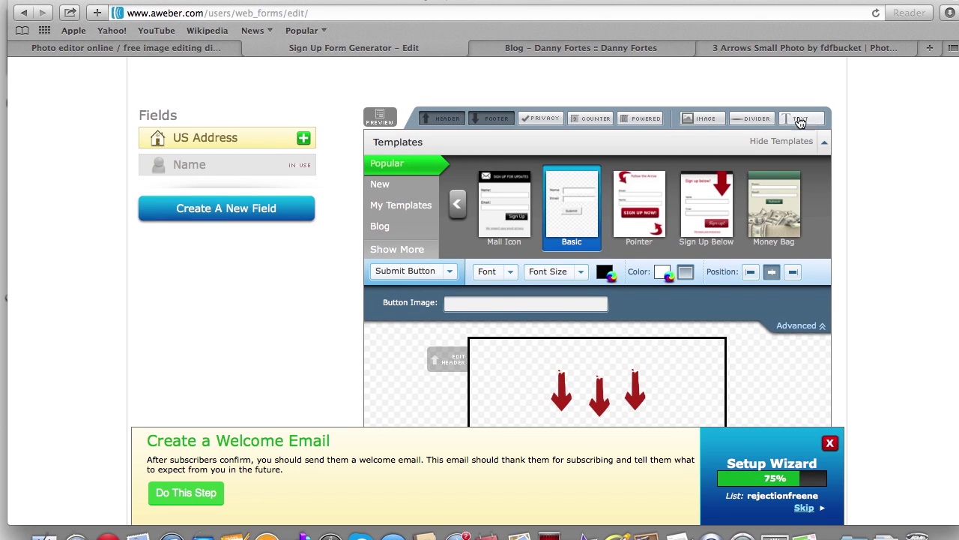
scroll(328, 251, "down", 5)
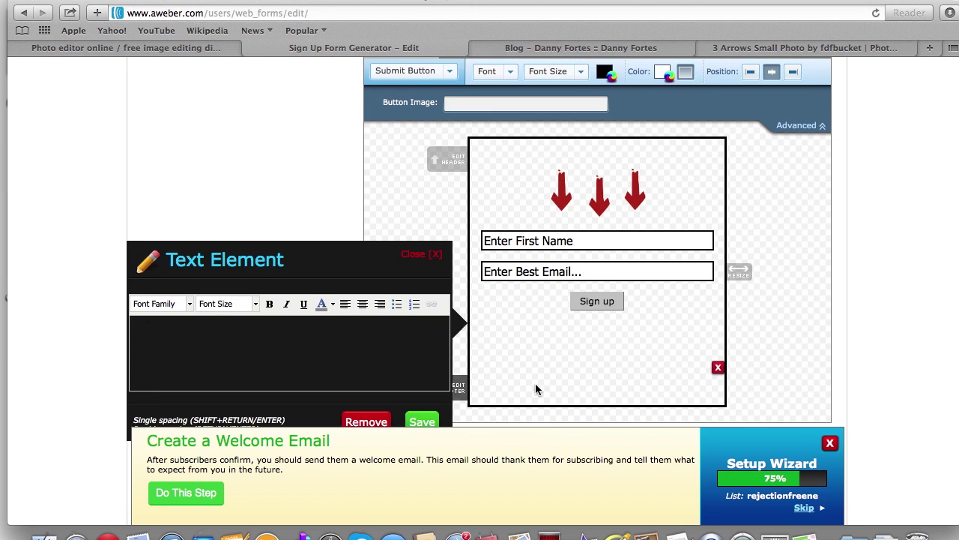
left_click_drag(536, 326, 532, 160)
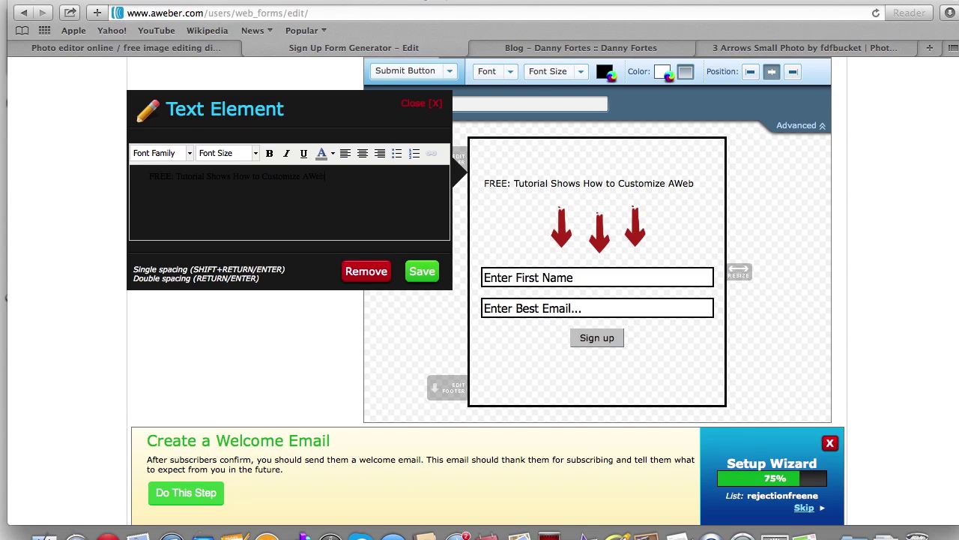
type("orms... Even if Your a N")
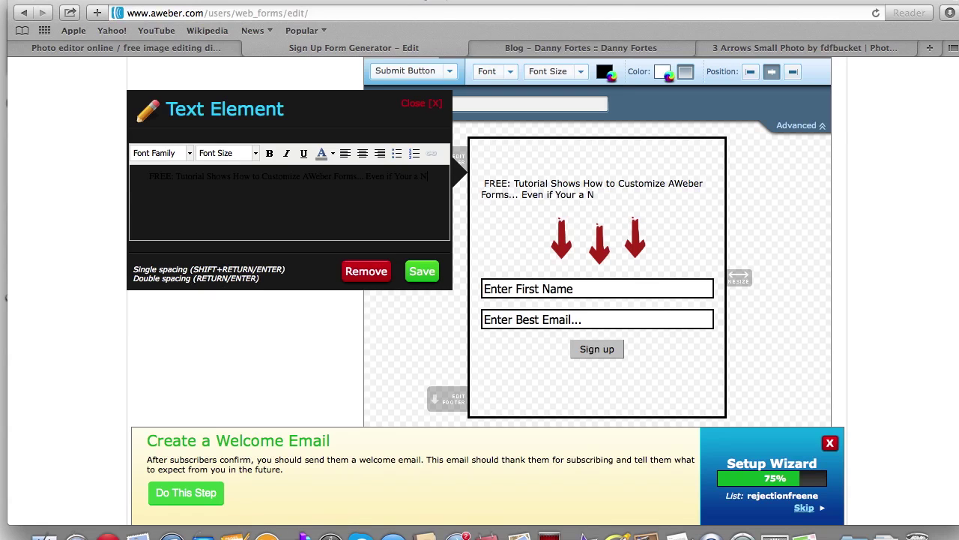
type("!")
- Set the headline text up to "Your a" to 18px and center the headline
left_click_drag(431, 176, 106, 176)
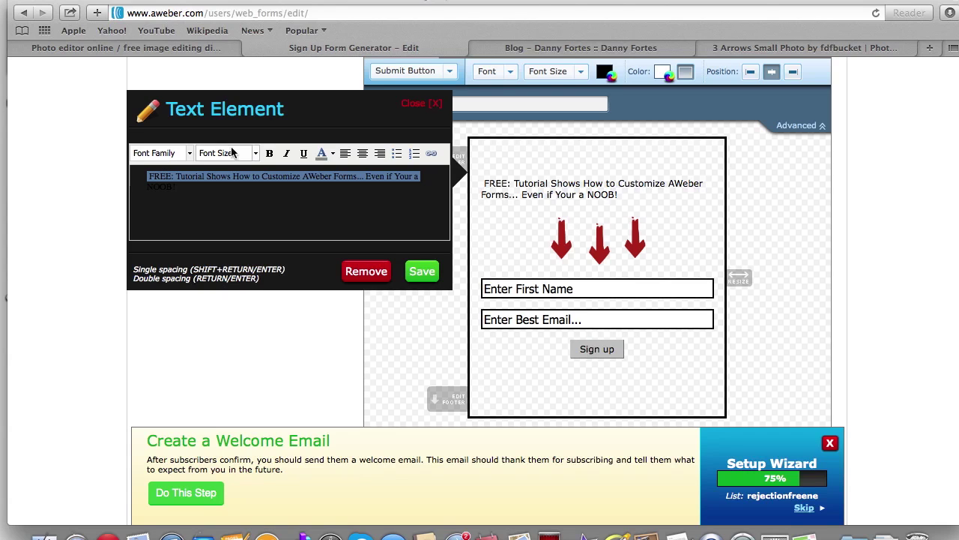
left_click(255, 154)
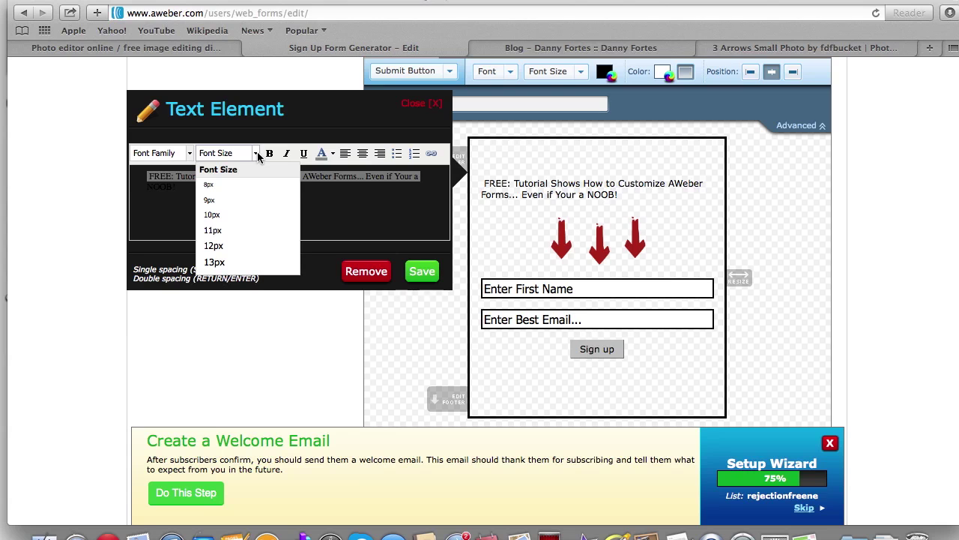
scroll(251, 217, "down", 2)
scroll(250, 220, "down", 3)
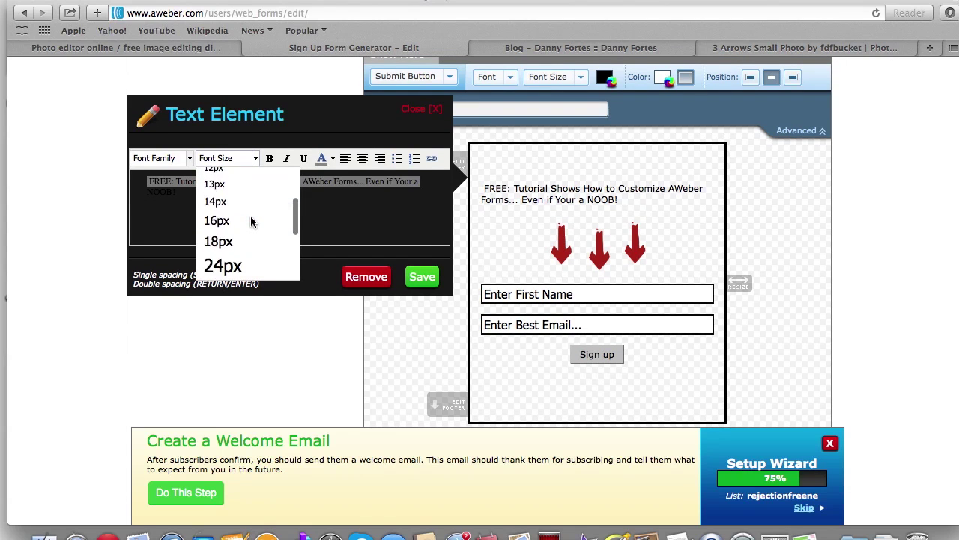
left_click(238, 219)
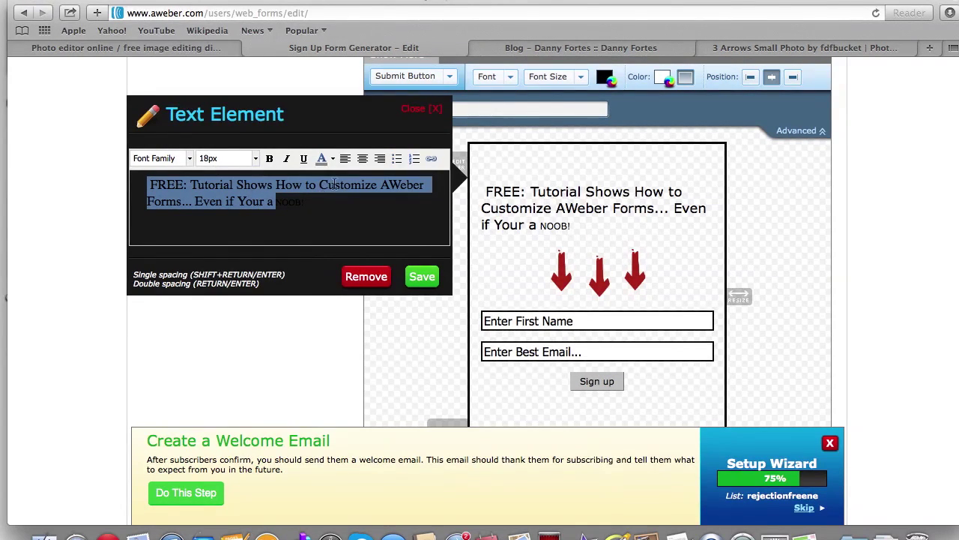
left_click(362, 159)
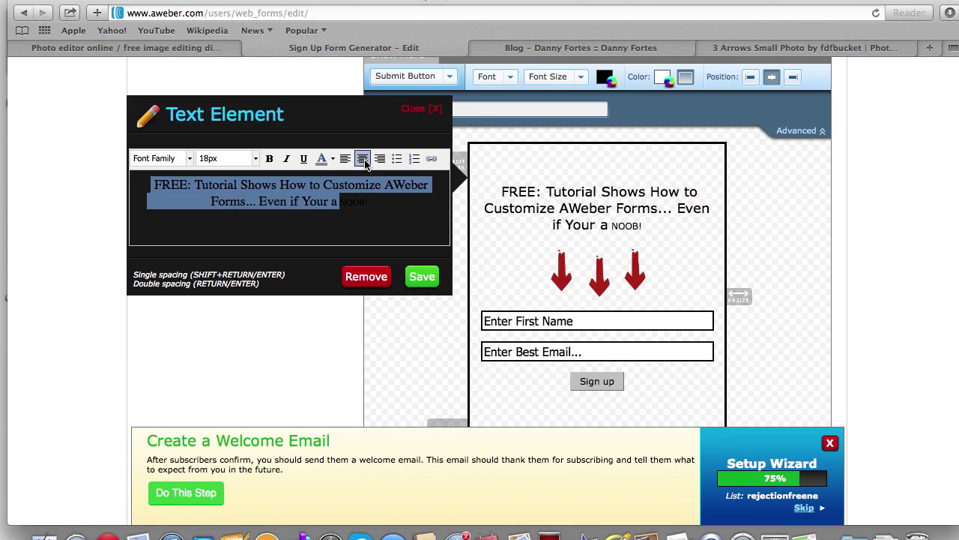
- Set the font size of the headline's last word, "NOOB!", to 18px
left_click(341, 189)
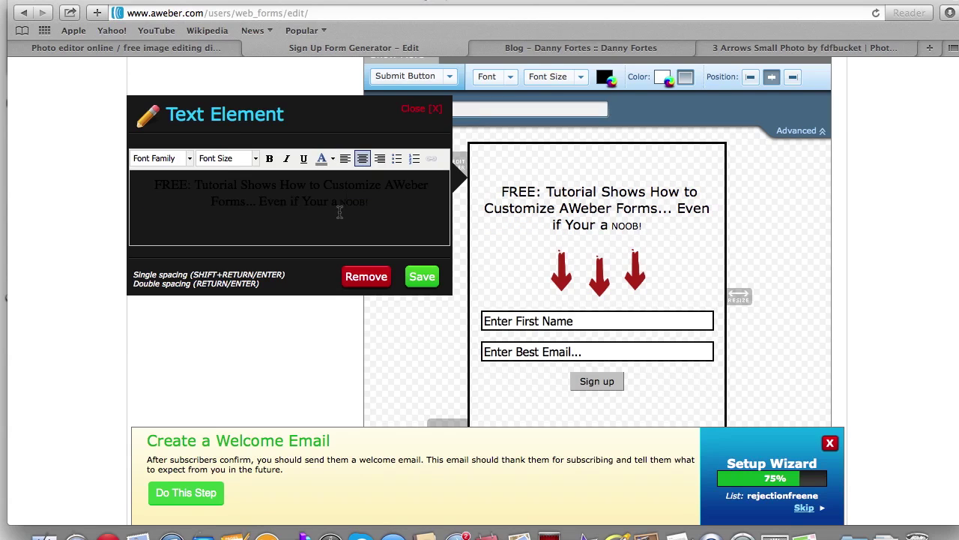
left_click_drag(339, 207, 401, 210)
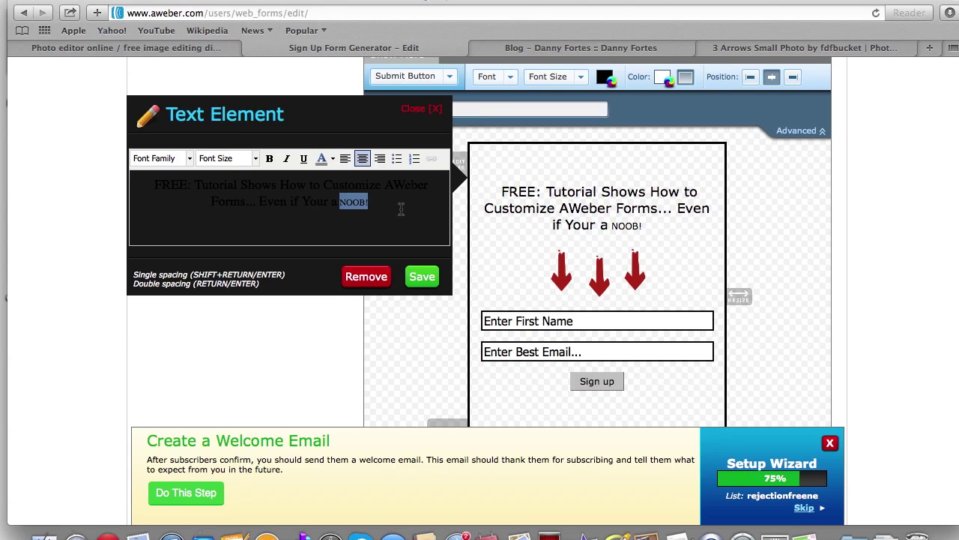
left_click(256, 159)
left_click(244, 224)
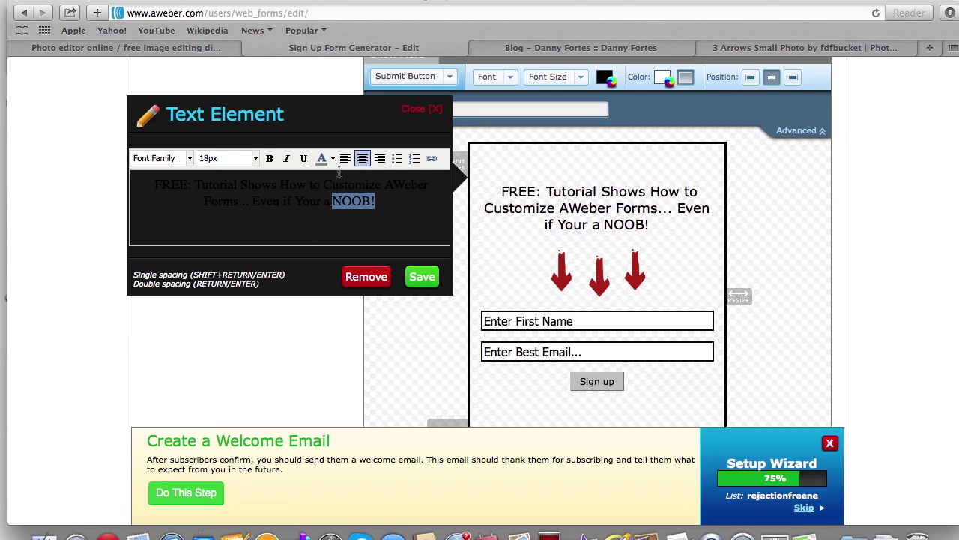
- Apply the Tahoma font to the word "NOOB!" and to the whole headline
left_click(189, 159)
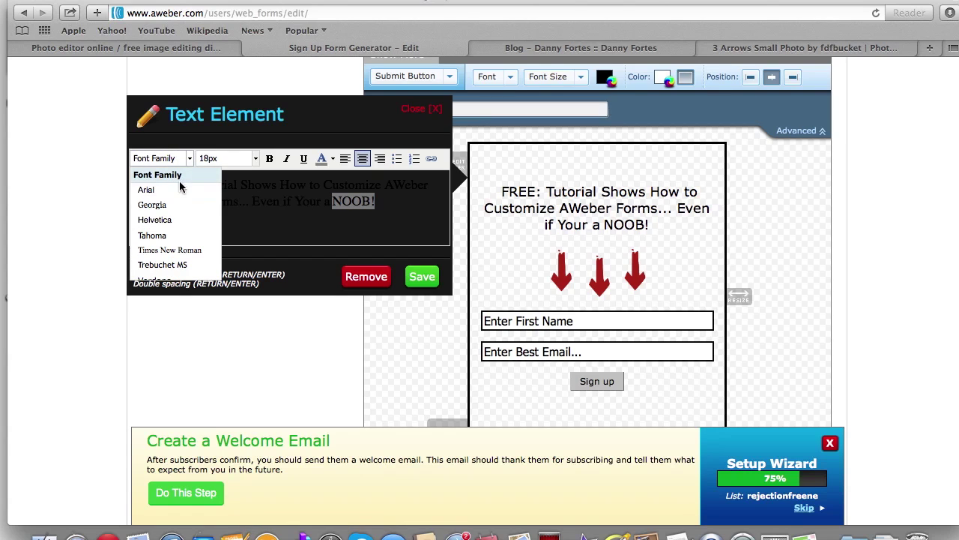
left_click(178, 237)
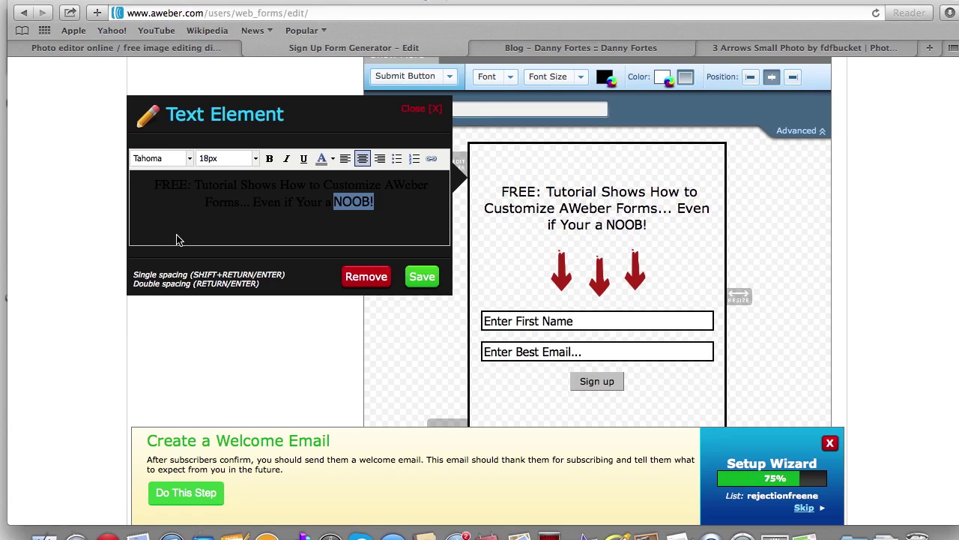
left_click(179, 238)
left_click_drag(414, 206, 150, 180)
left_click(192, 161)
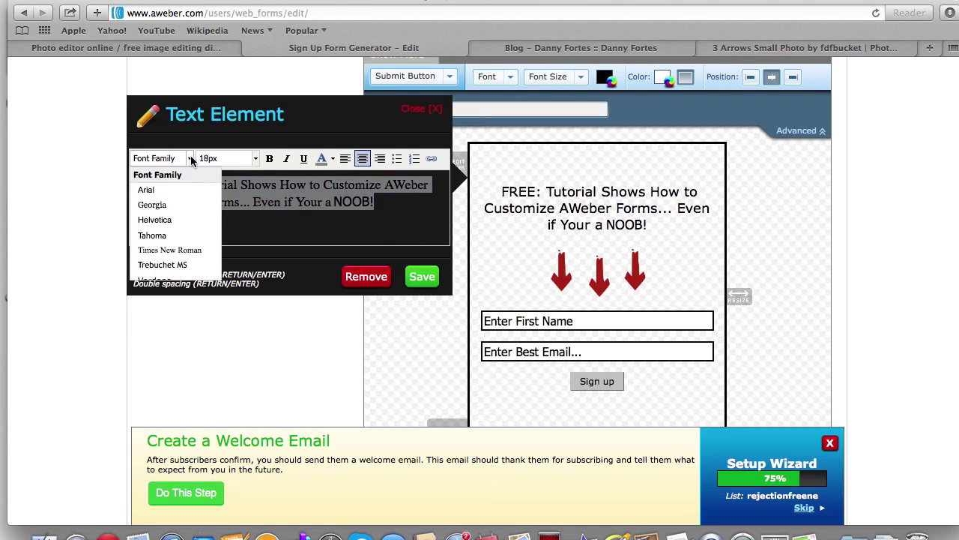
left_click(179, 237)
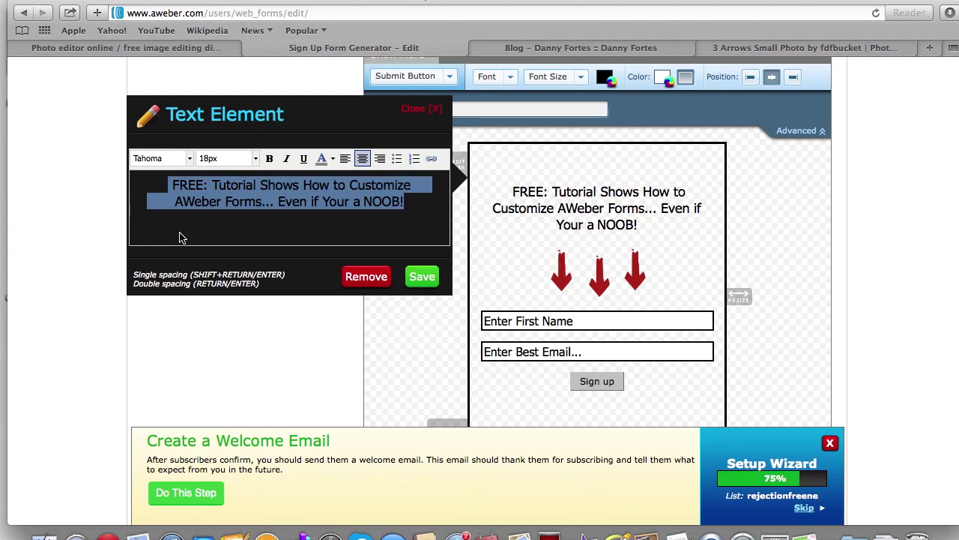
- Set the whole headline to Arial at 24px and save the text element
left_click(192, 158)
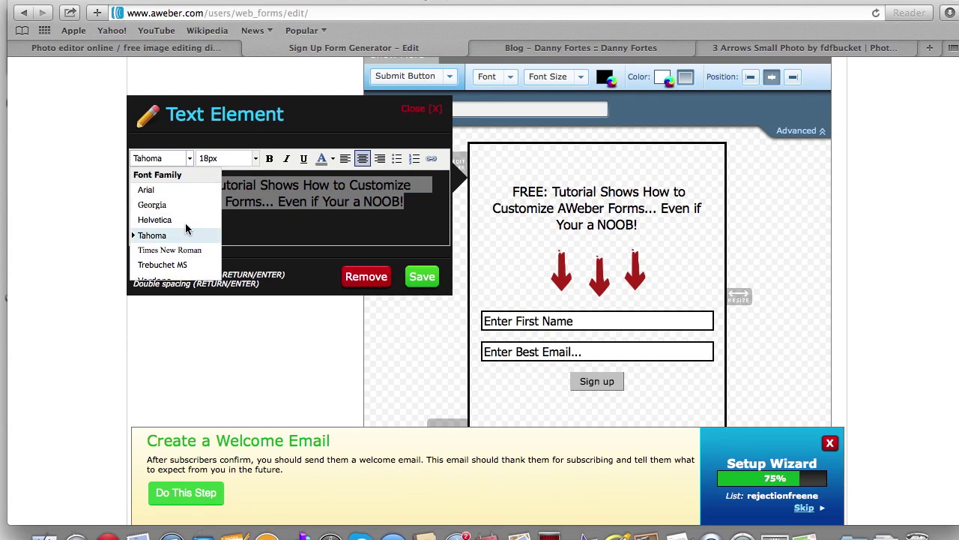
left_click(180, 191)
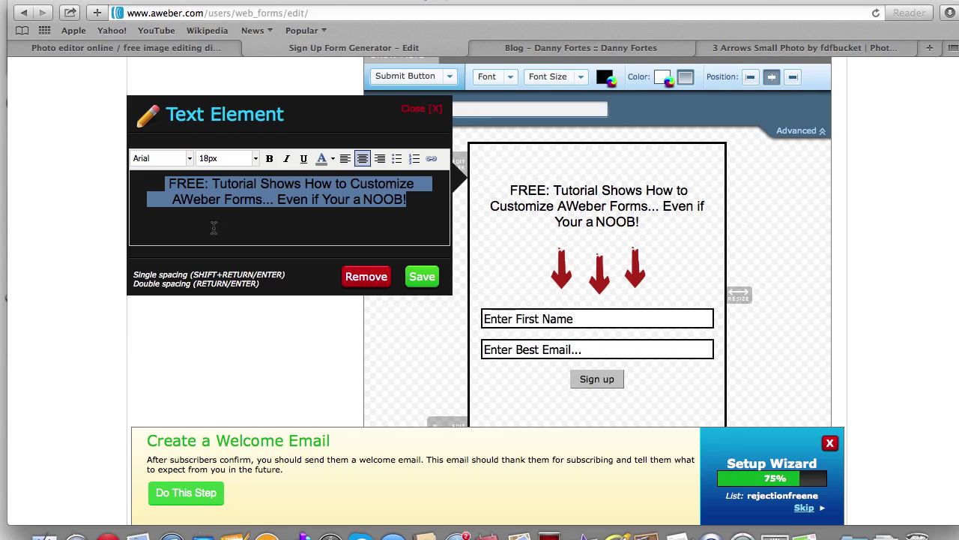
left_click(257, 161)
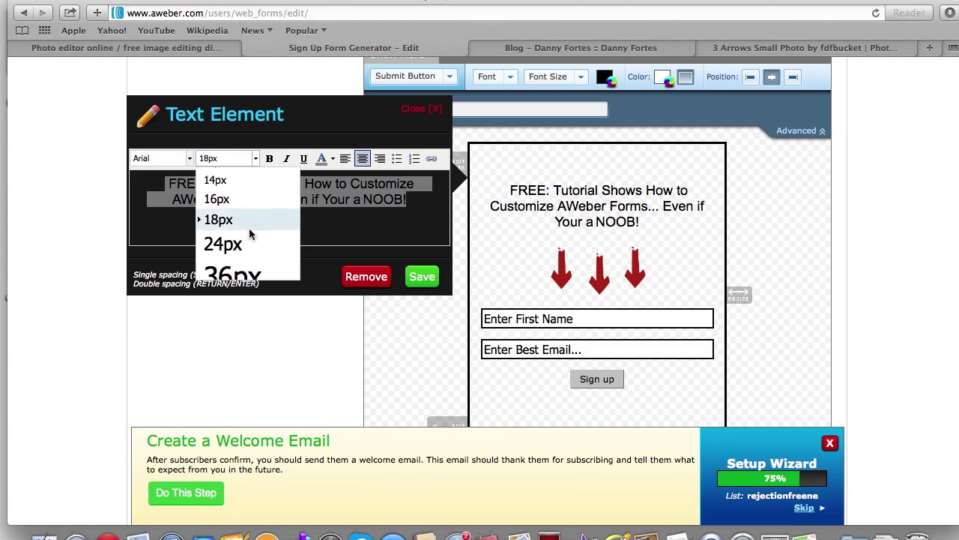
left_click(248, 247)
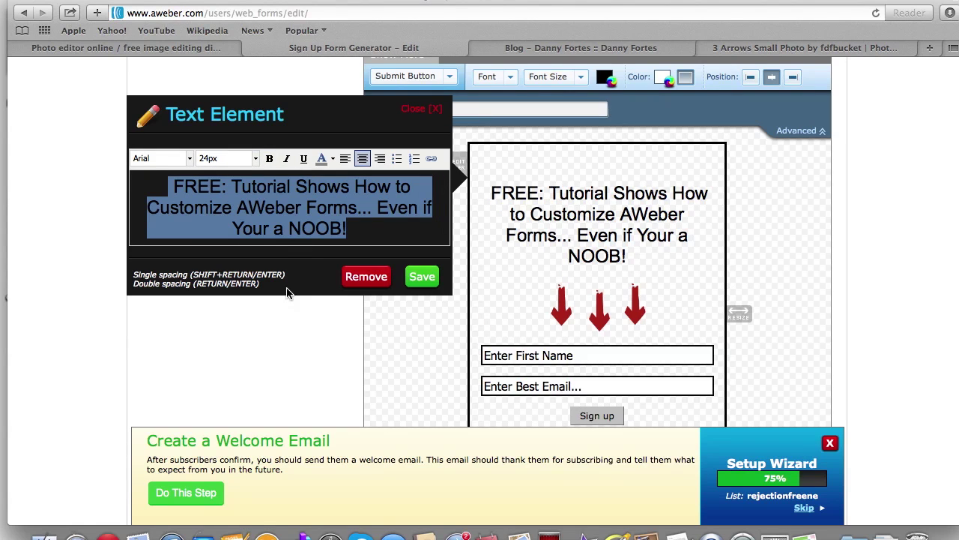
left_click(422, 276)
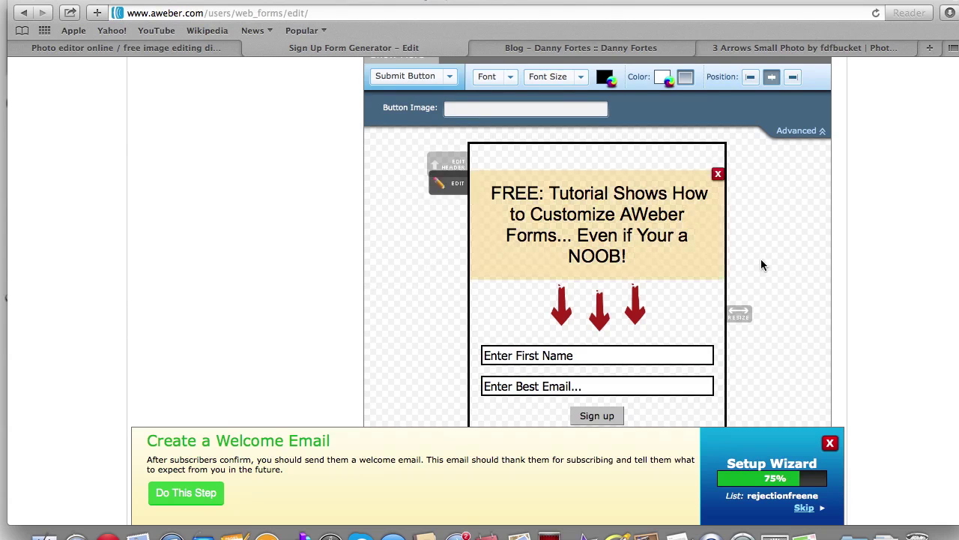
- Review the form with its headline, switch to the blog and open its WordPress dashboard
scroll(904, 250, "down", 2)
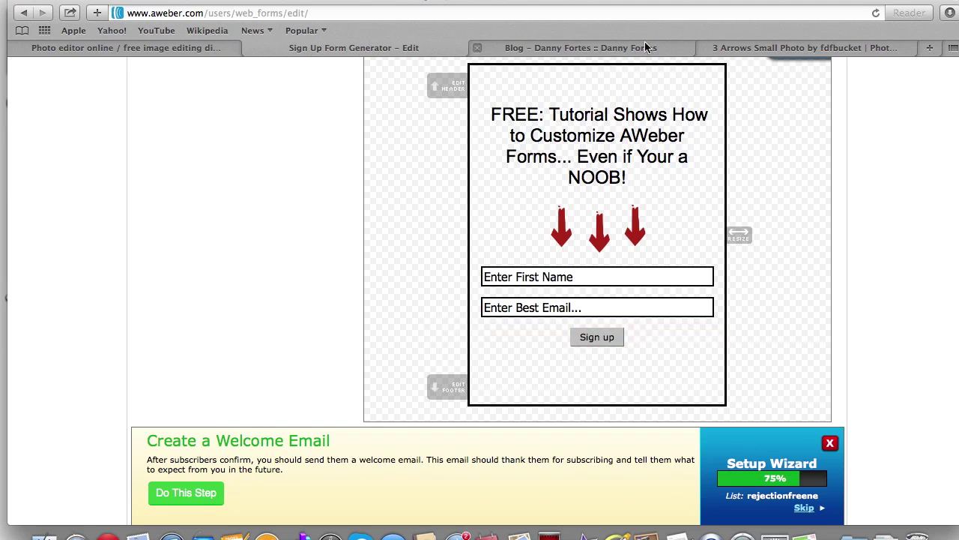
left_click(624, 45)
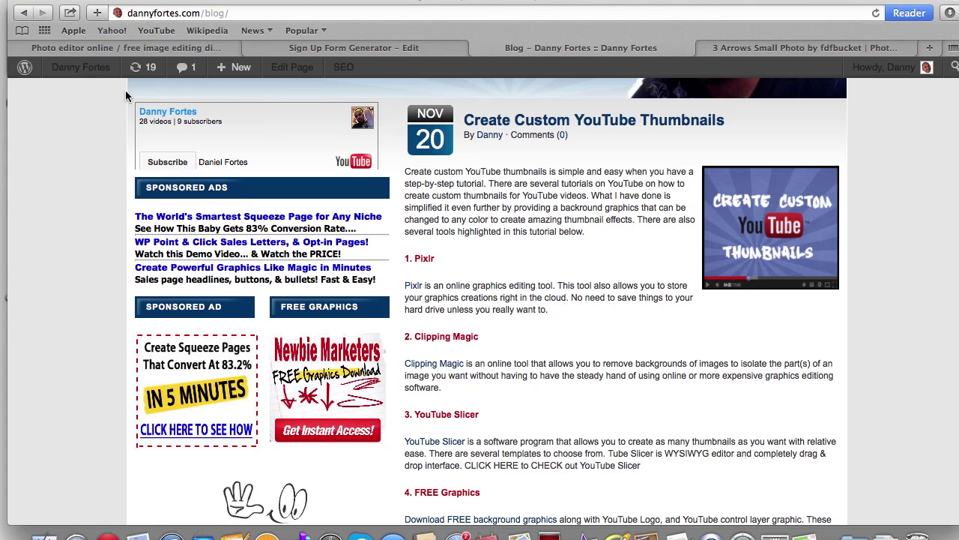
mouse_move(89, 75)
left_click(78, 93)
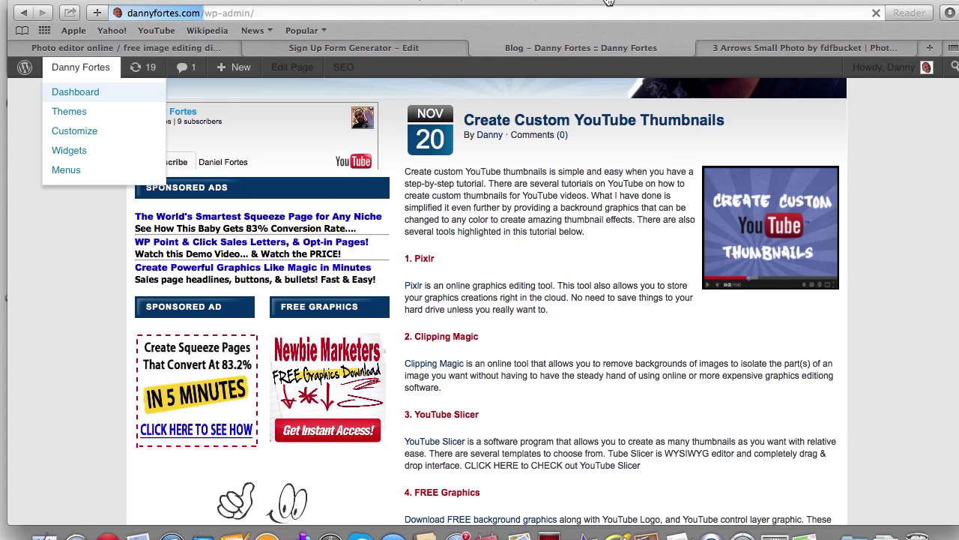
left_click_drag(610, 2, 579, 2)
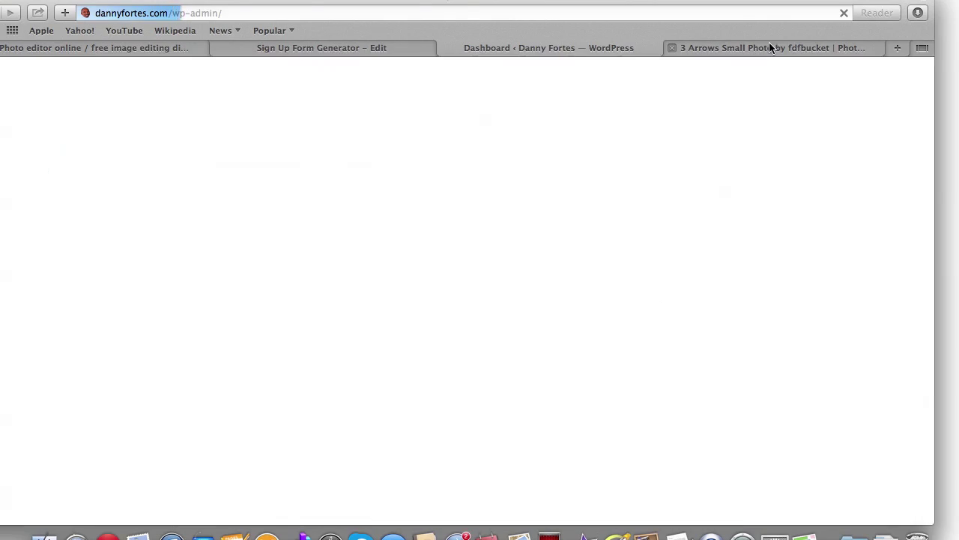
- Switch to Photobucket and upload signup-red.png from the desktop to Your Bucket
left_click(770, 47)
mouse_move(750, 2)
left_mouse_down()
mouse_move(806, 2)
mouse_move(761, 3)
left_mouse_up()
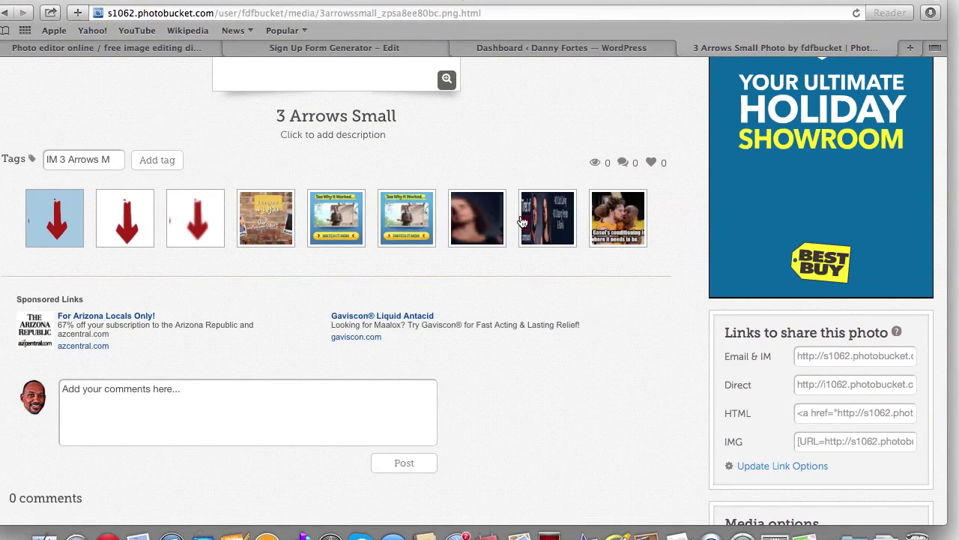
scroll(522, 222, "up", 5)
scroll(522, 222, "up", 5)
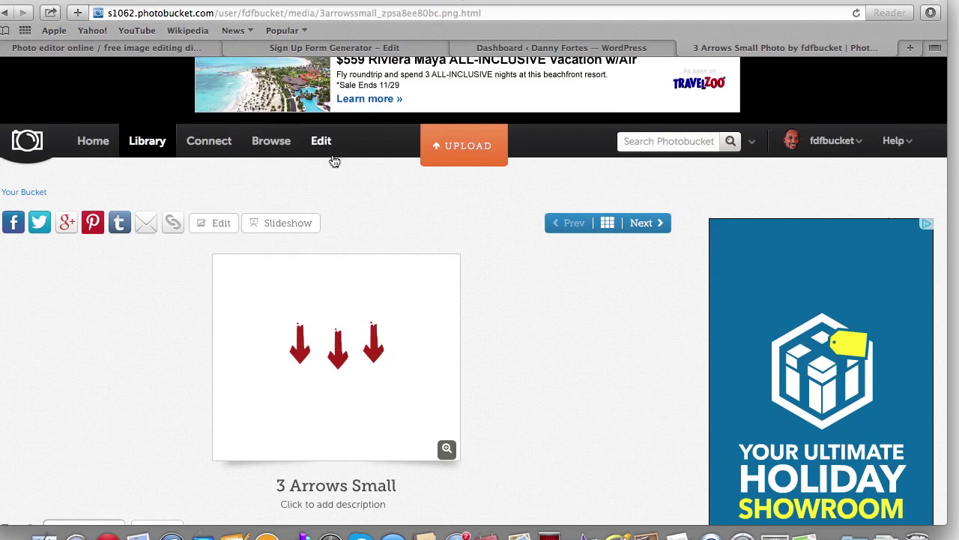
left_click(460, 144)
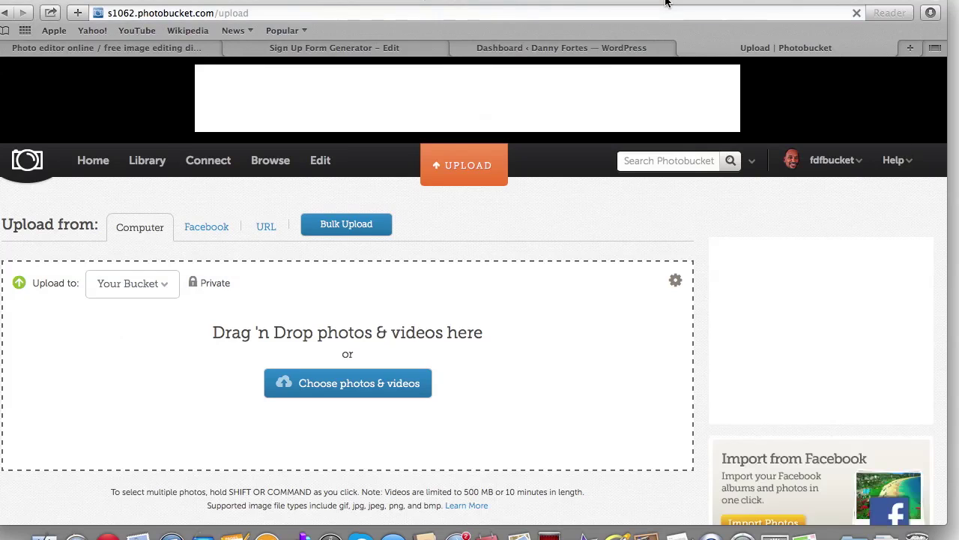
left_click_drag(665, 2, 541, 2)
left_click_drag(877, 260, 205, 337)
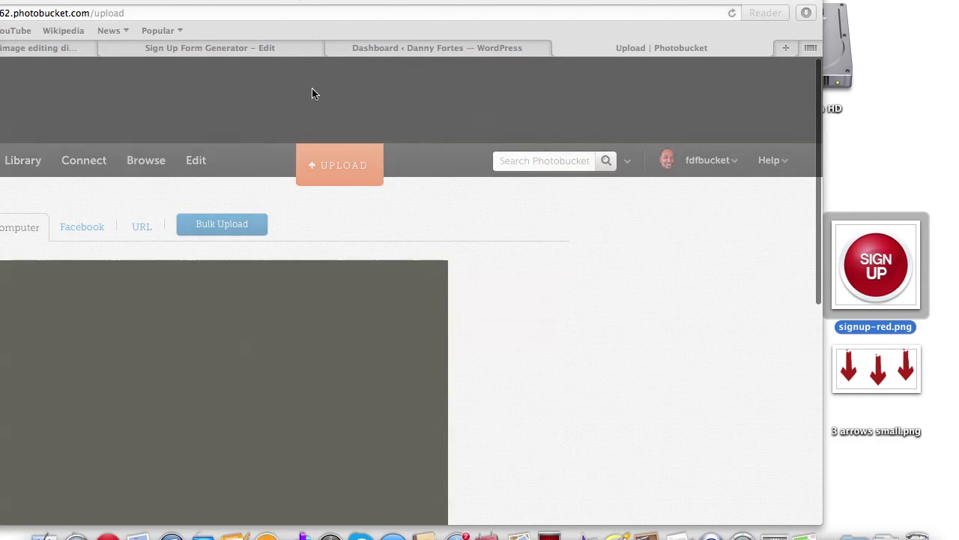
left_click_drag(419, 2, 589, 2)
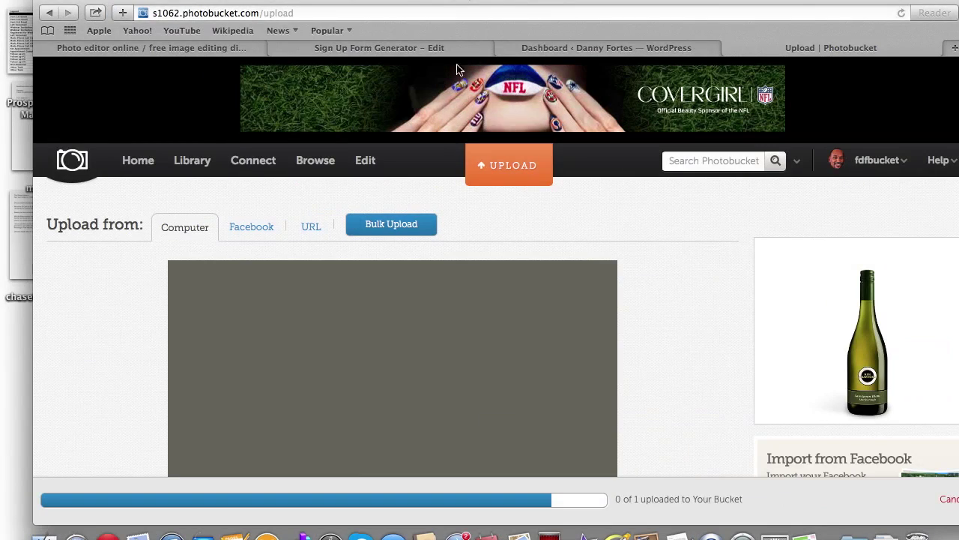
- Dismiss the file chooser on the Photobucket upload page to get back to the uploaded sign-up image
scroll(571, 250, "down", 3)
scroll(571, 253, "down", 8)
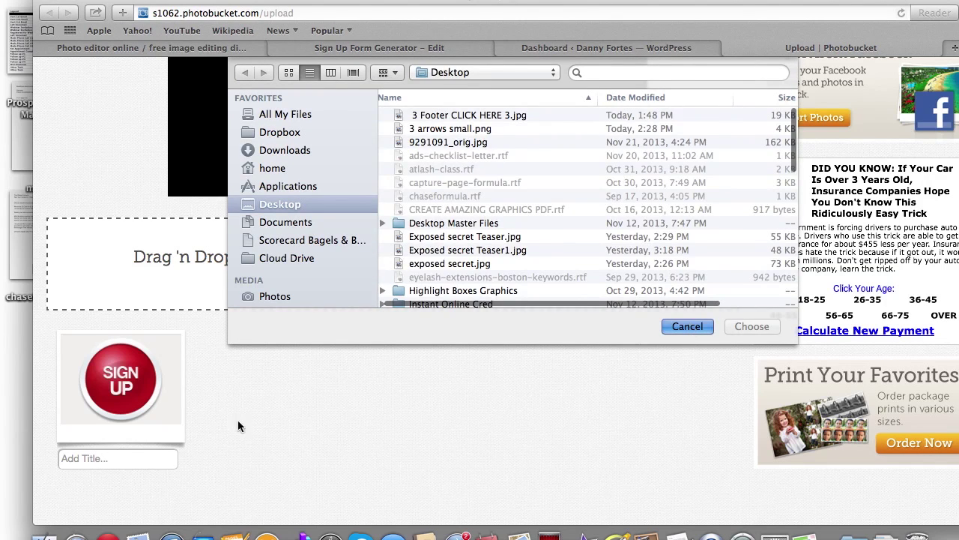
left_click(687, 327)
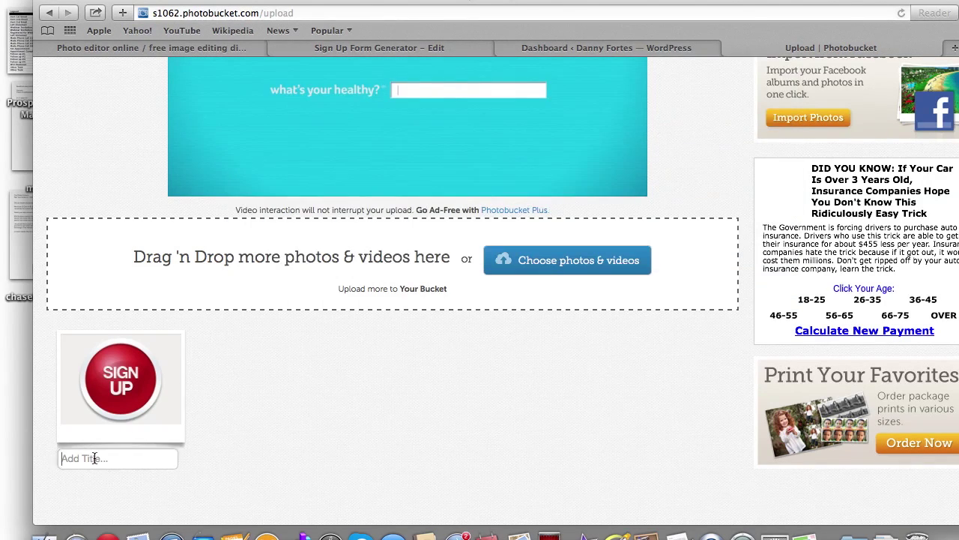
scroll(297, 212, "up", 2)
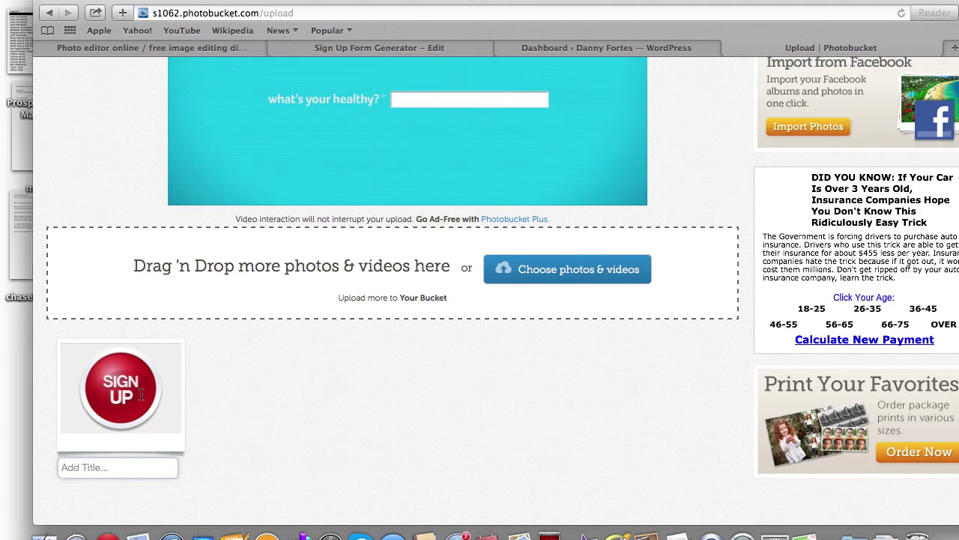
left_click(296, 211)
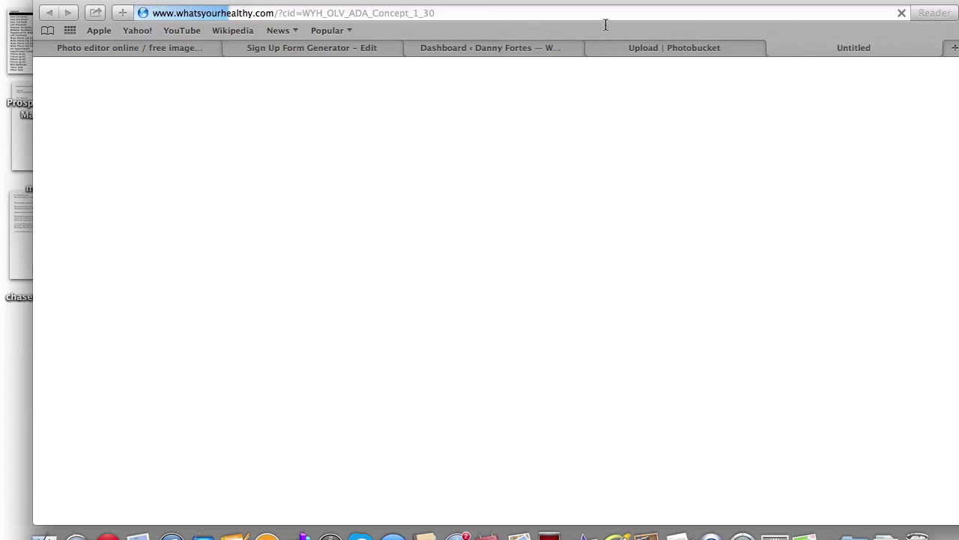
left_click(651, 46)
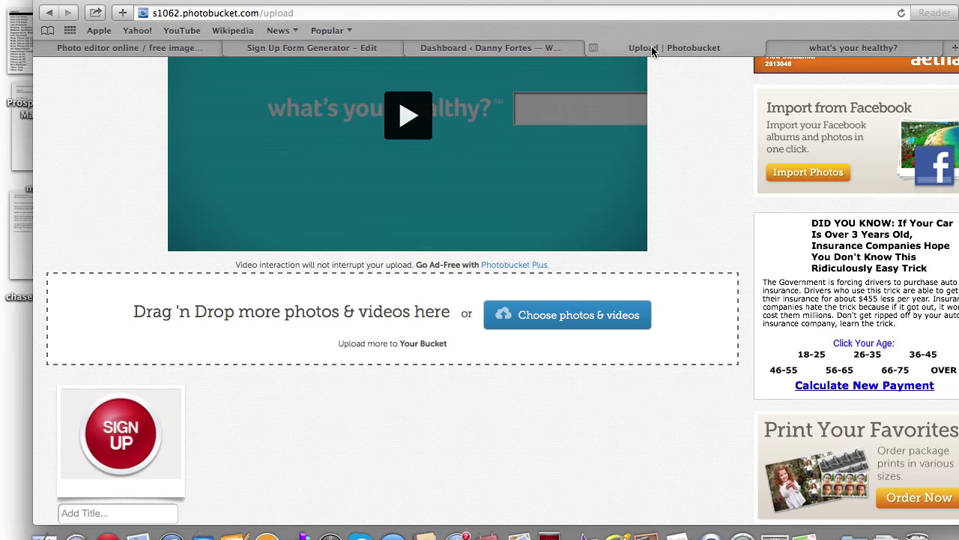
left_click(808, 45)
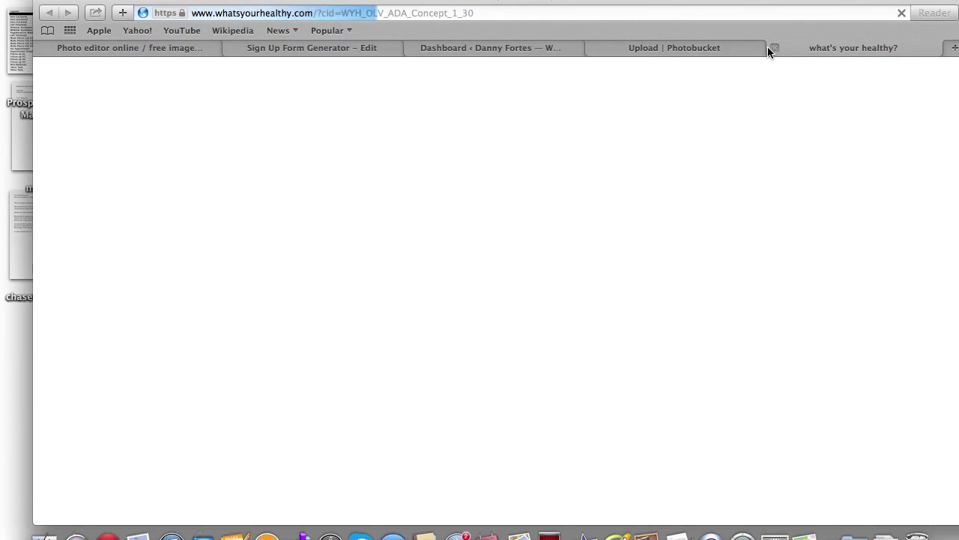
left_click(772, 48)
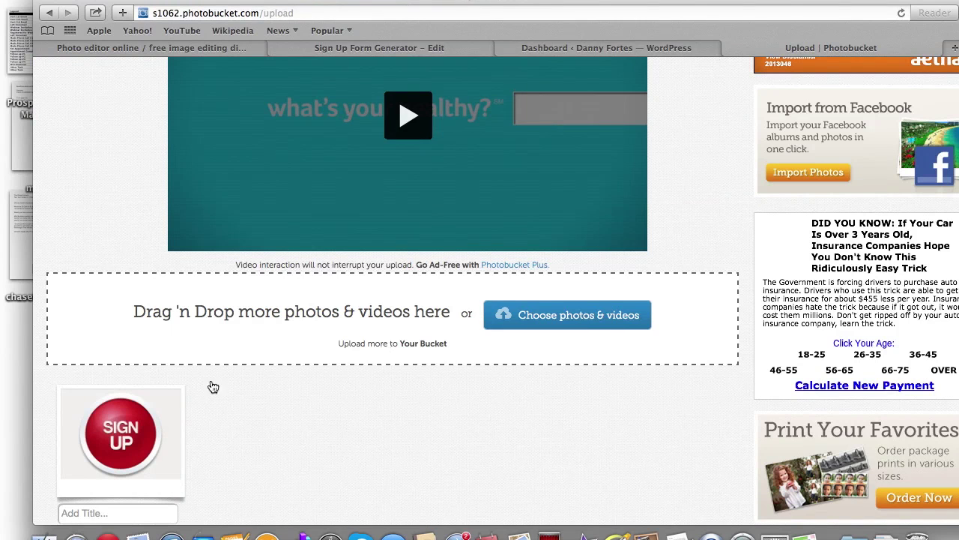
- Give the uploaded sign-up image the title "Sign Up Red Circle"
scroll(169, 399, "down", 1)
scroll(169, 400, "down", 2)
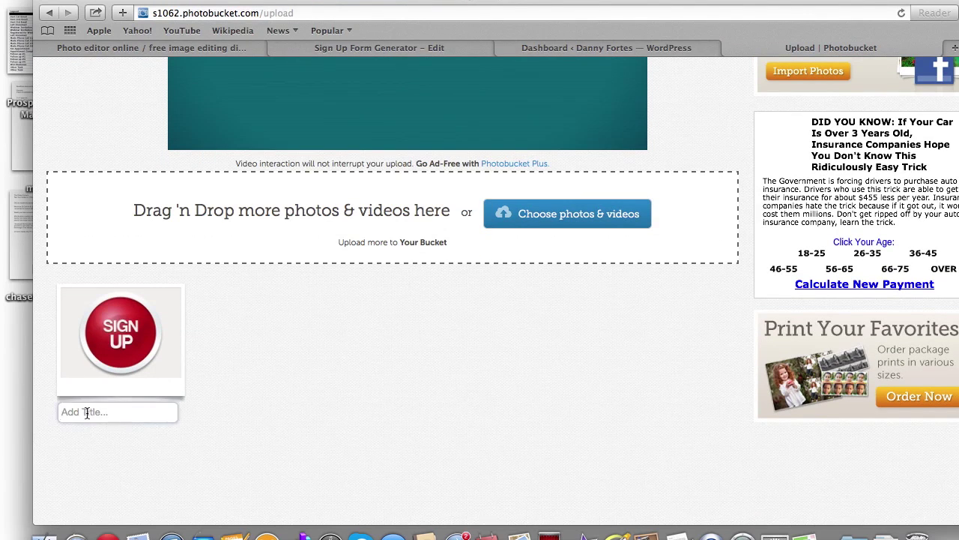
type("Su")
scroll(645, 435, "down", 1)
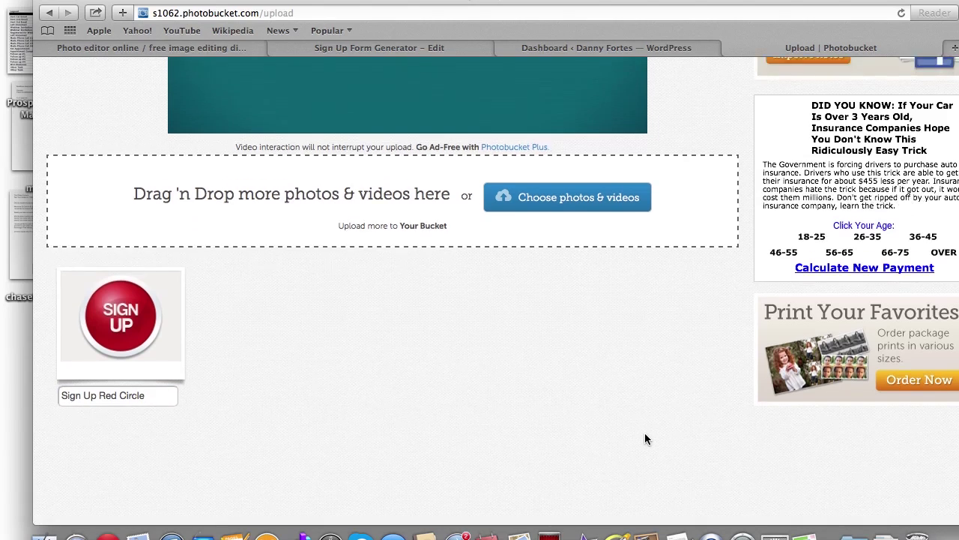
- Open the uploaded Sign Up Red Circle photo's own page and copy its direct link
scroll(645, 435, "up", 5)
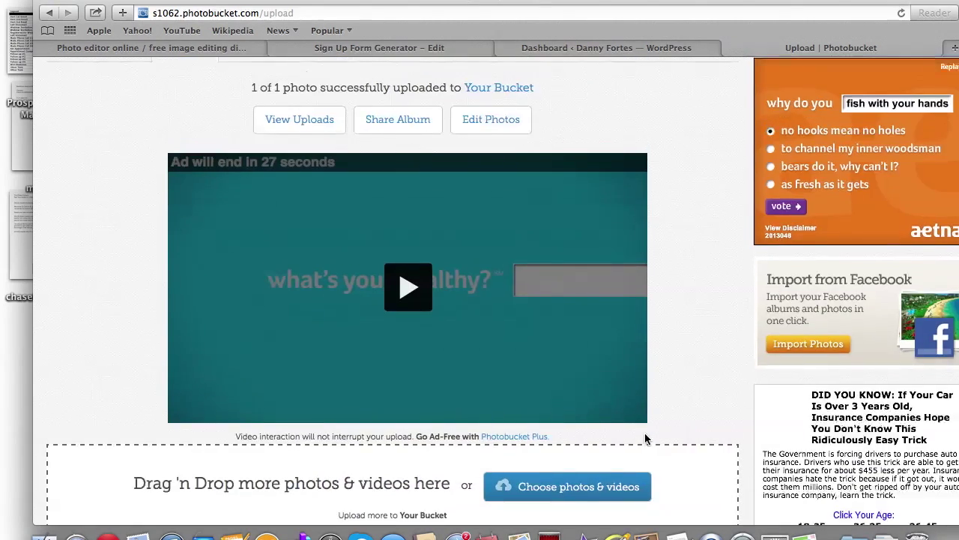
scroll(644, 434, "down", 2)
scroll(644, 433, "up", 5)
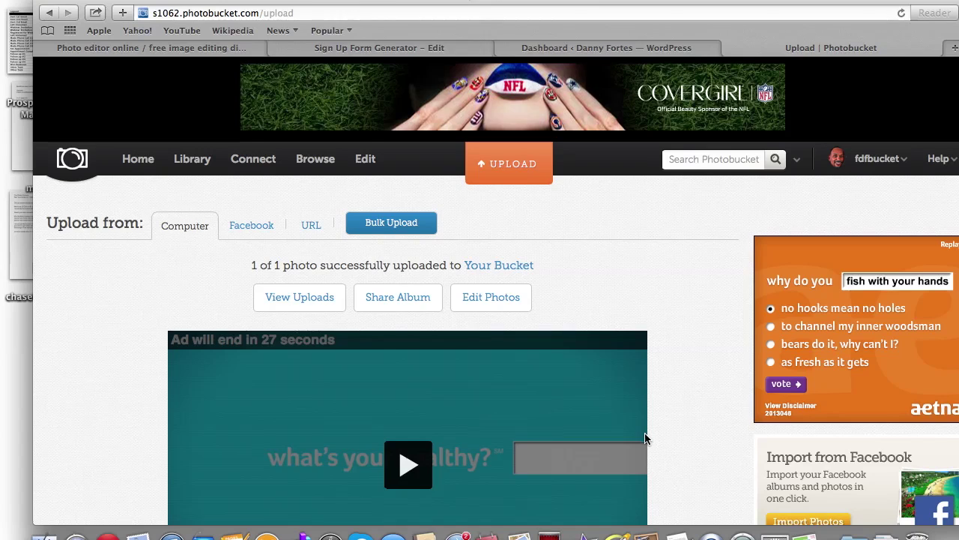
scroll(646, 438, "down", 6)
left_click(120, 411)
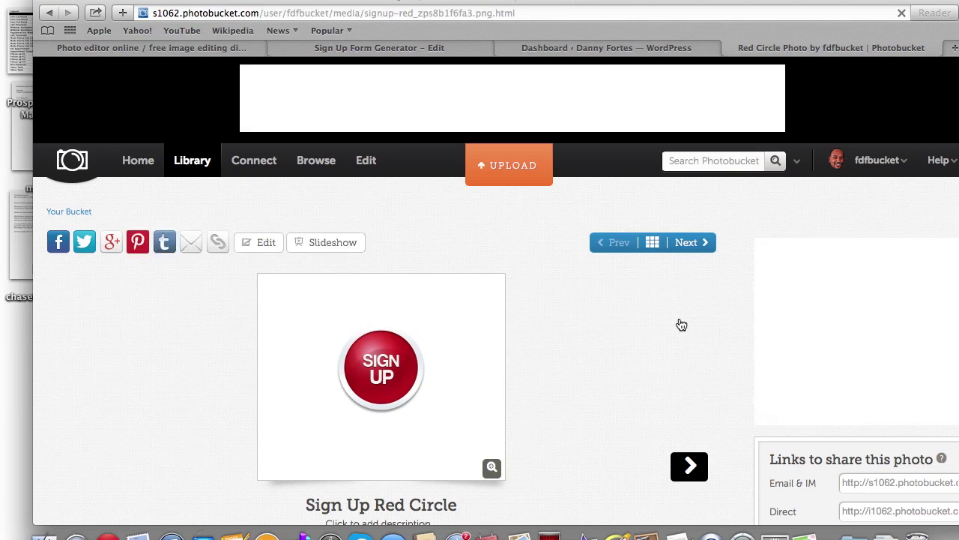
scroll(681, 324, "down", 3)
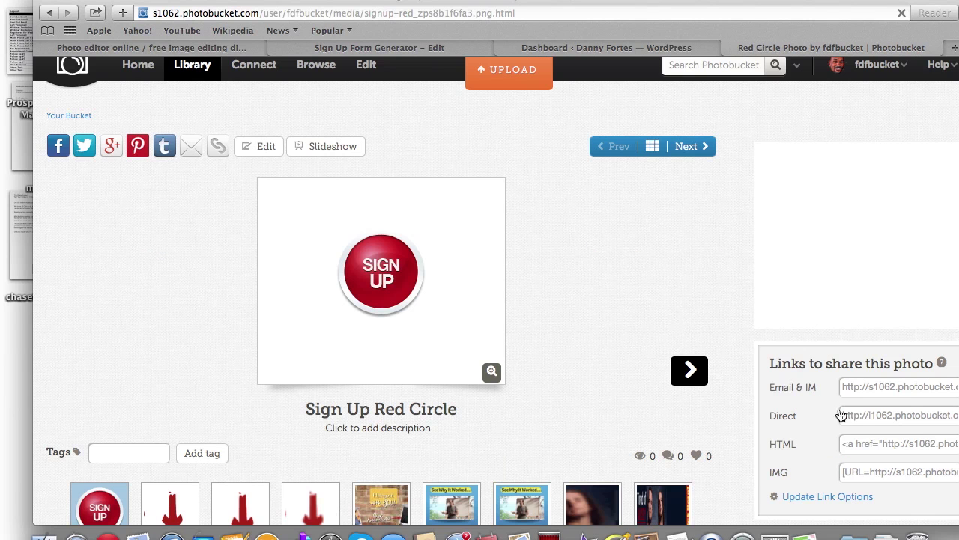
left_click(855, 417)
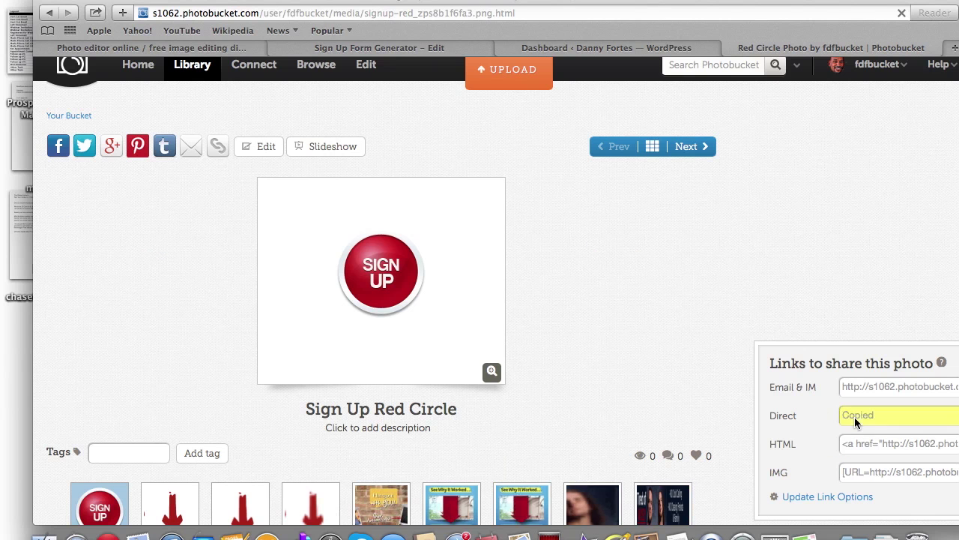
- Switch to the AWeber form editor, open the sign-up button's text settings and save them
left_click(386, 47)
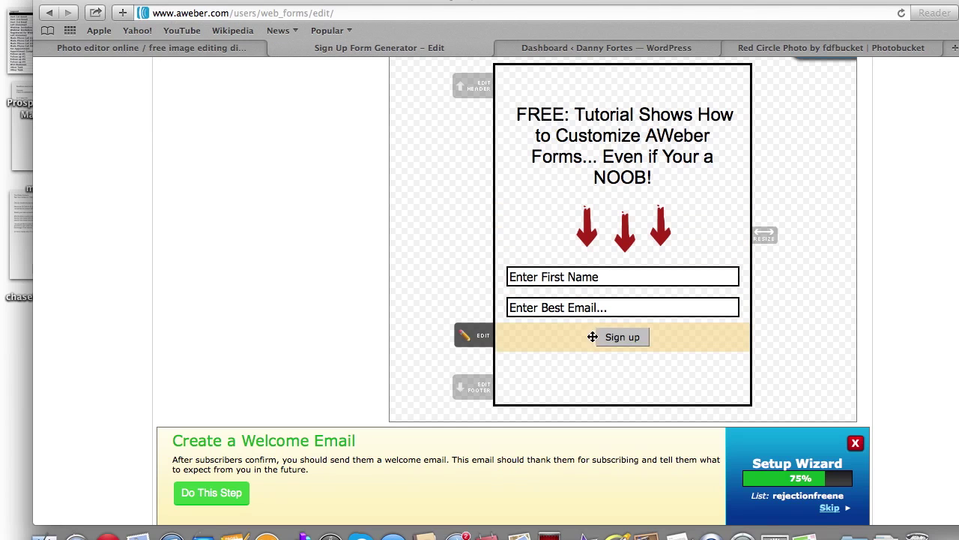
left_click(483, 337)
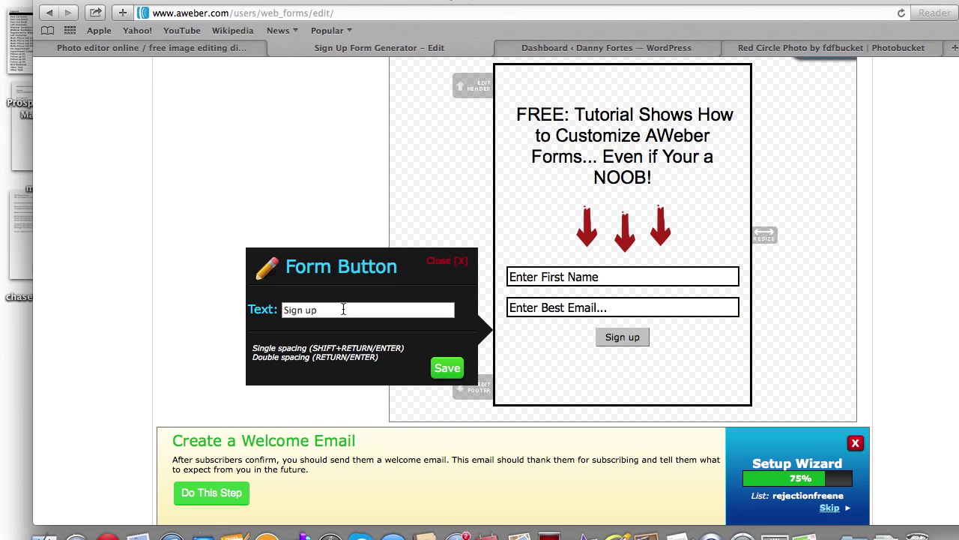
left_click(447, 368)
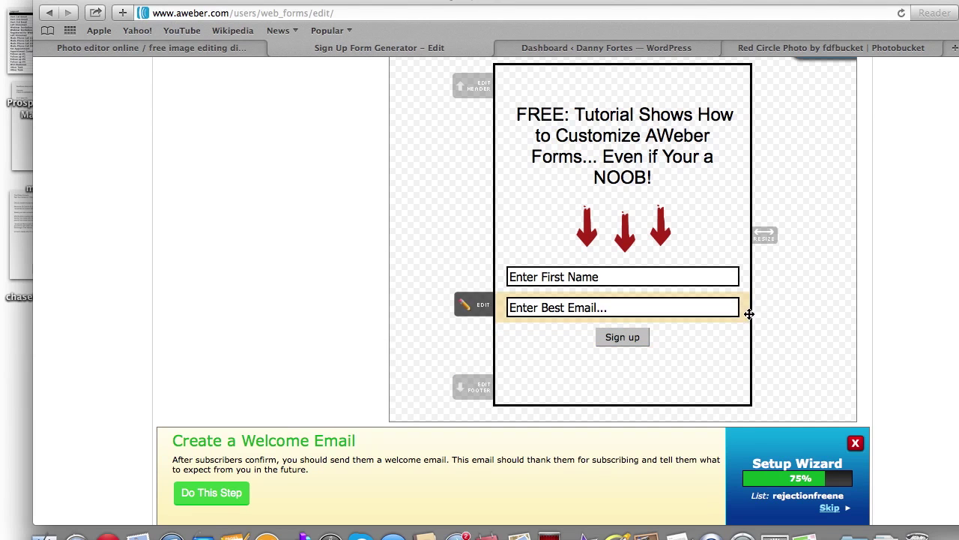
- Set the submit button's image to the copied signup-red link, collapse the advanced settings and review the form
left_click(683, 337)
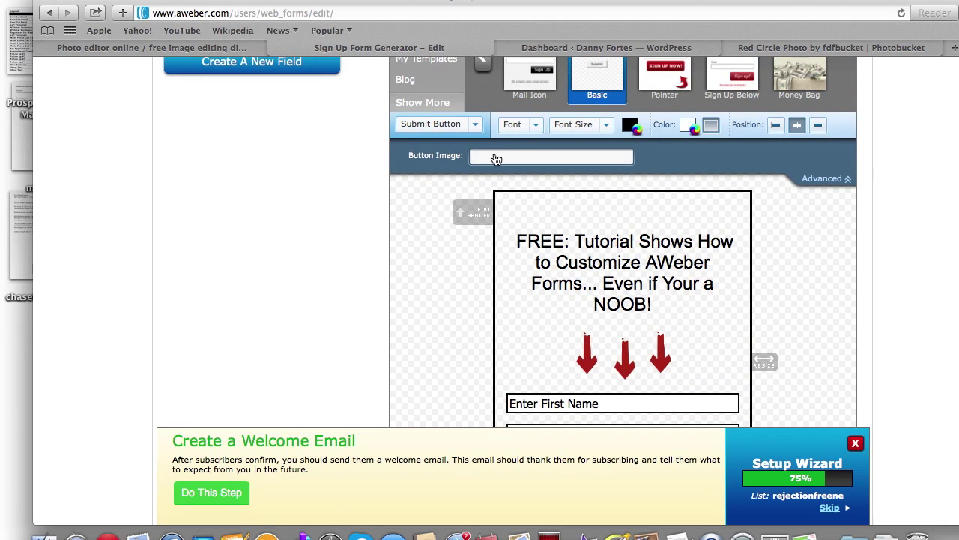
left_click(495, 159)
double_click(494, 158)
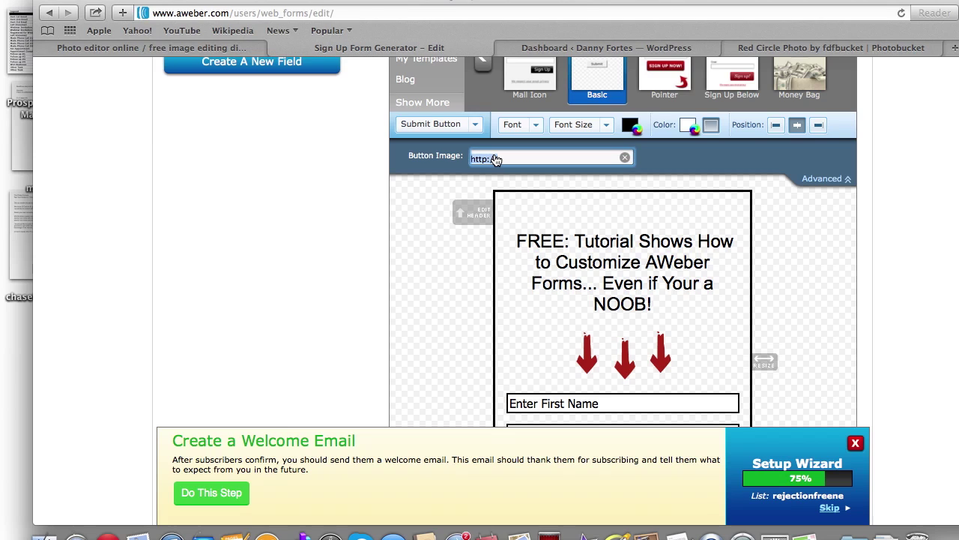
key("super+v")
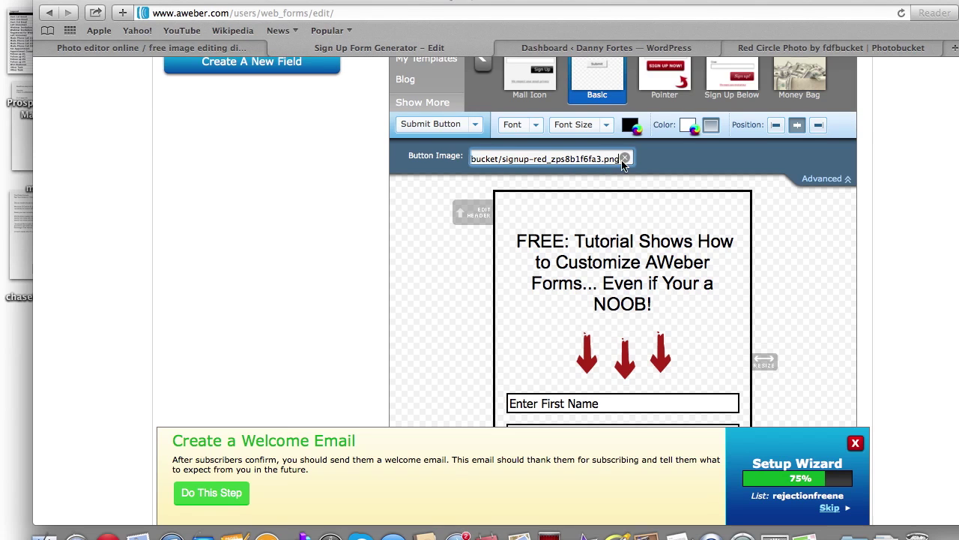
left_click(822, 180)
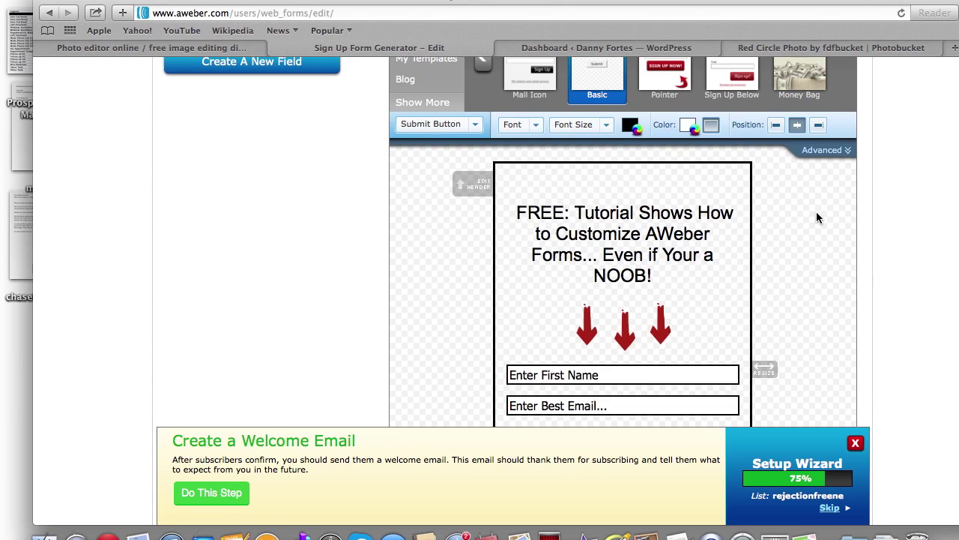
scroll(816, 218, "down", 5)
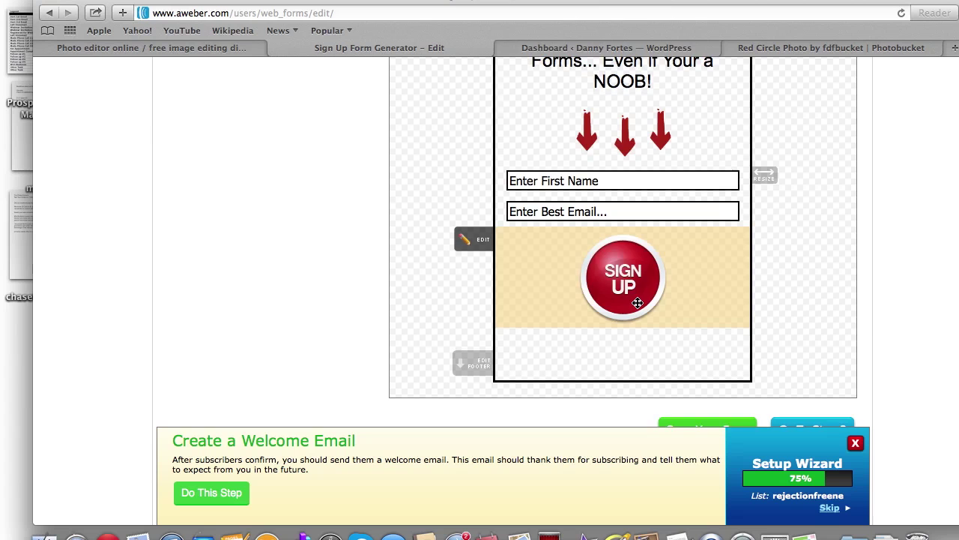
scroll(637, 302, "down", 2)
scroll(637, 302, "up", 6)
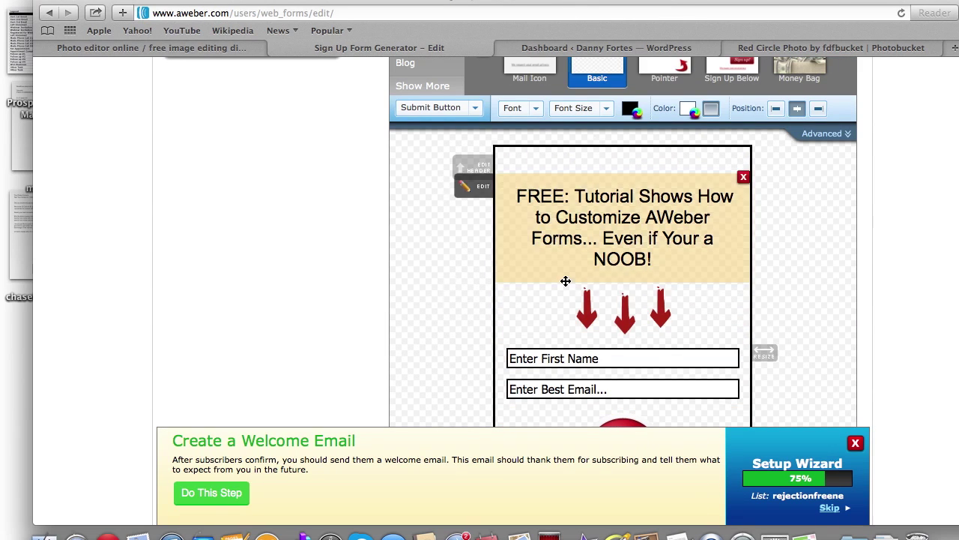
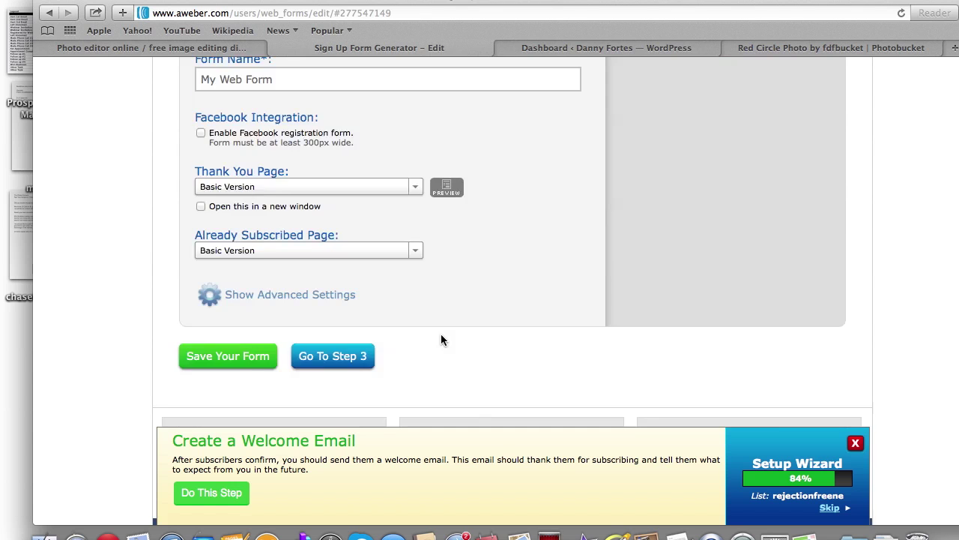
- Go to Step 3 of the form setup and choose to install the form yourself using the Raw HTML Version
scroll(440, 334, "down", 5)
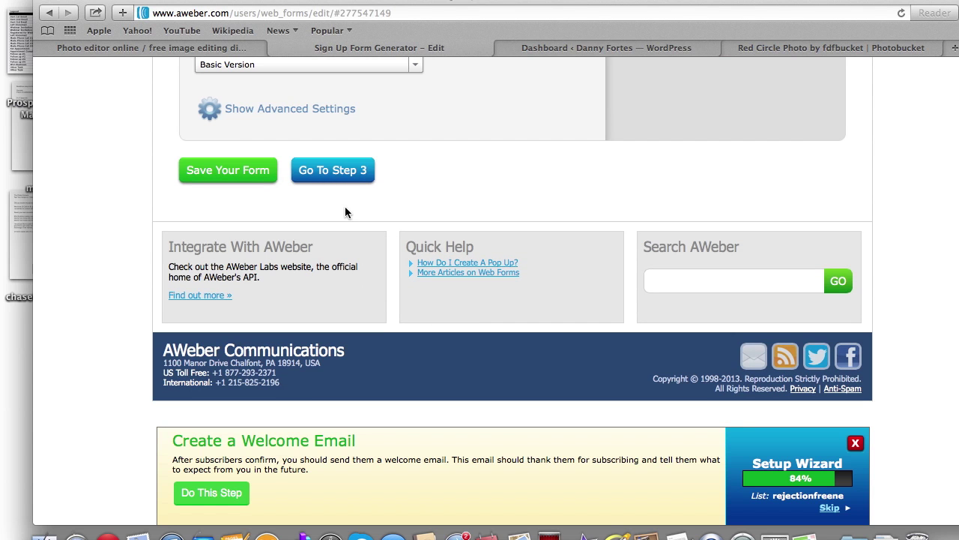
left_click(343, 180)
scroll(531, 182, "down", 5)
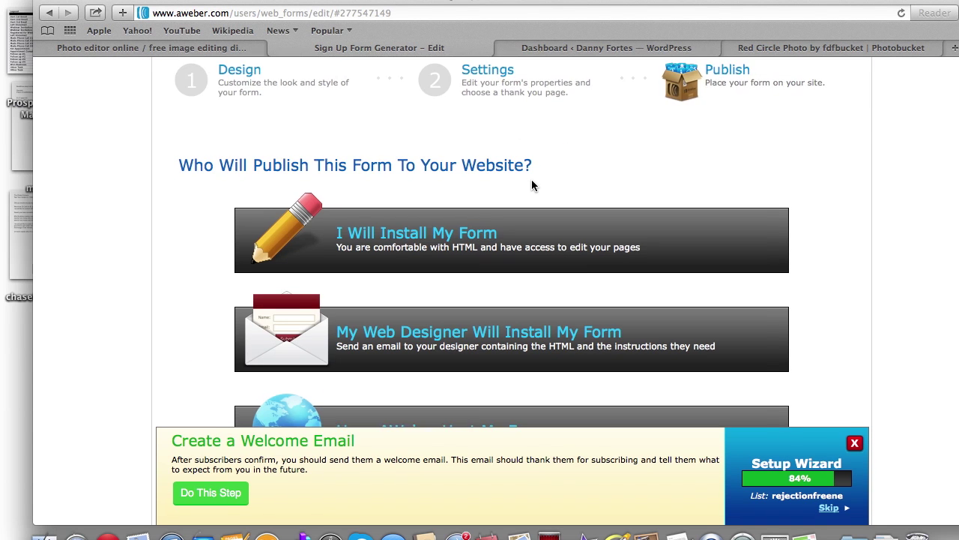
left_click(510, 174)
scroll(606, 330, "up", 2)
left_click(606, 357)
- Look through the form's raw HTML code and select all of it
scroll(606, 353, "down", 2)
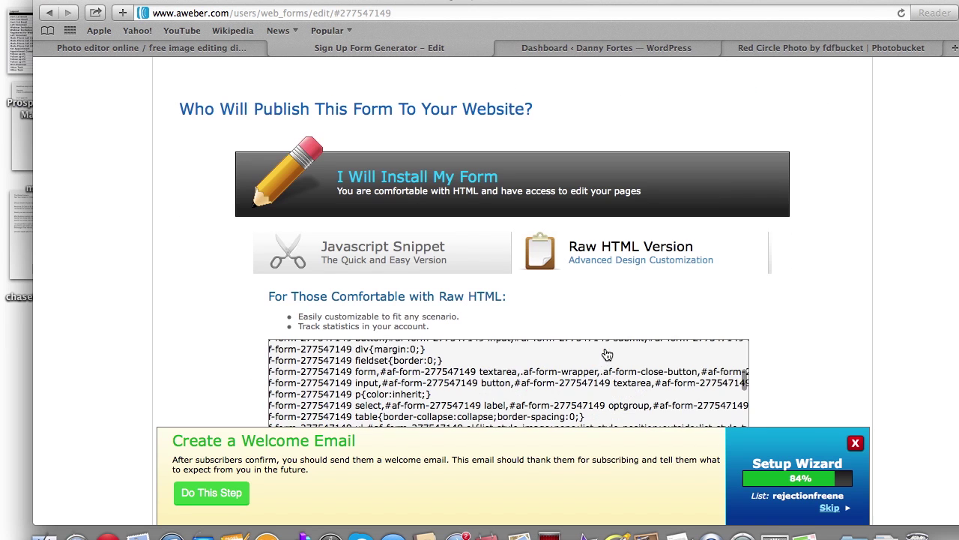
scroll(606, 349, "down", 1)
scroll(324, 353, "up", 6)
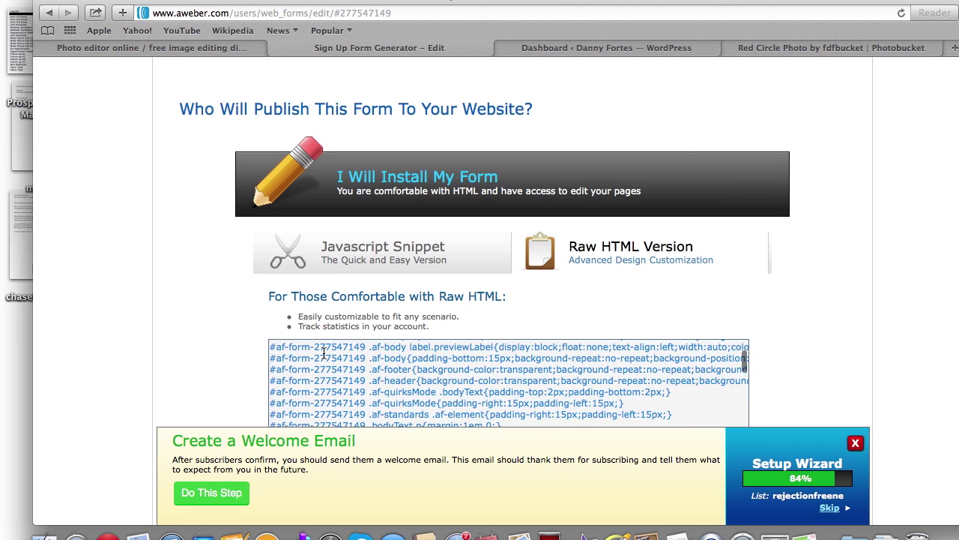
scroll(834, 224, "down", 5)
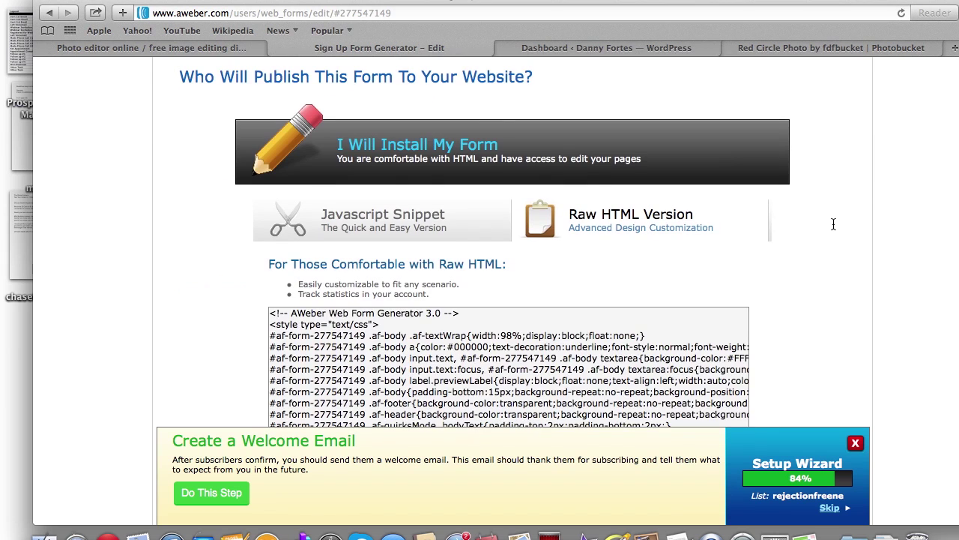
left_click(271, 316)
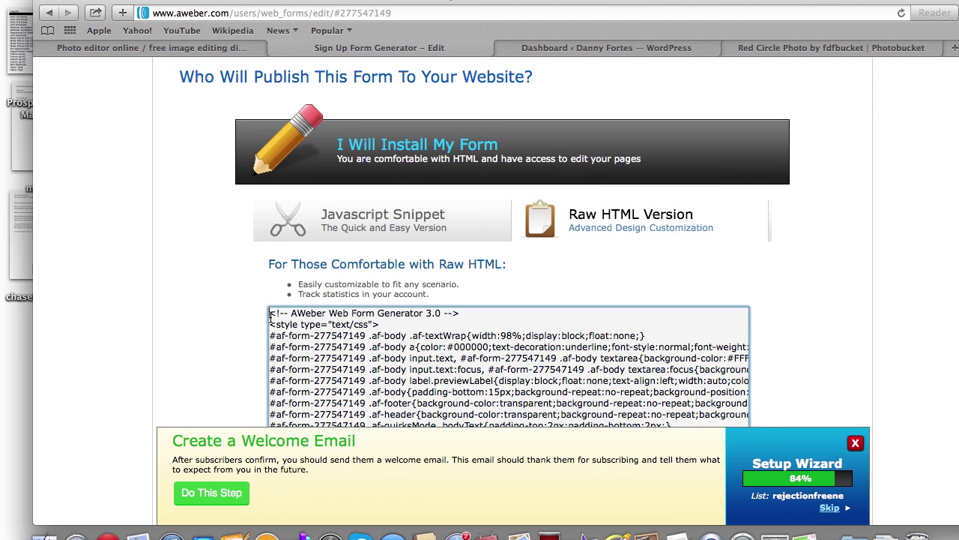
key("super+a")
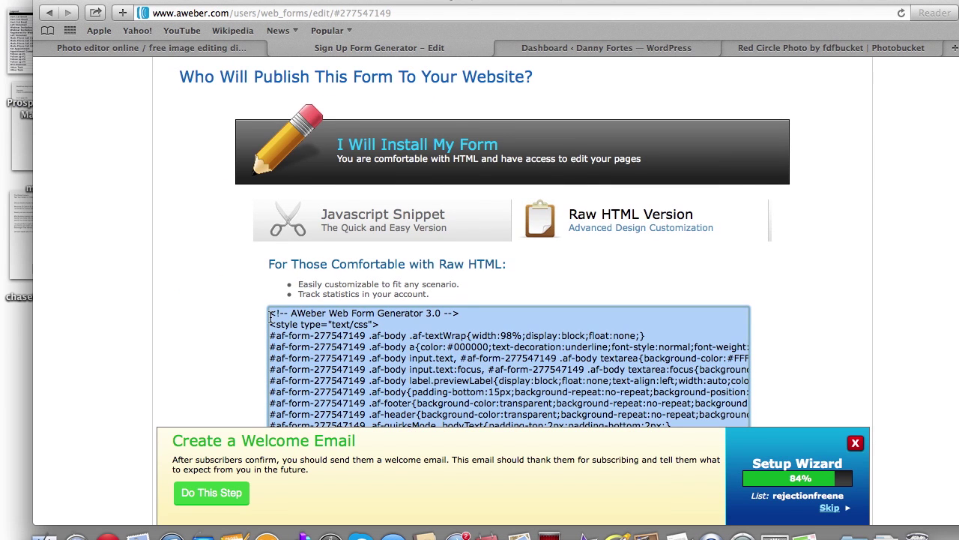
- Switch to the WordPress dashboard, open the Widgets page and move the browser window so the sidebar areas are fully in view
left_click(581, 49)
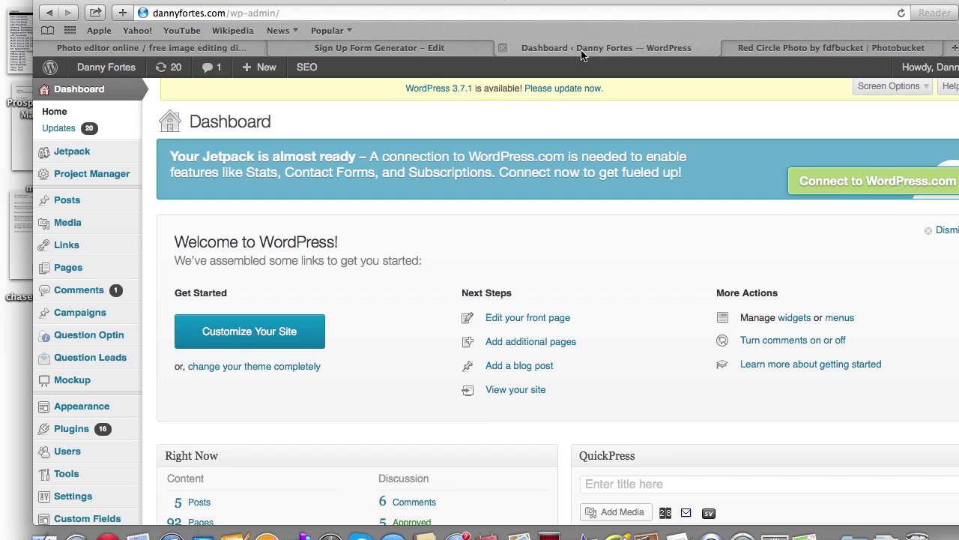
mouse_move(73, 315)
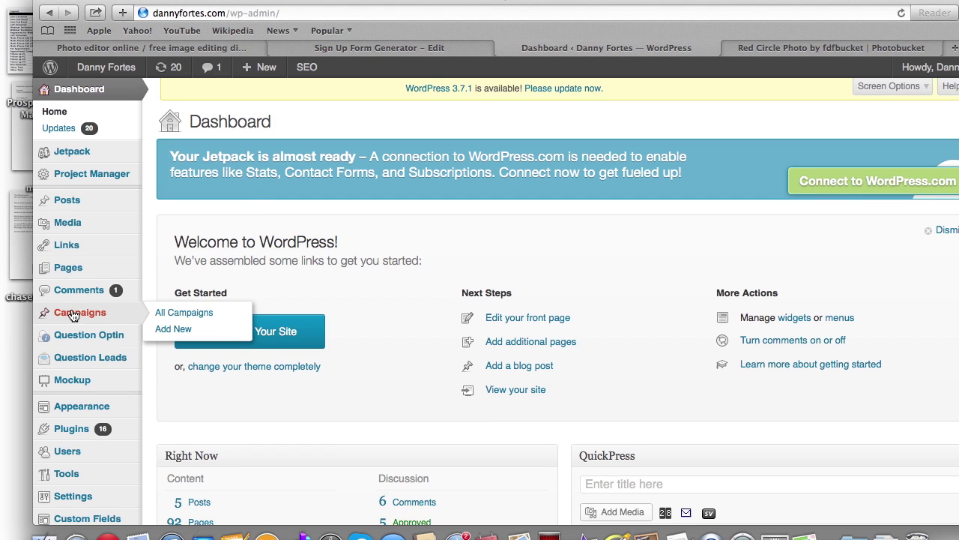
mouse_move(71, 406)
left_click(189, 424)
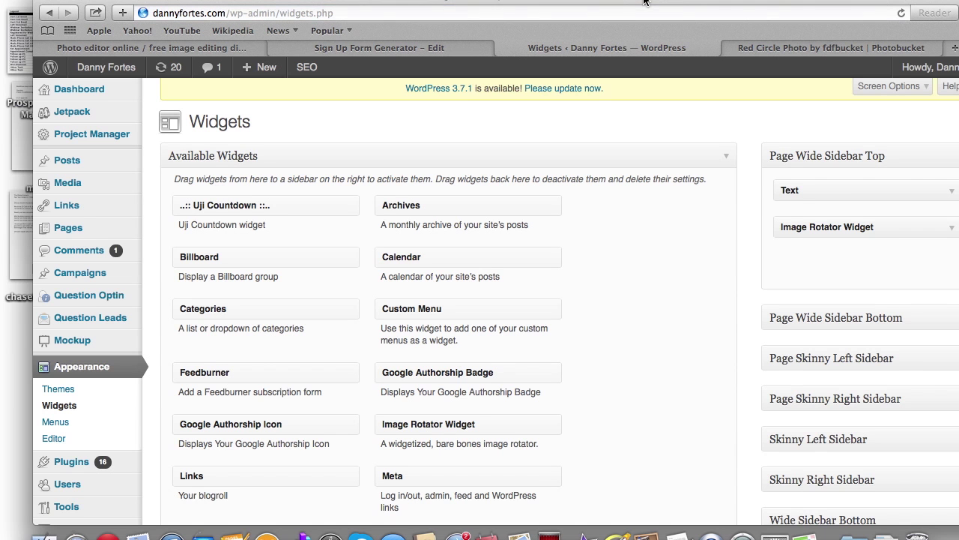
left_click_drag(643, 1, 612, 2)
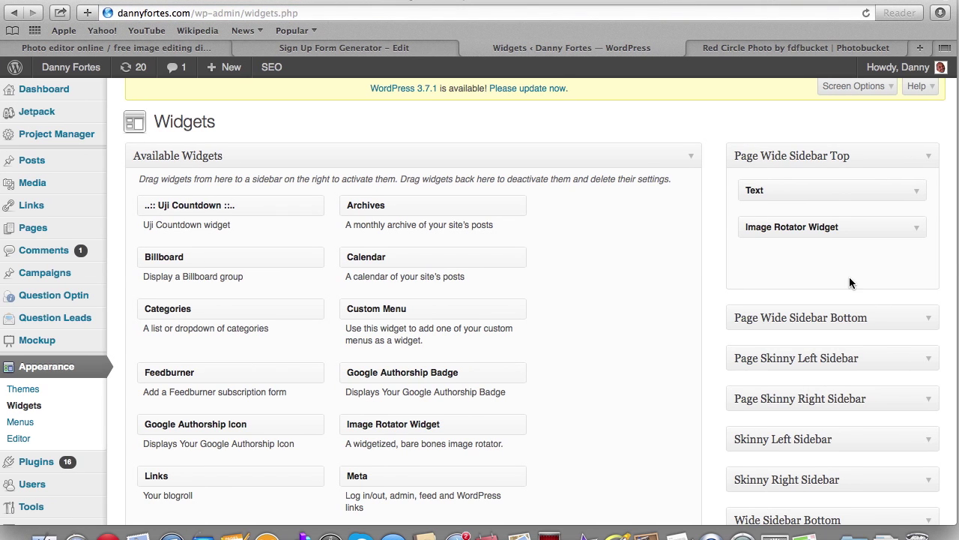
- Check the widgets in the Page Wide Sidebar Top, Page Skinny Left Sidebar and Page Skinny Right Sidebar areas
scroll(849, 283, "down", 1)
left_click(913, 215)
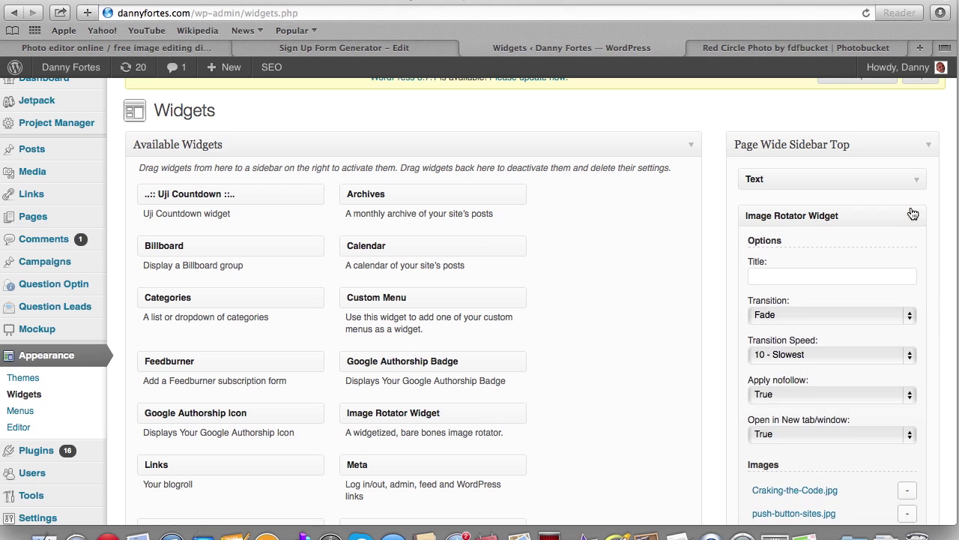
left_click(913, 215)
scroll(909, 247, "down", 3)
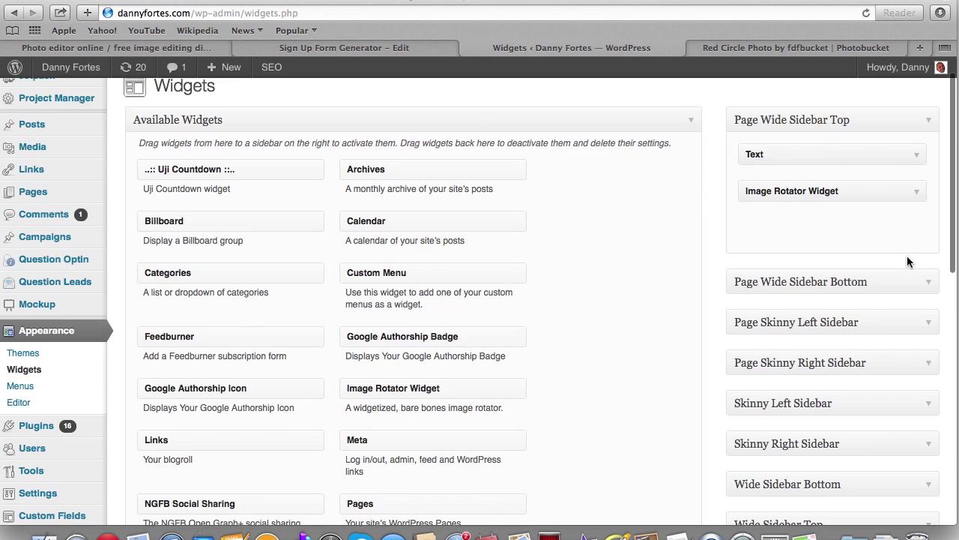
scroll(913, 264, "up", 2)
scroll(914, 266, "down", 3)
left_click(922, 221)
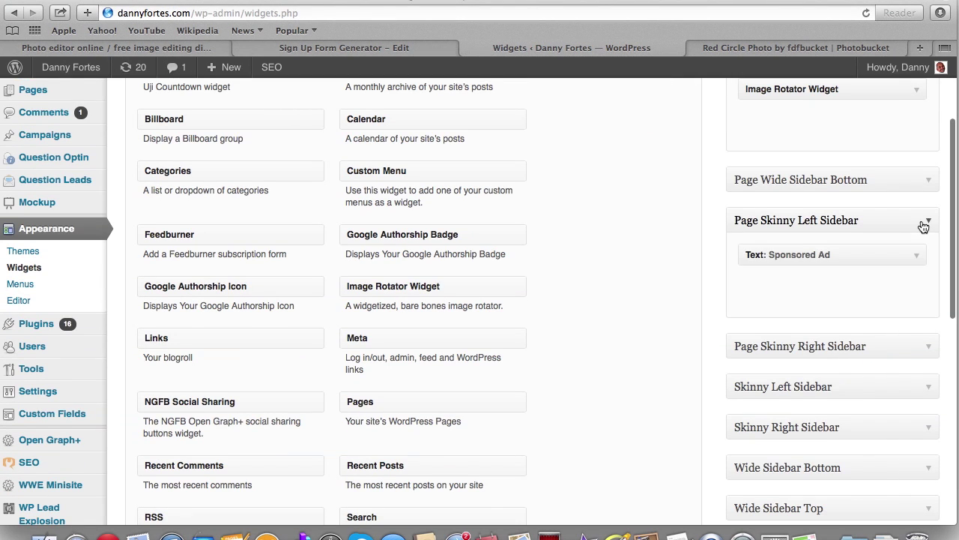
left_click(912, 347)
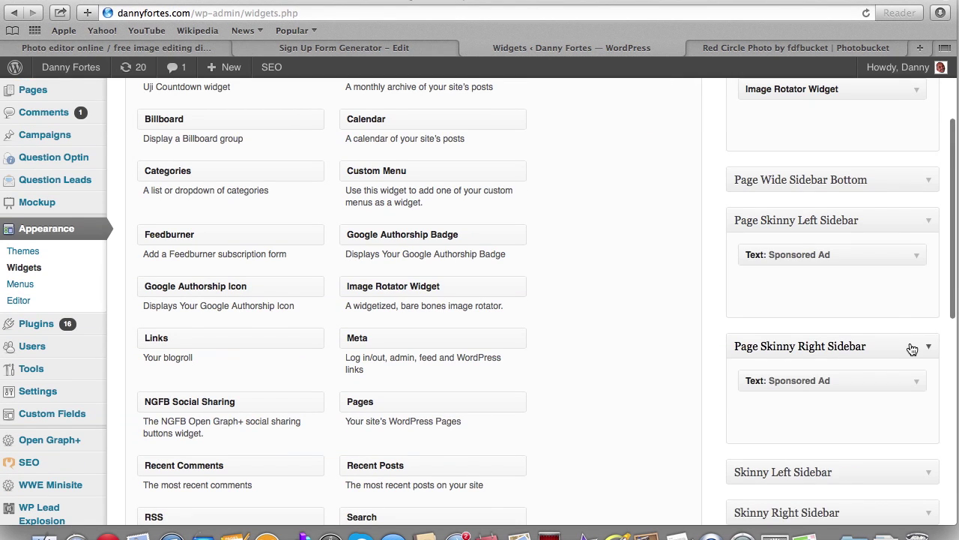
scroll(912, 349, "down", 8)
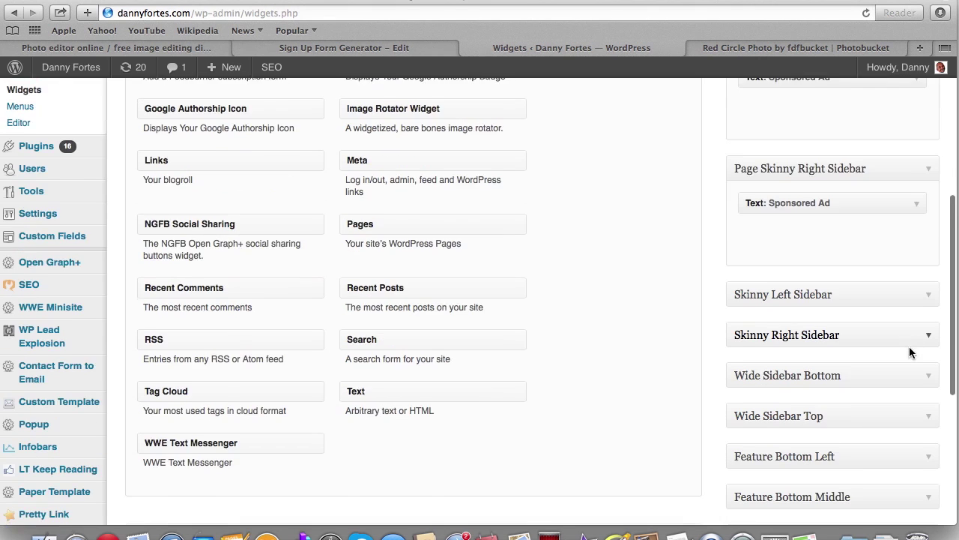
- Expand the Wide Sidebar Top area and add a Text widget to it below the Sponsored Ads widget
left_click(911, 367)
scroll(904, 364, "down", 3)
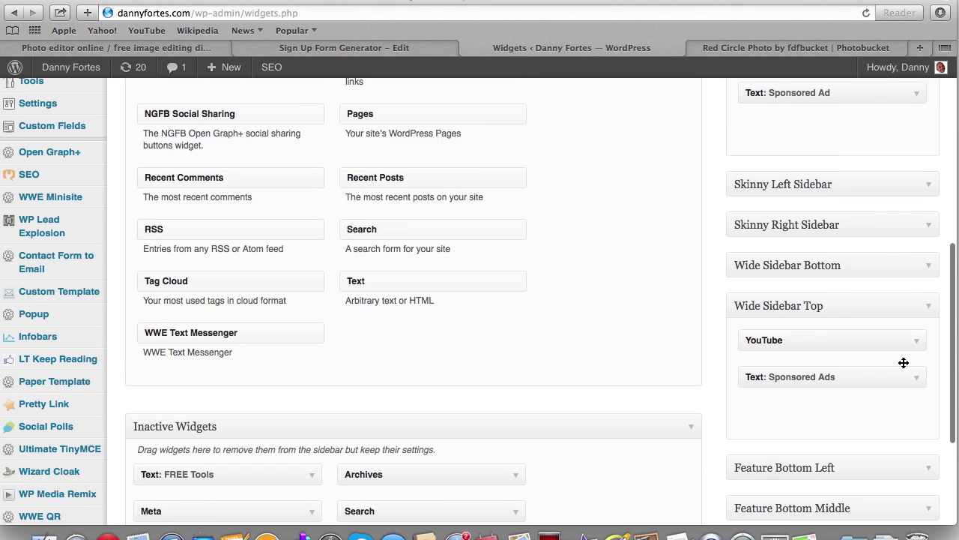
left_click_drag(397, 253, 731, 363)
left_click_drag(804, 372, 785, 397)
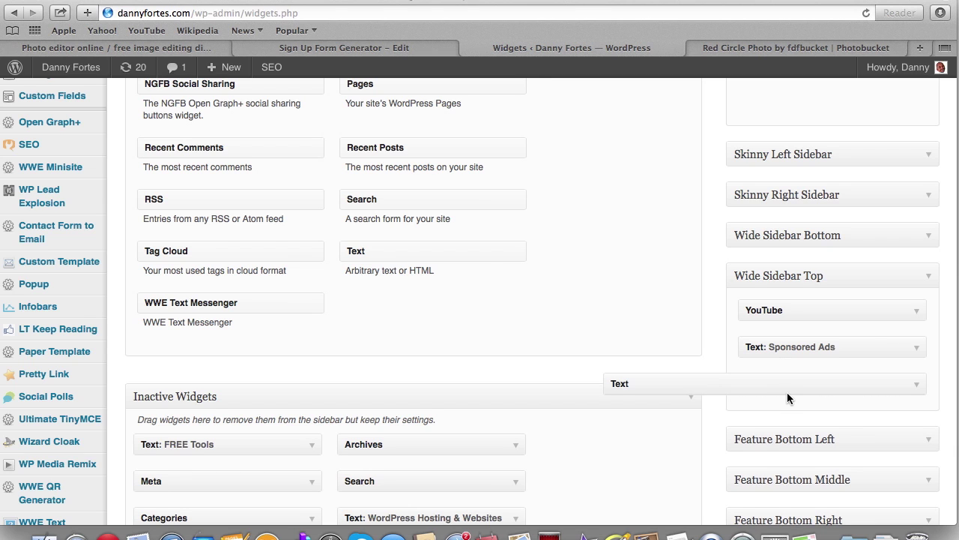
- Paste the copied AWeber form code into the new Text widget's content and save the widget
scroll(787, 393, "down", 5)
left_click(647, 307)
key("super+v")
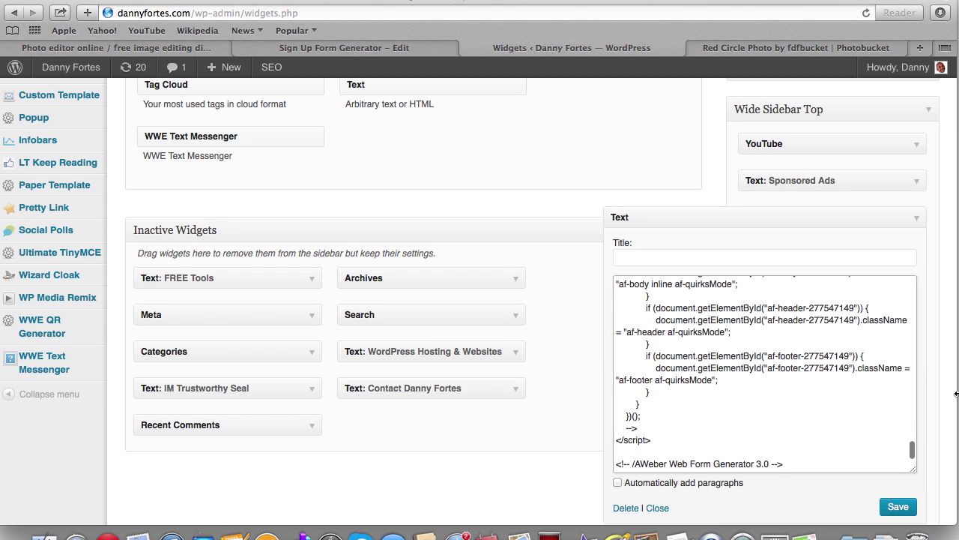
left_click(900, 506)
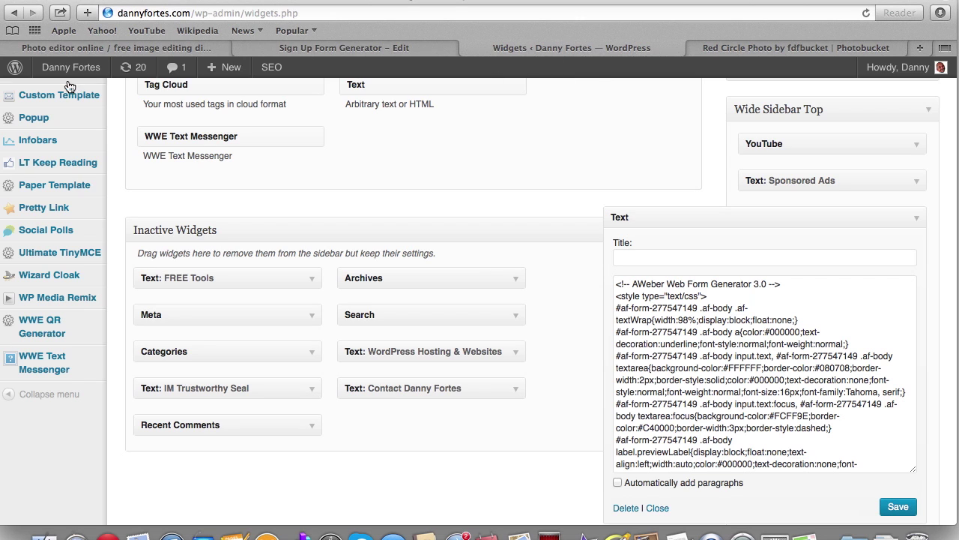
- Visit the live site from the dashboard and go to its /blog/ page
mouse_move(73, 71)
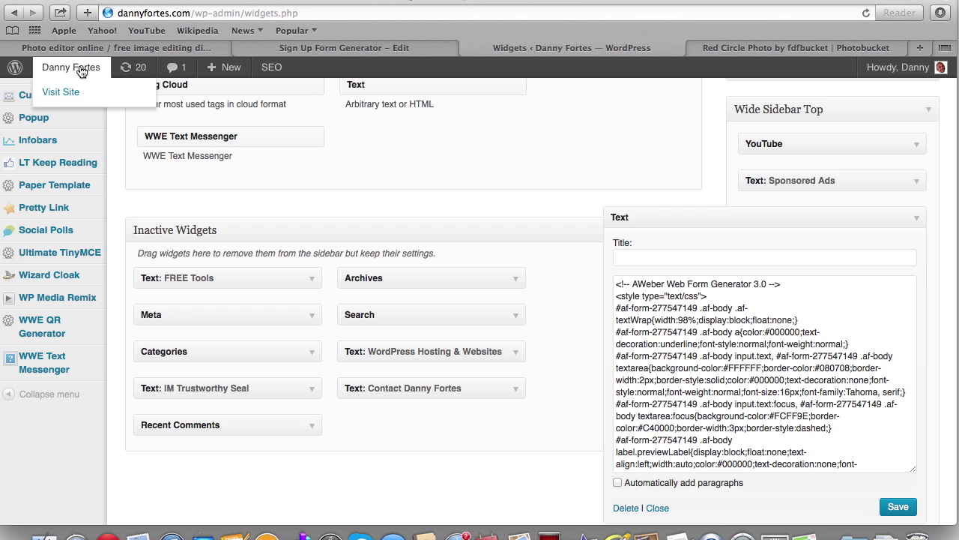
left_click(66, 93)
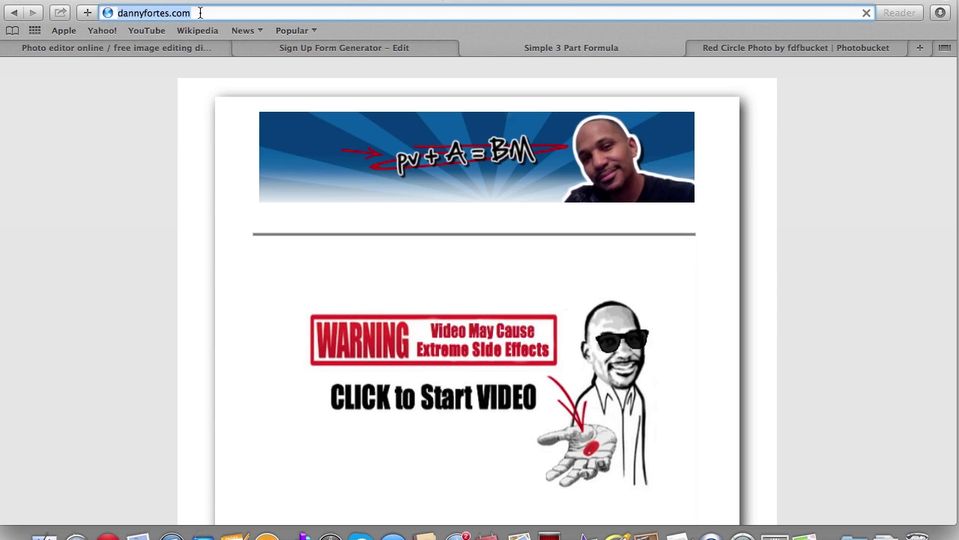
left_click(200, 12)
type("/wp-")
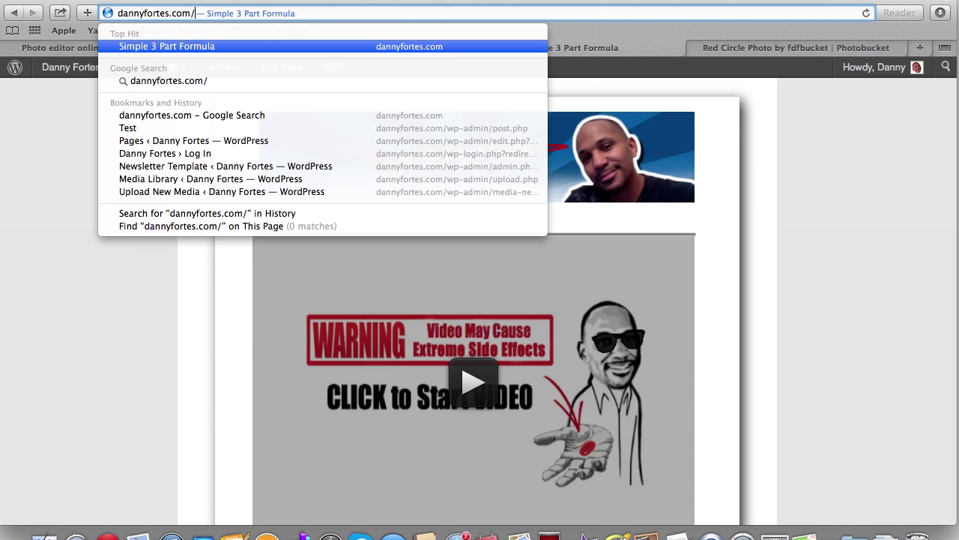
key("BackSpace")
key("BackSpace")
key("BackSpace")
key("BackSpace")
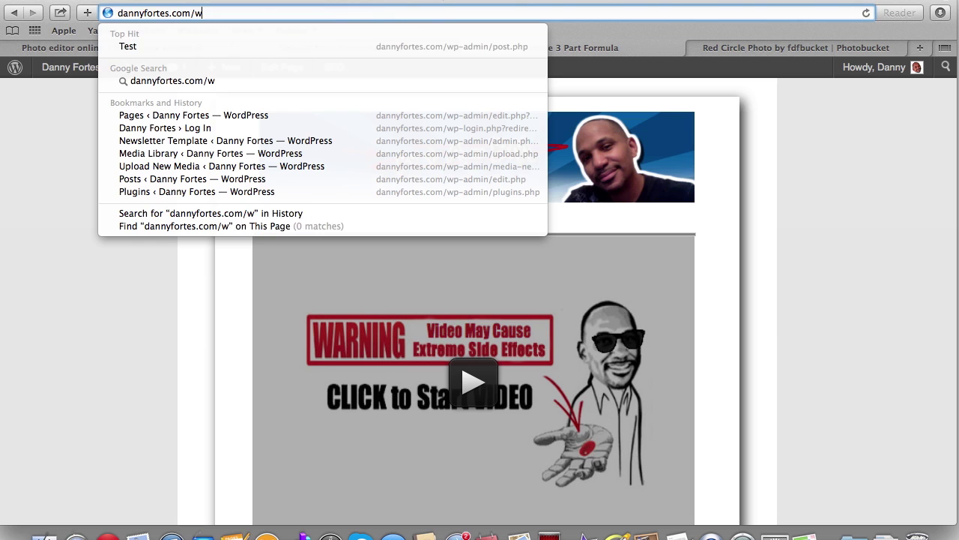
type("bl")
key("Return")
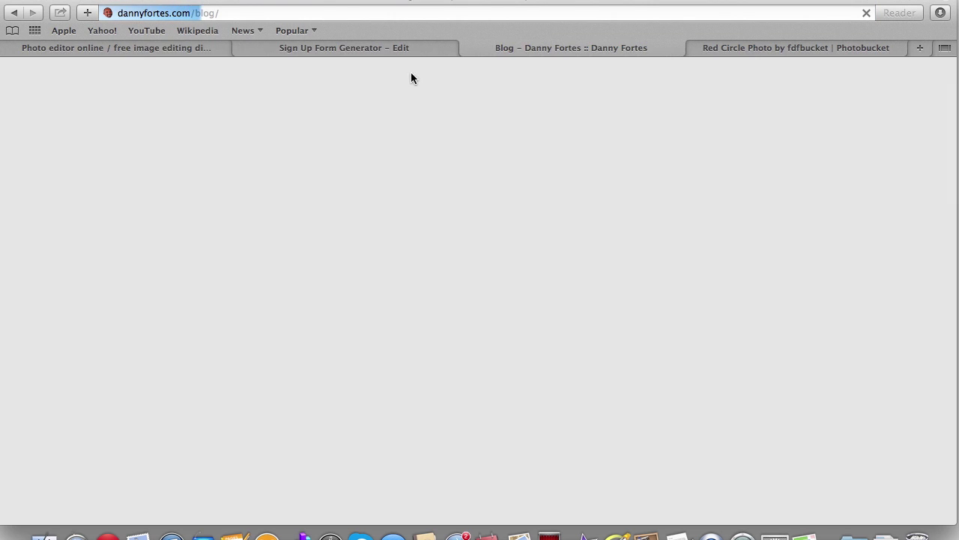
- Examine the sign-up form in the blog's sidebar, including its headline, arrows, input fields and red sign-up button
scroll(494, 158, "down", 10)
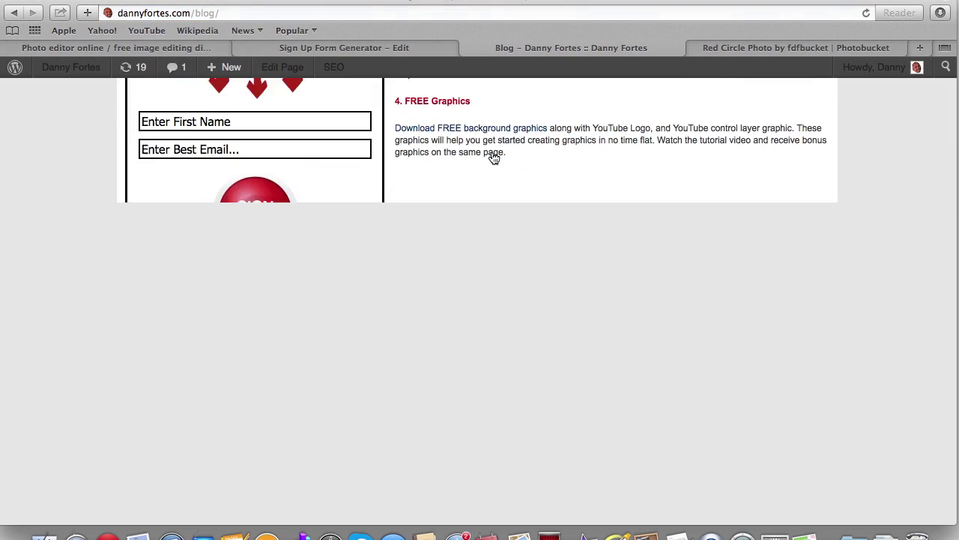
scroll(494, 158, "up", 5)
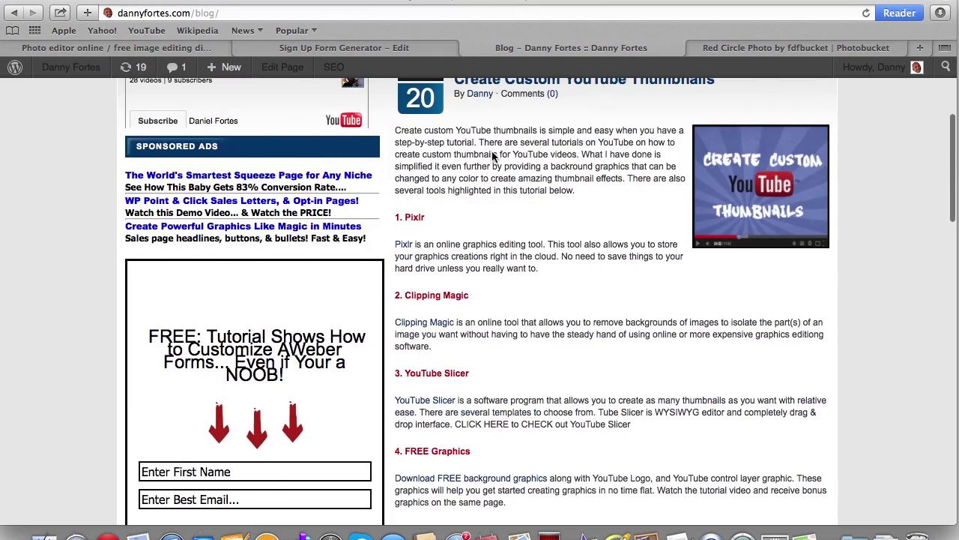
scroll(492, 154, "down", 6)
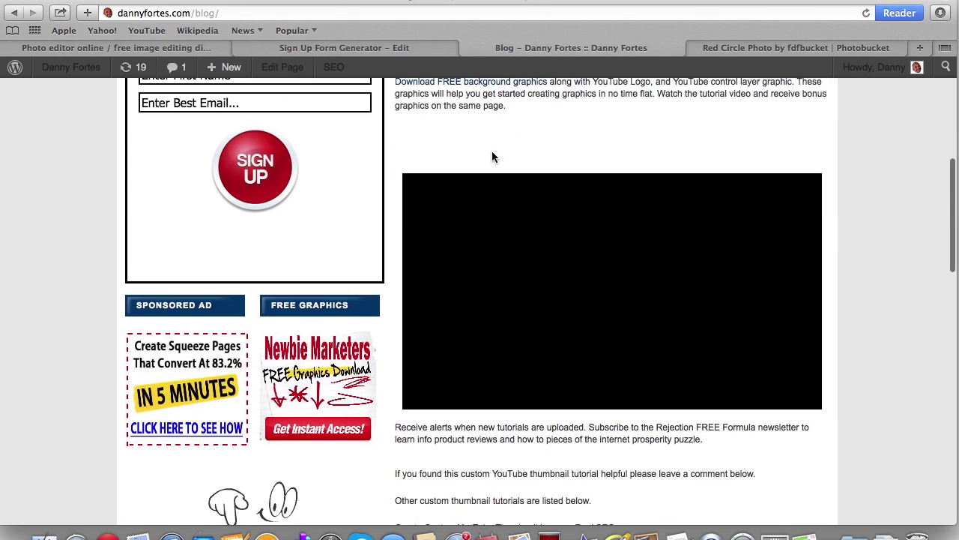
scroll(492, 157, "up", 3)
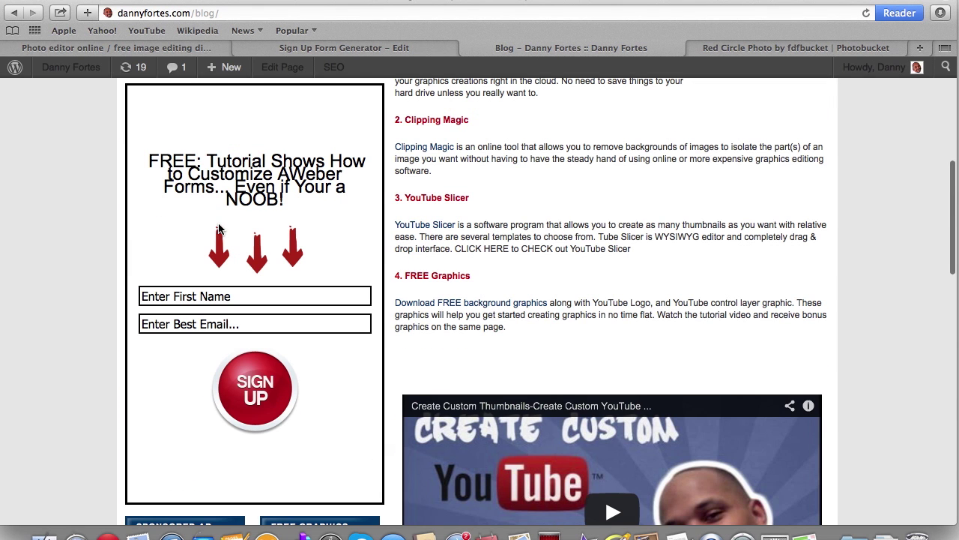
scroll(218, 228, "down", 2)
scroll(219, 228, "up", 2)
scroll(219, 229, "down", 2)
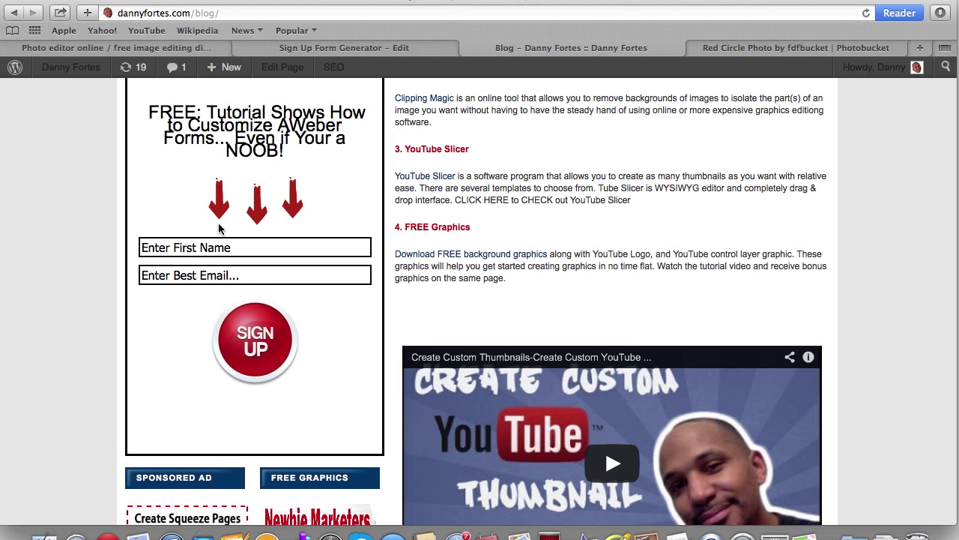
scroll(219, 229, "up", 2)
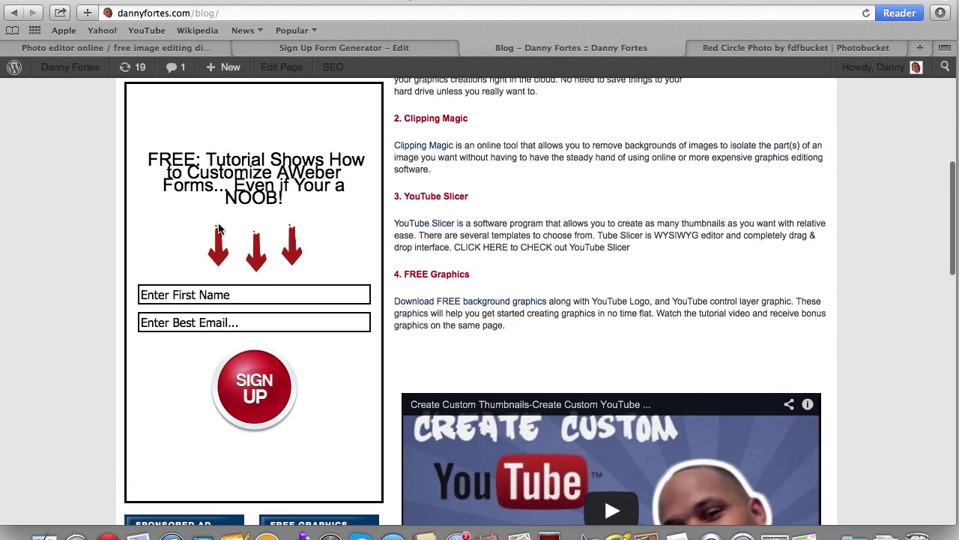